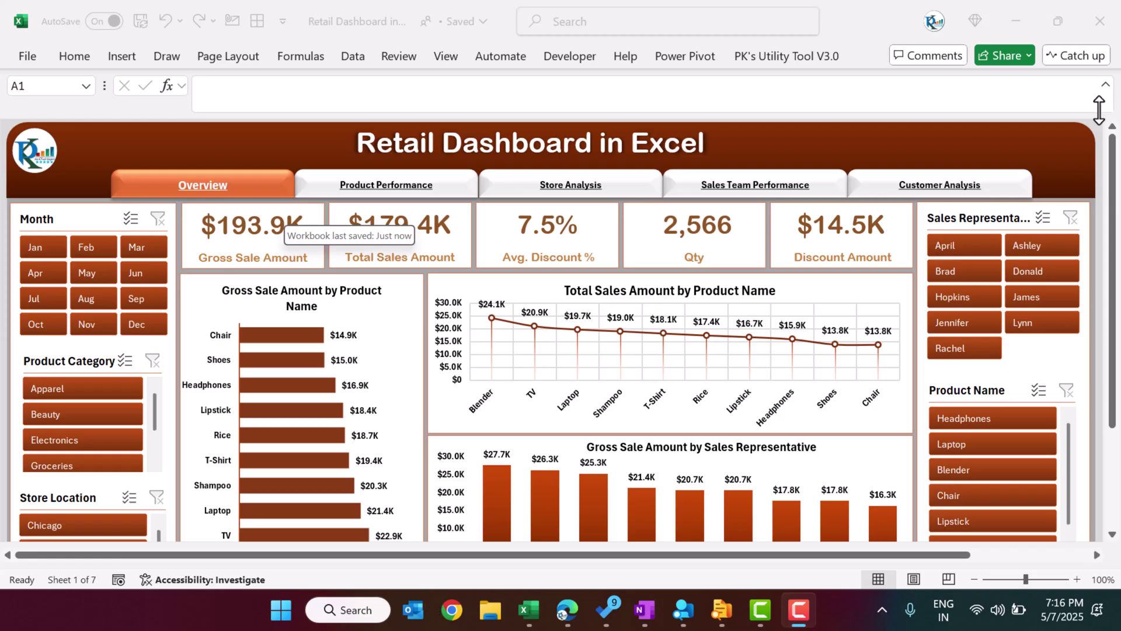
Collapse the formula bar and look over the summary cards and charts on the Overview page.
click(1106, 85)
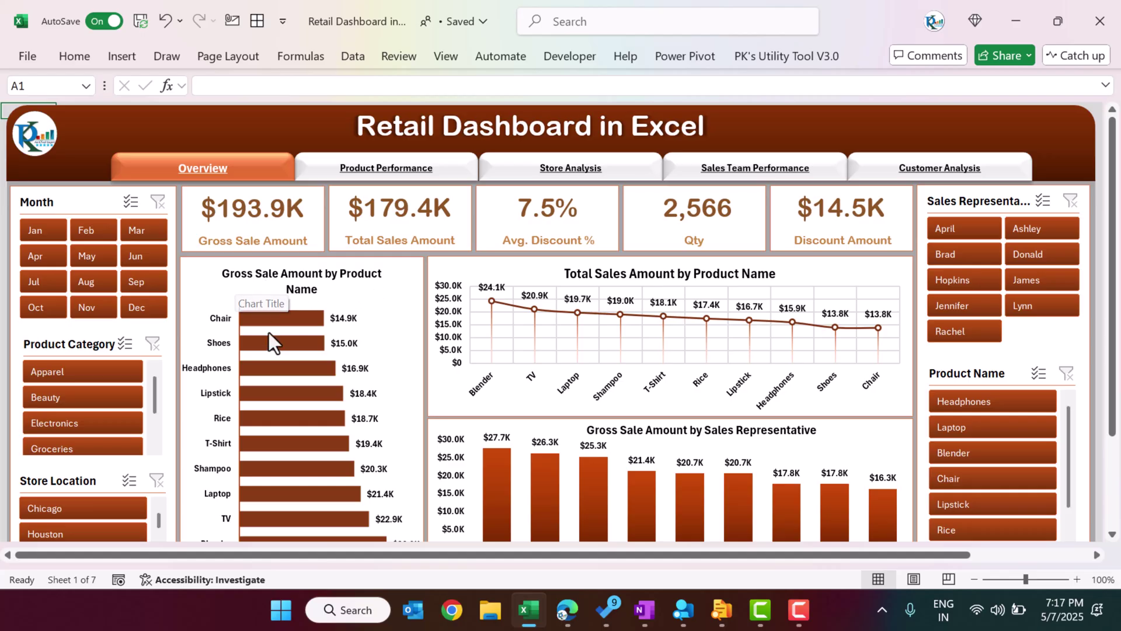
scroll(261, 254, down, 3)
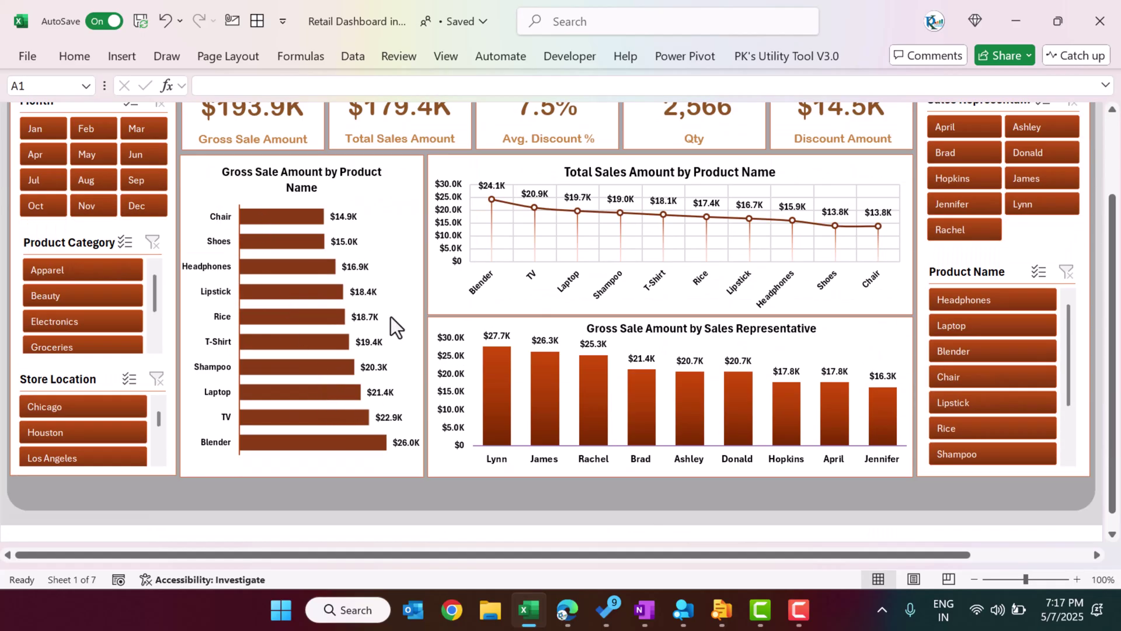
scroll(391, 317, up, 2)
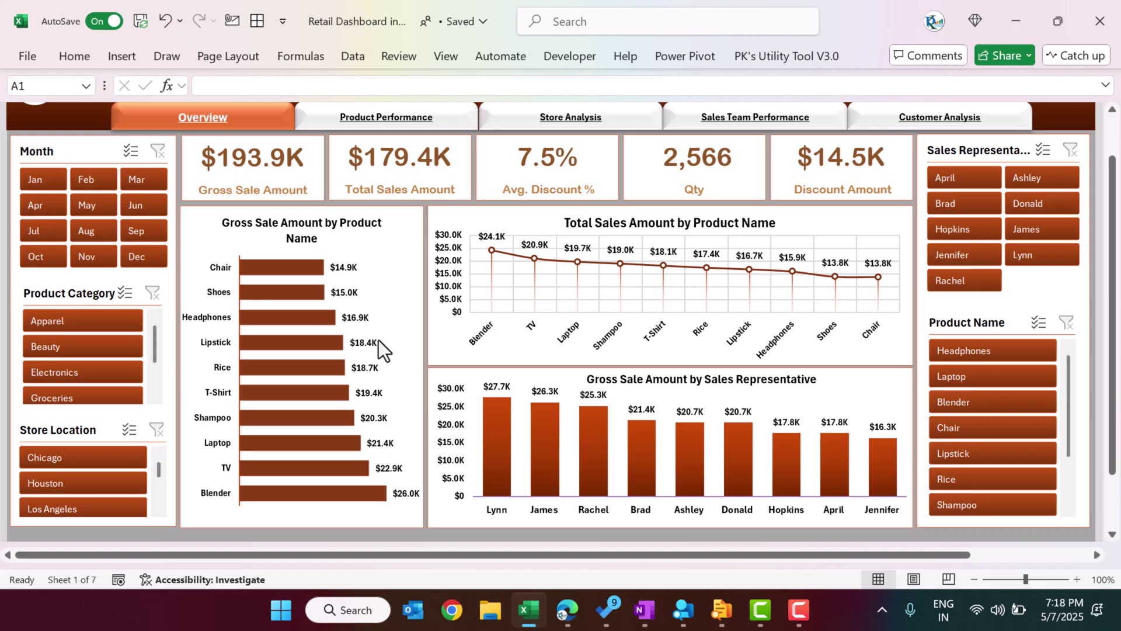
scroll(380, 337, up, 1)
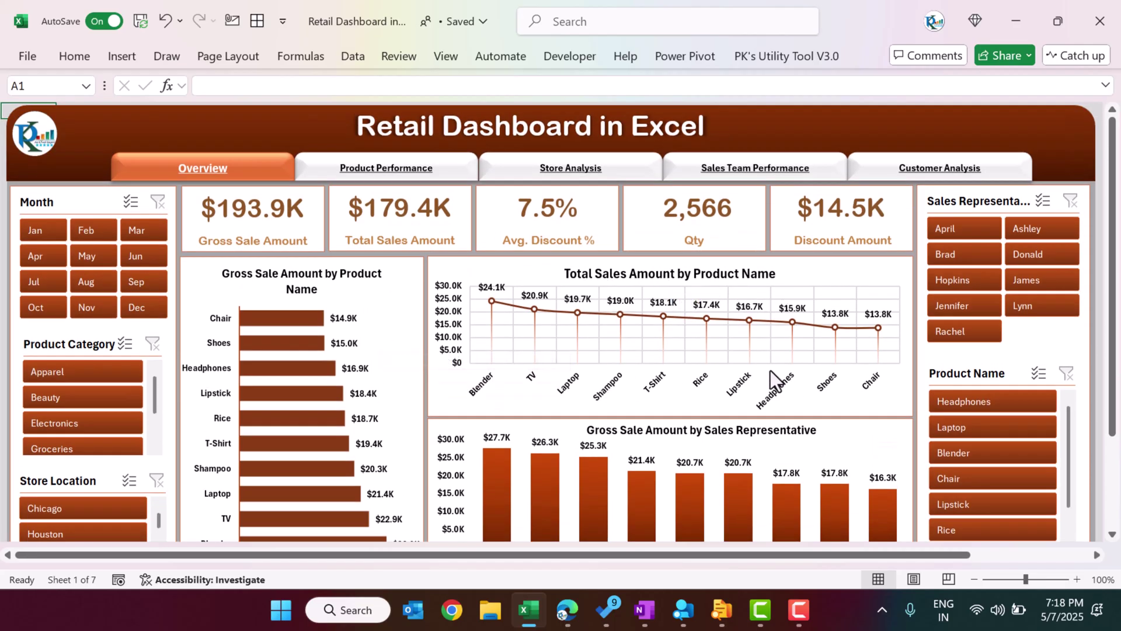
scroll(777, 383, down, 1)
mouse_move(584, 412)
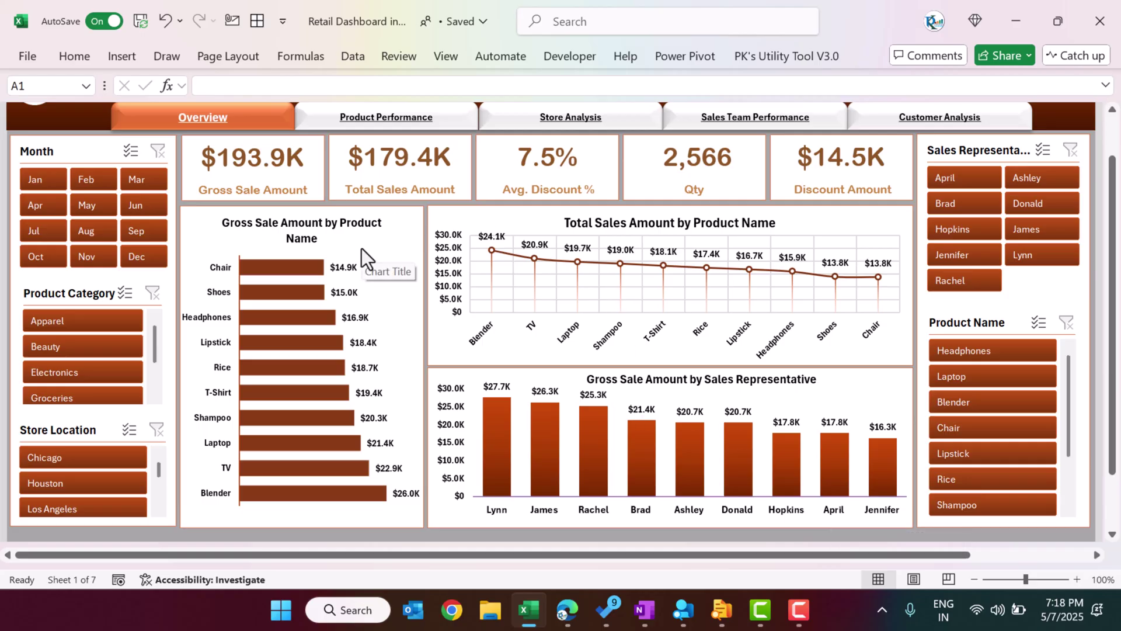
Filter the Overview page by the month Jan and the Houston store, and clear both filters after viewing the charts.
click(36, 178)
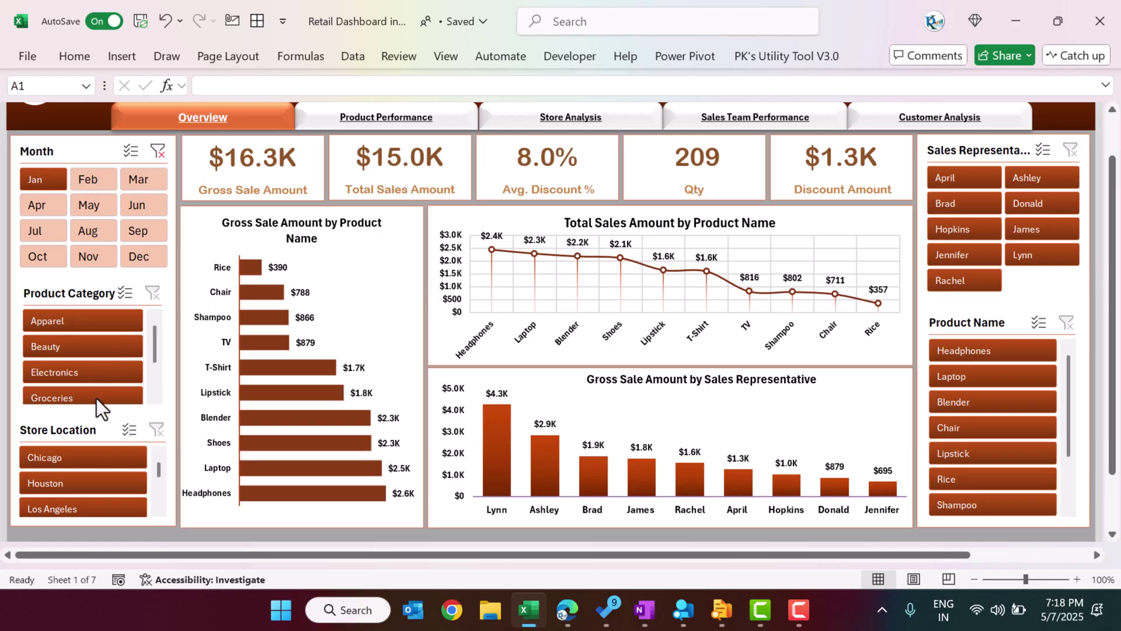
click(71, 485)
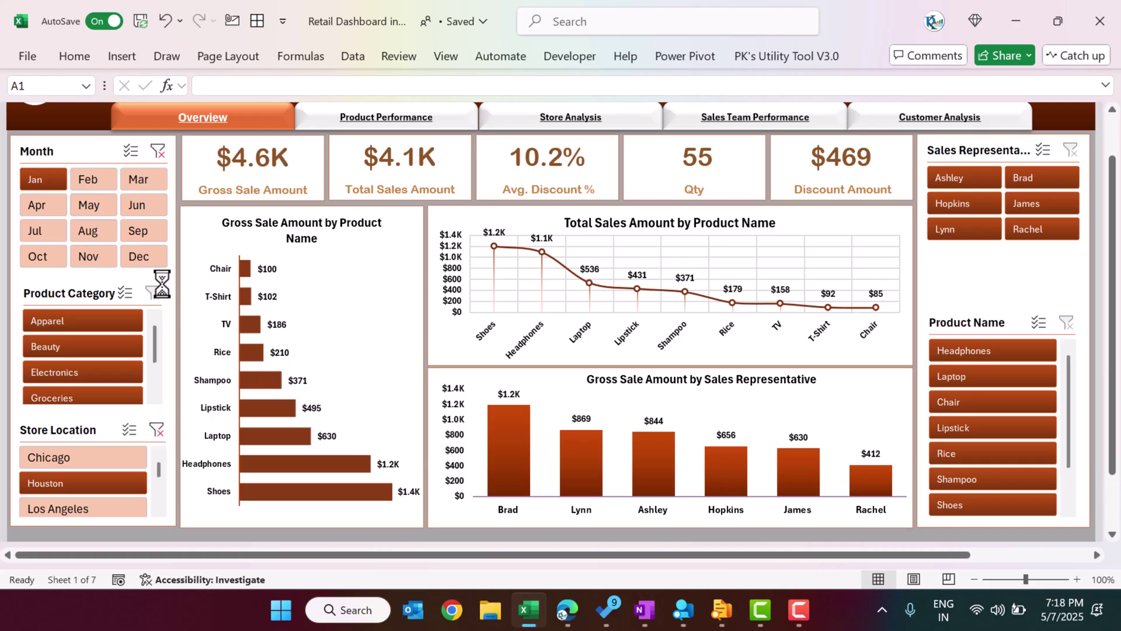
click(154, 429)
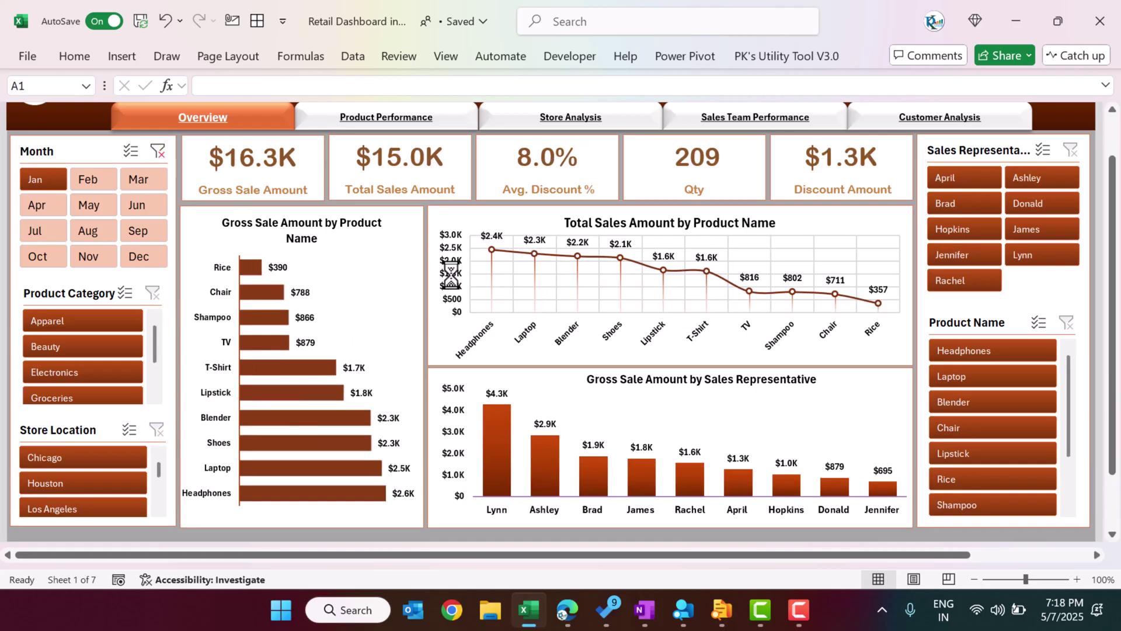
click(158, 152)
scroll(451, 276, up, 1)
scroll(451, 276, up, 1)
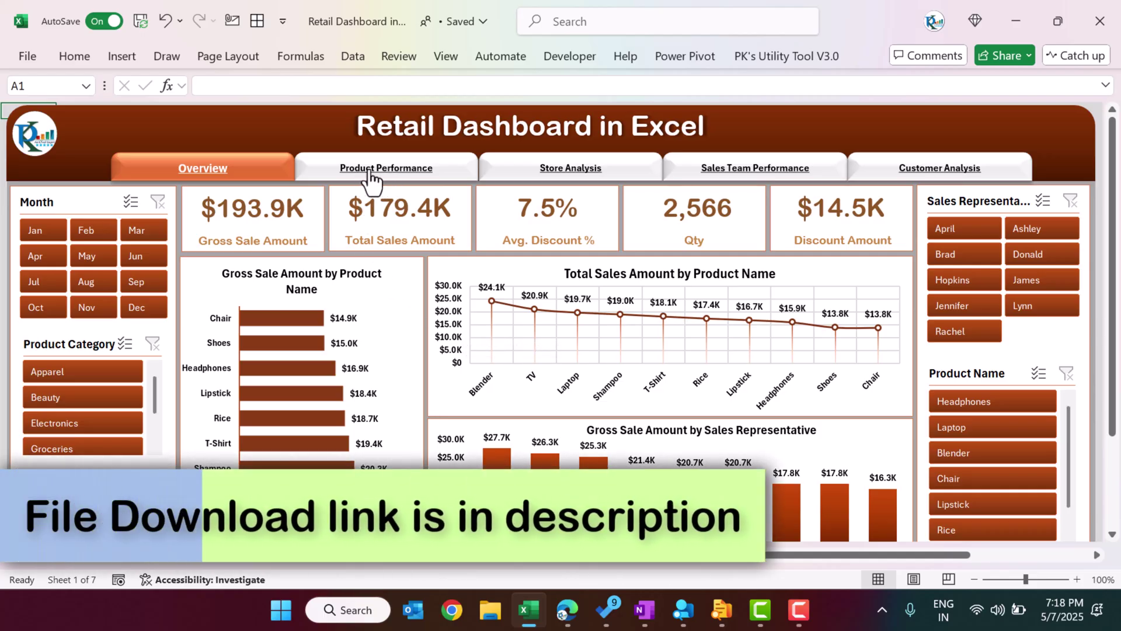
View the Product Performance page filtered by the Chicago store and by the first sales representative in turn, clearing each filter.
click(394, 178)
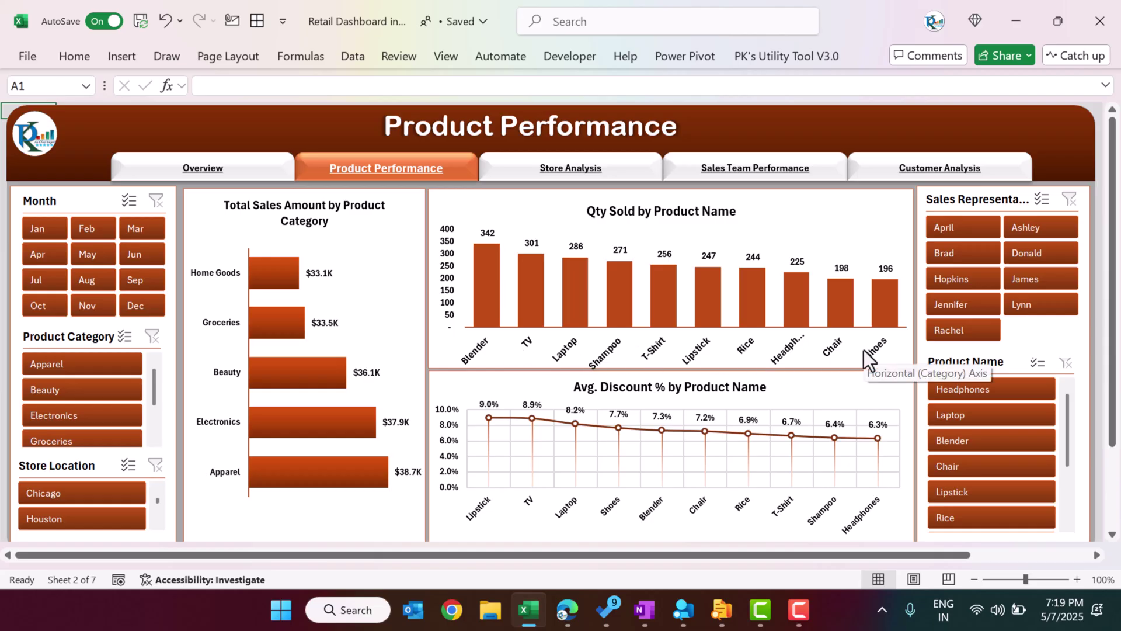
click(79, 496)
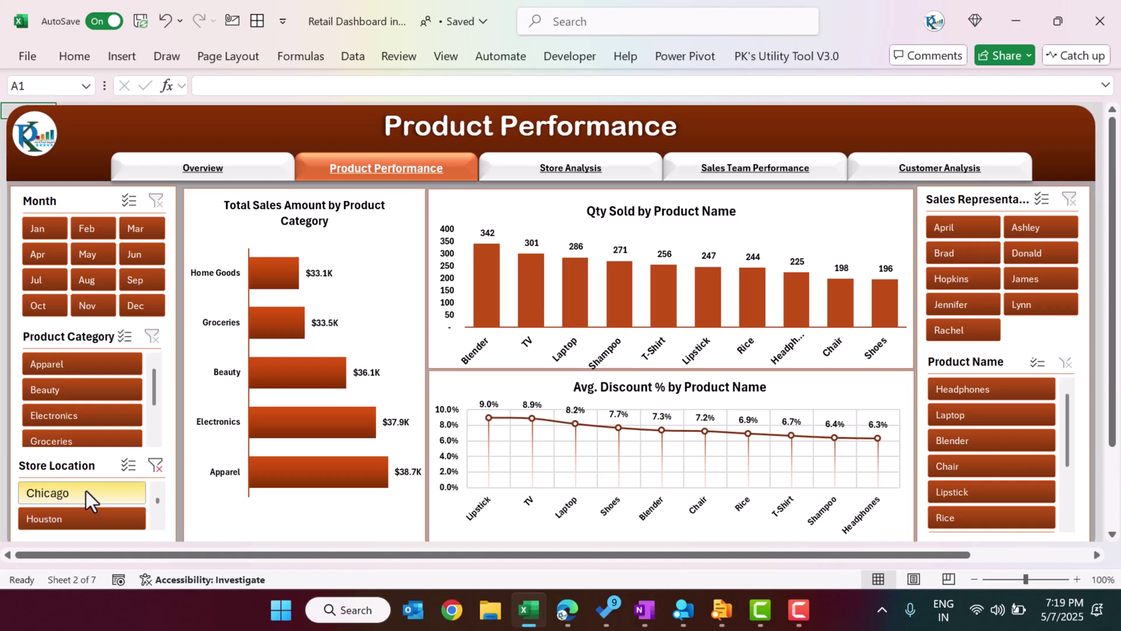
click(157, 469)
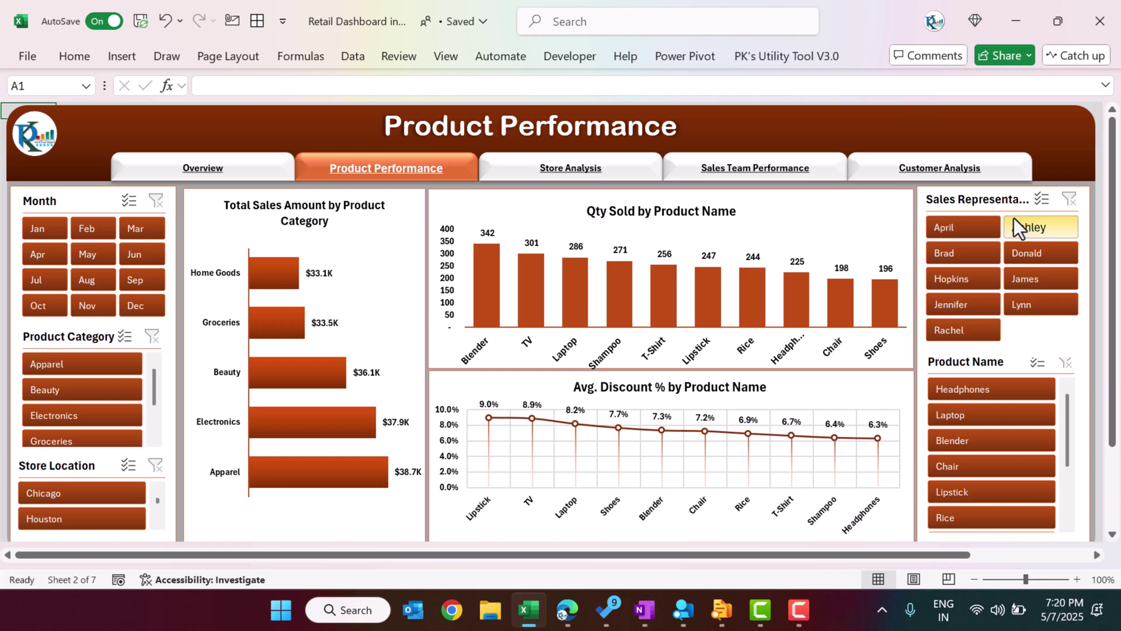
click(972, 227)
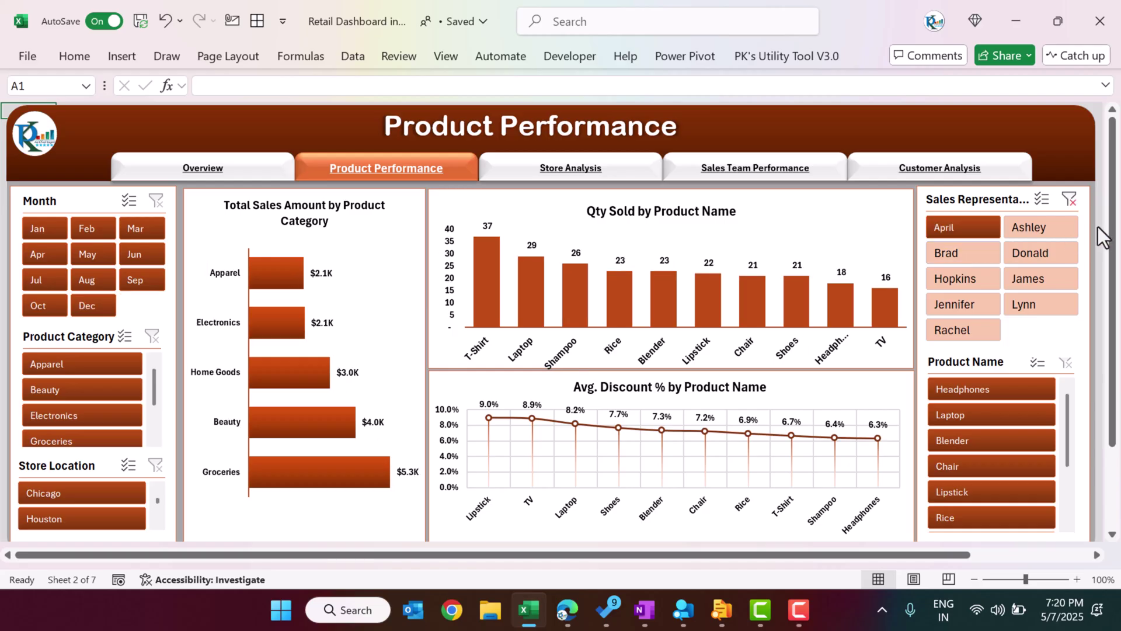
click(1070, 200)
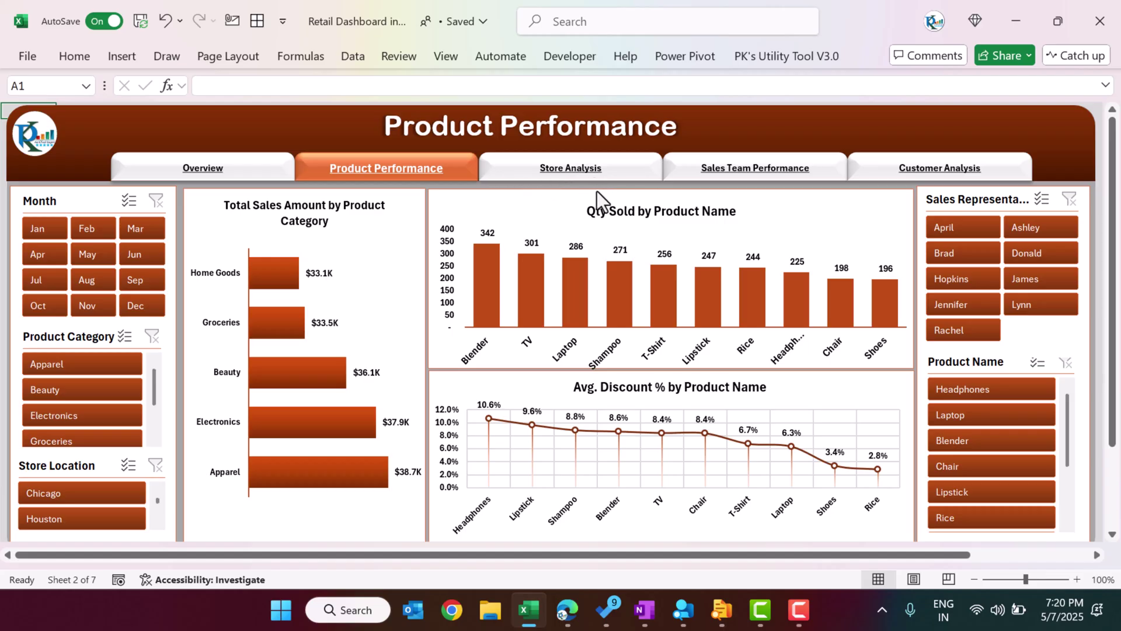
View the Store Analysis page filtered by the product Laptop, and clear the product filter.
click(573, 178)
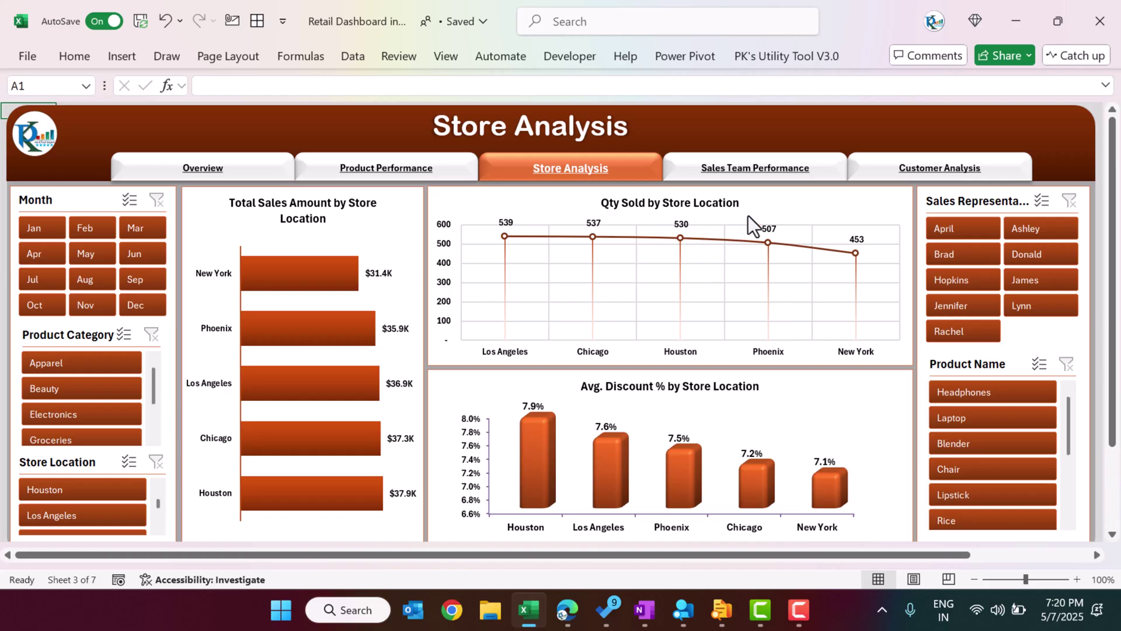
click(970, 422)
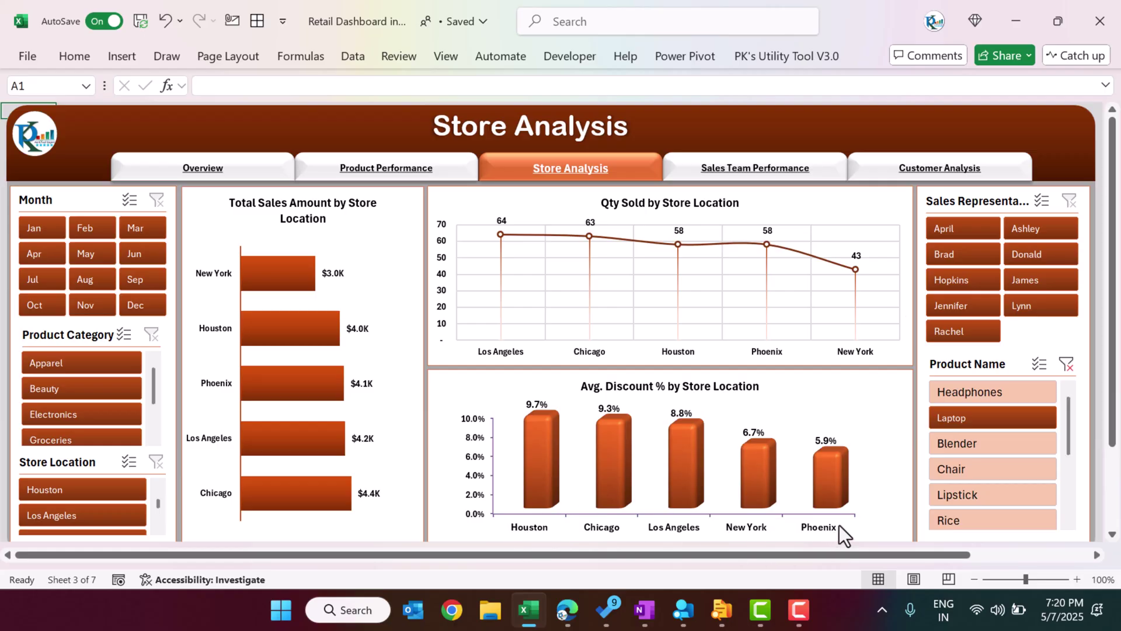
click(1067, 365)
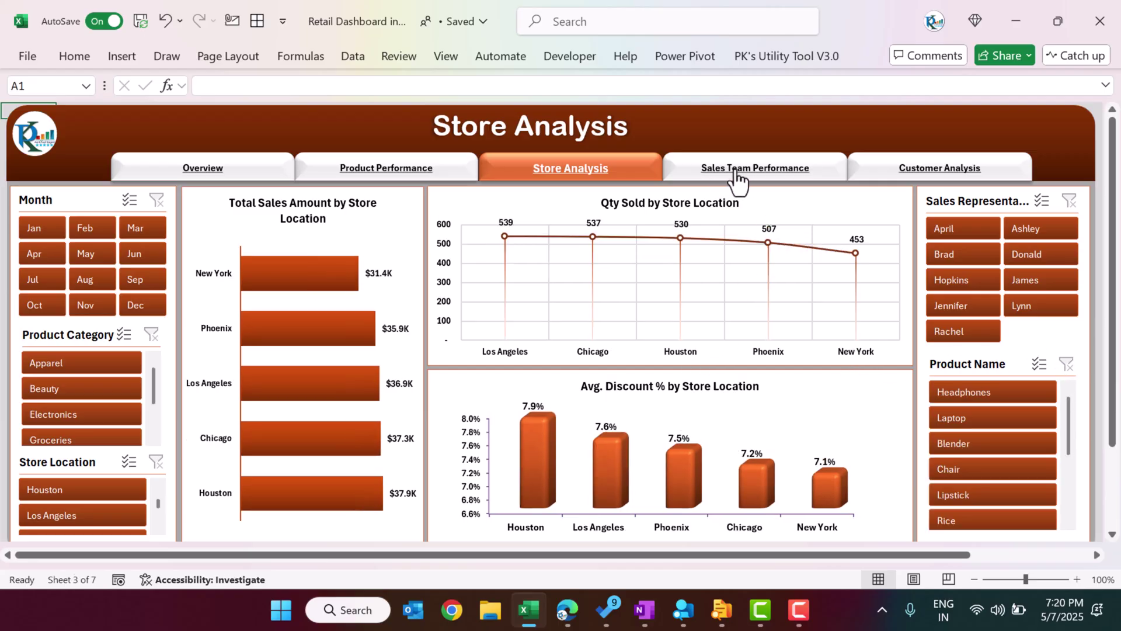
View the Sales Team Performance page filtered by the product Rice, and clear the product filter.
click(765, 182)
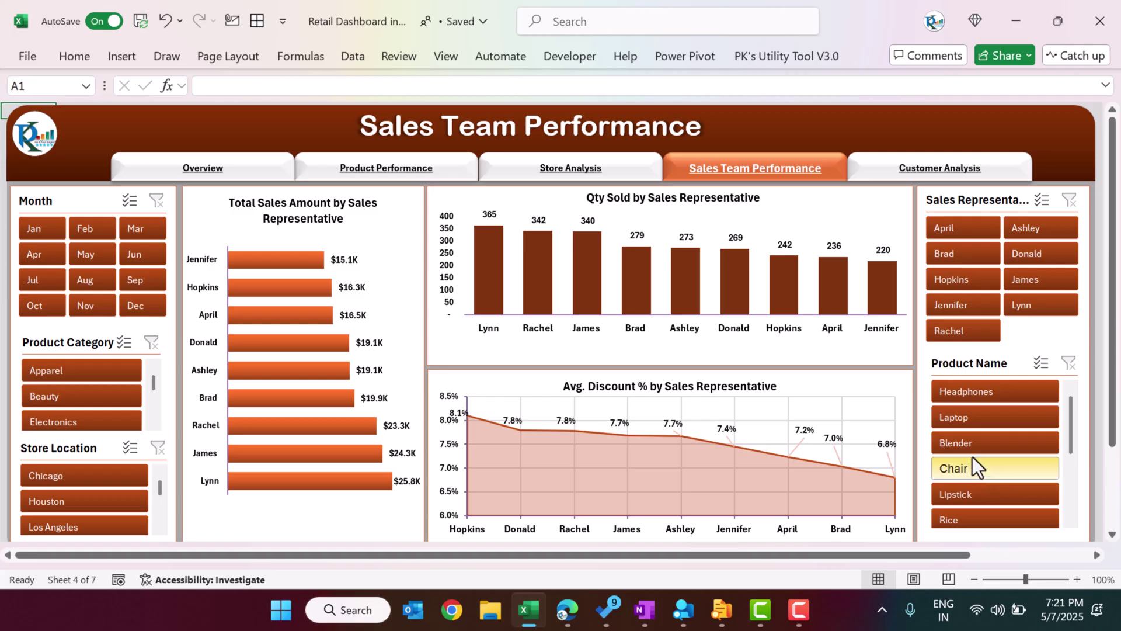
click(979, 517)
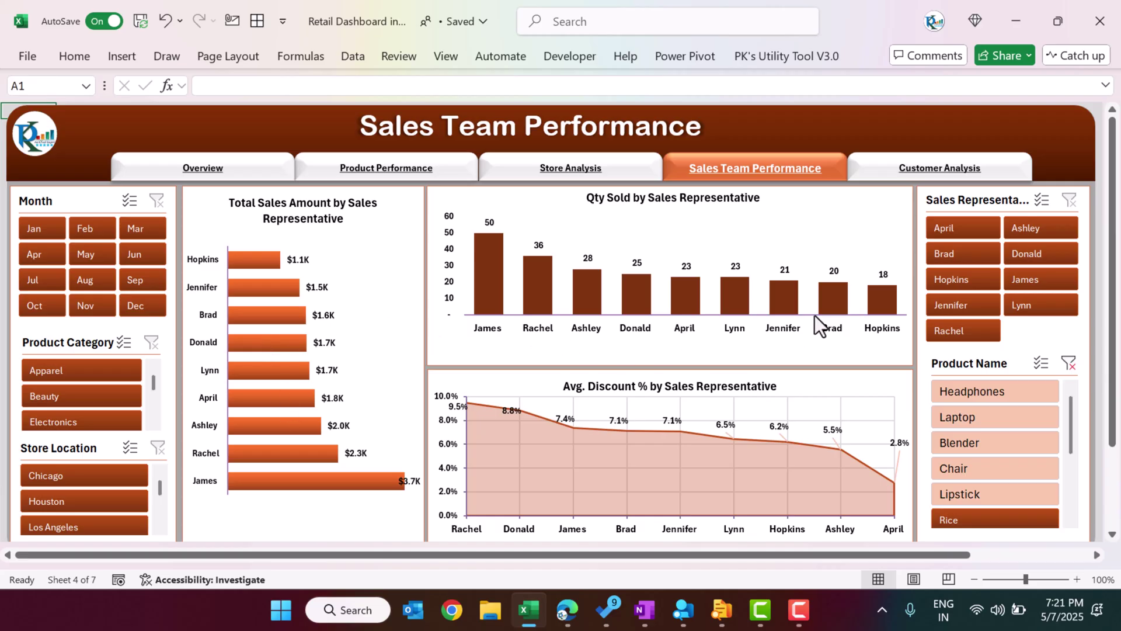
click(1069, 363)
View the Customer Analysis page filtered in turn by the product Laptop, the month Jan and the Houston store, clearing each filter.
click(933, 170)
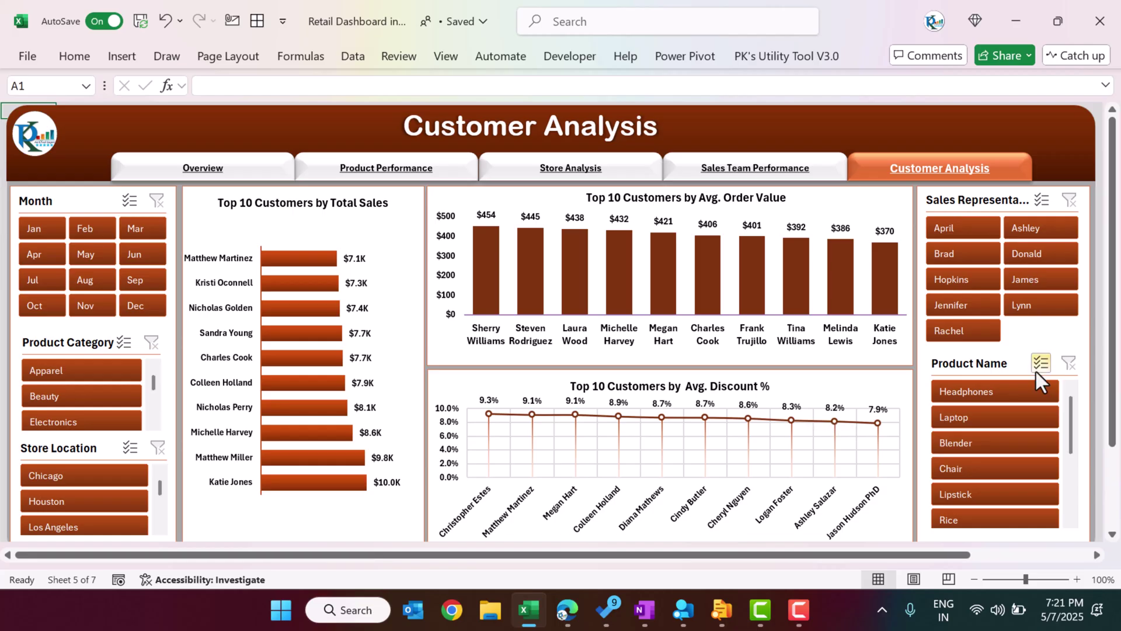
click(983, 417)
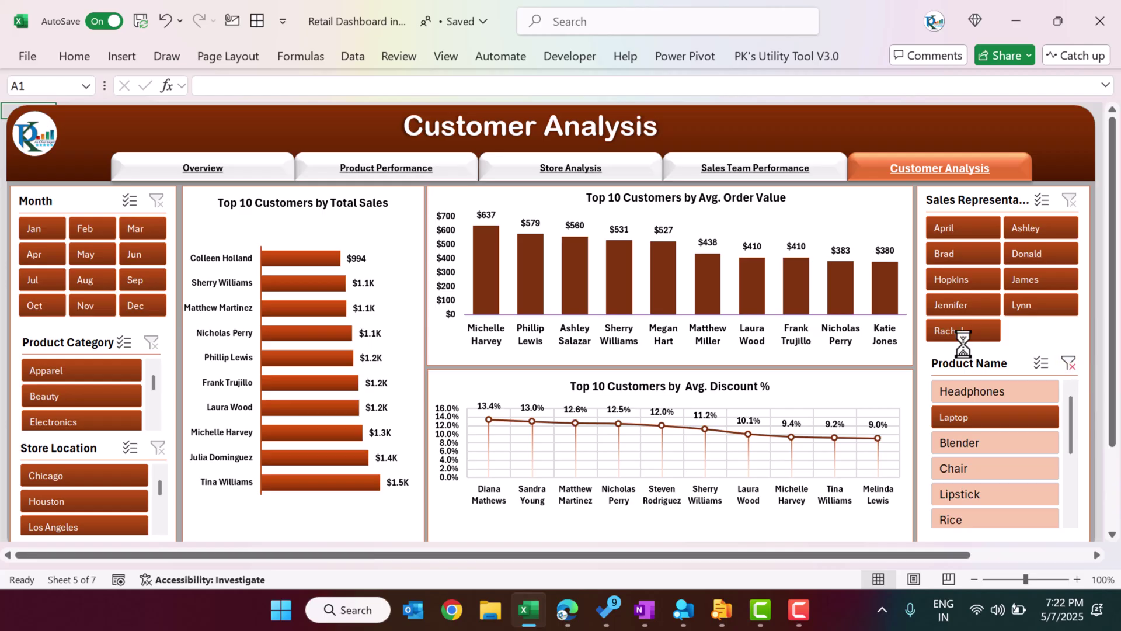
click(33, 229)
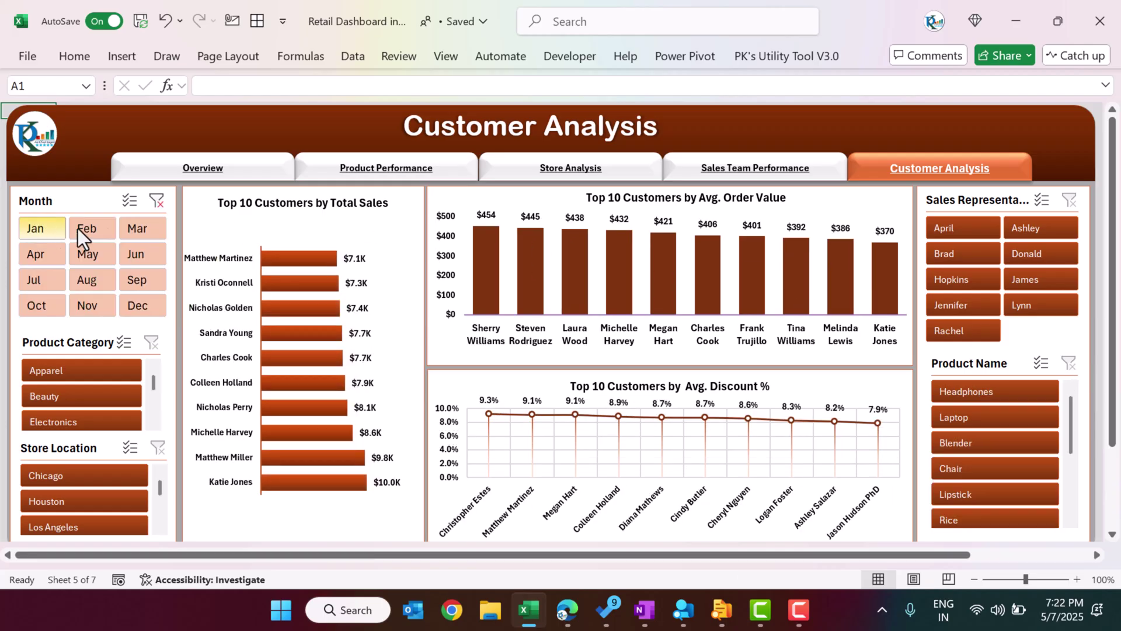
click(158, 201)
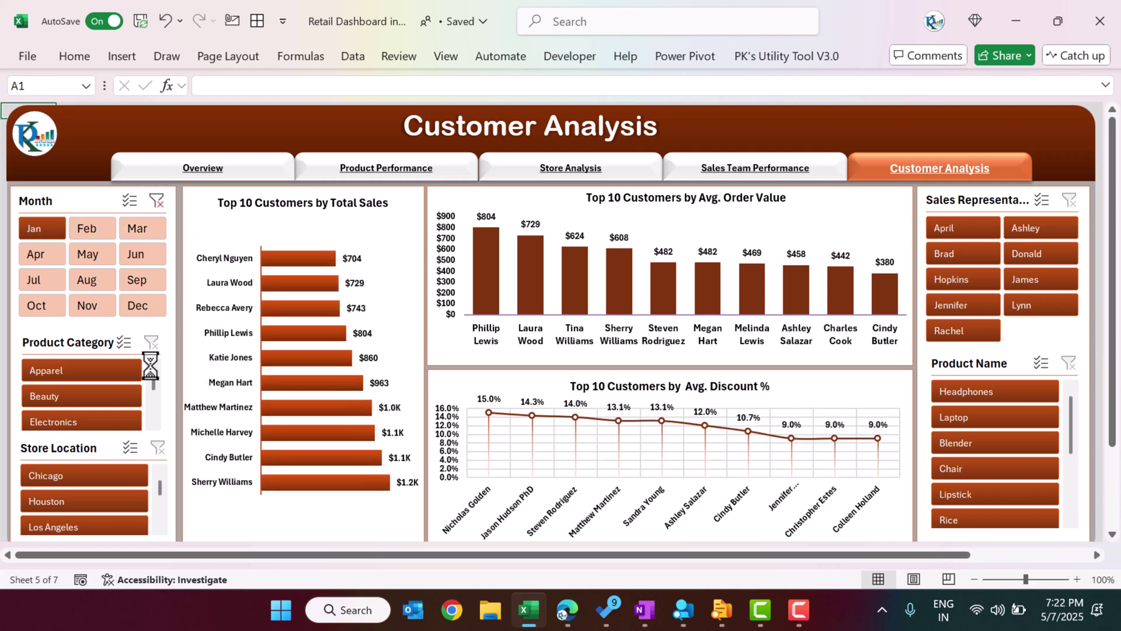
click(82, 504)
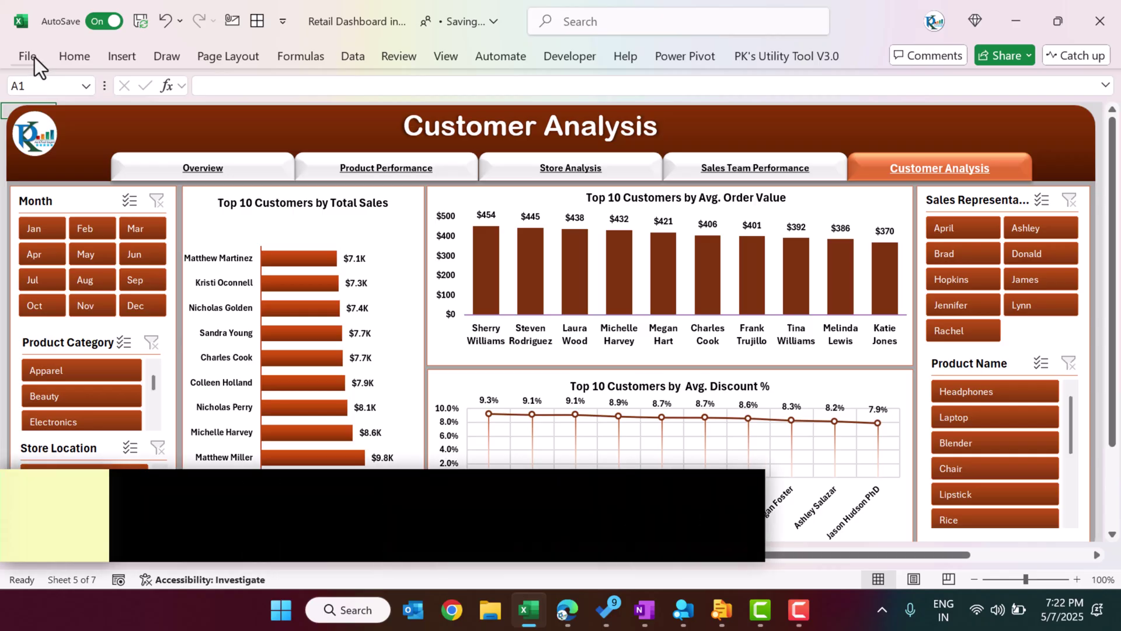
Turn on Show sheet tabs for this workbook in the advanced Excel options.
click(35, 57)
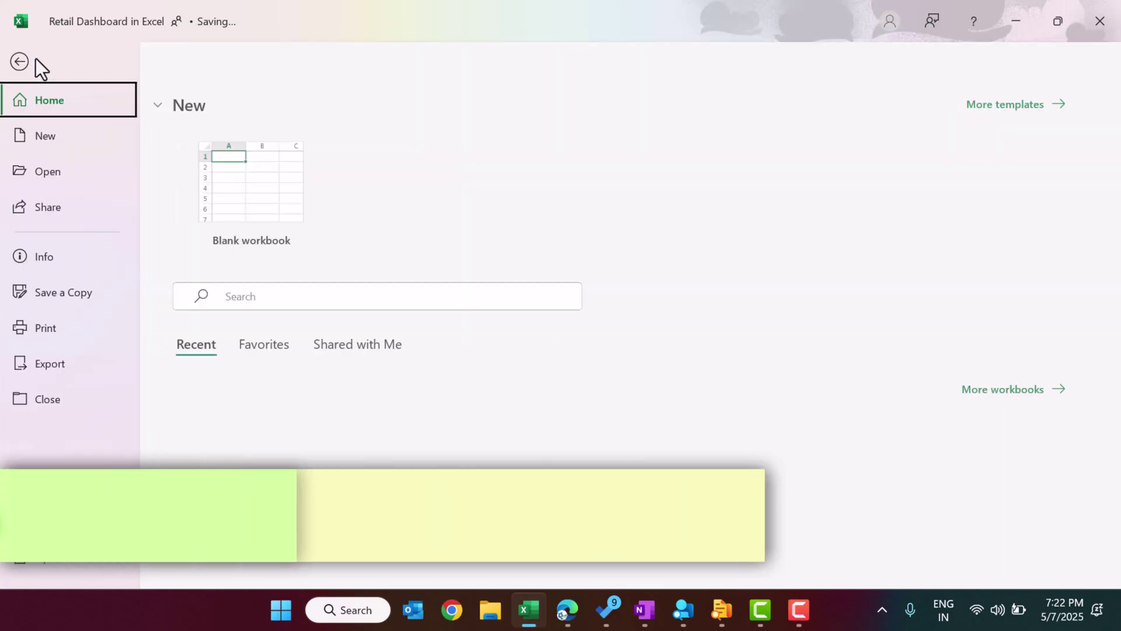
click(85, 569)
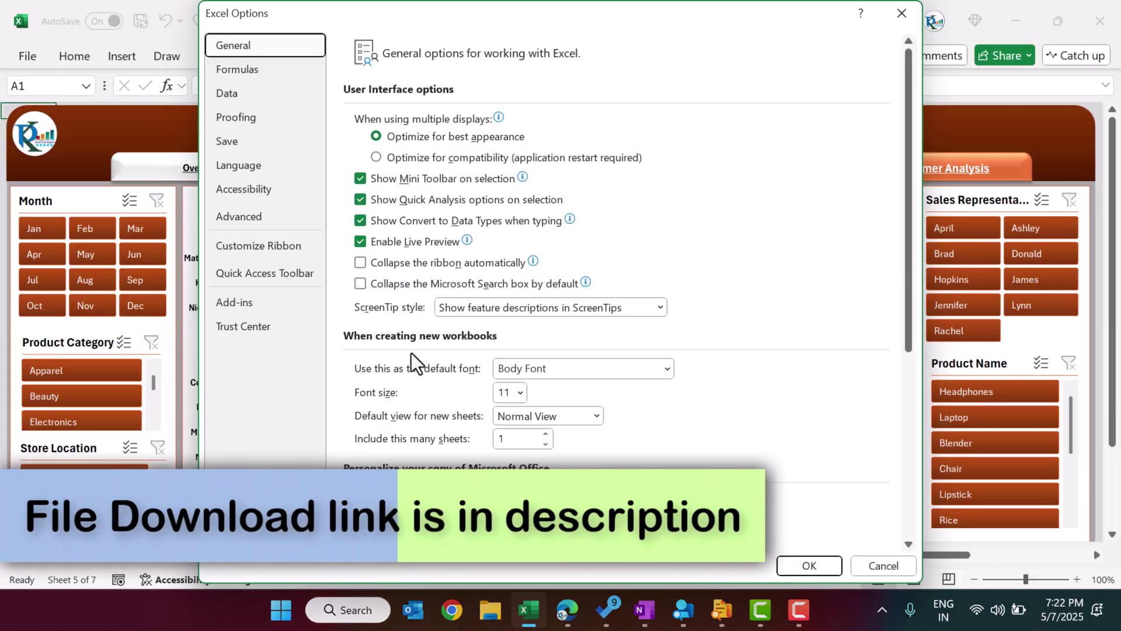
click(244, 219)
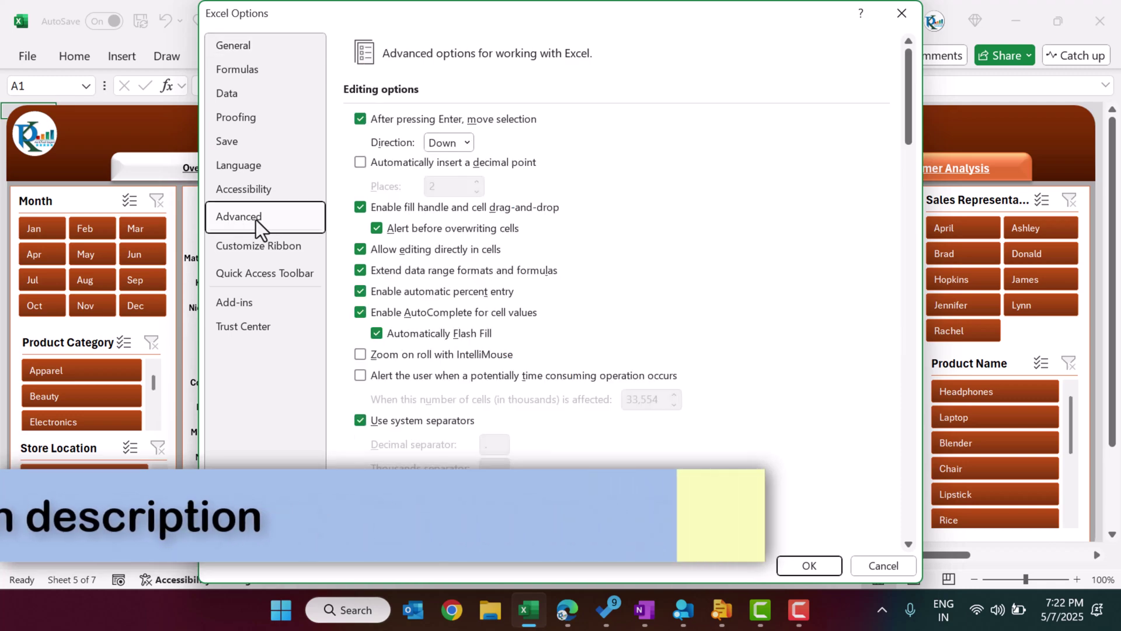
drag(910, 92, 889, 317)
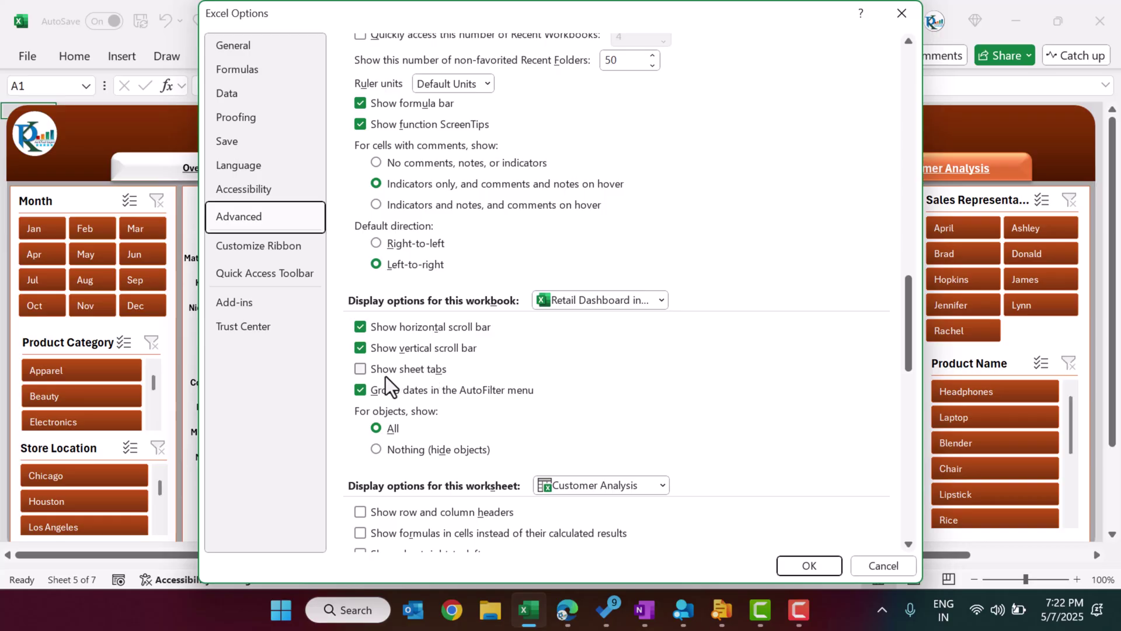
click(429, 373)
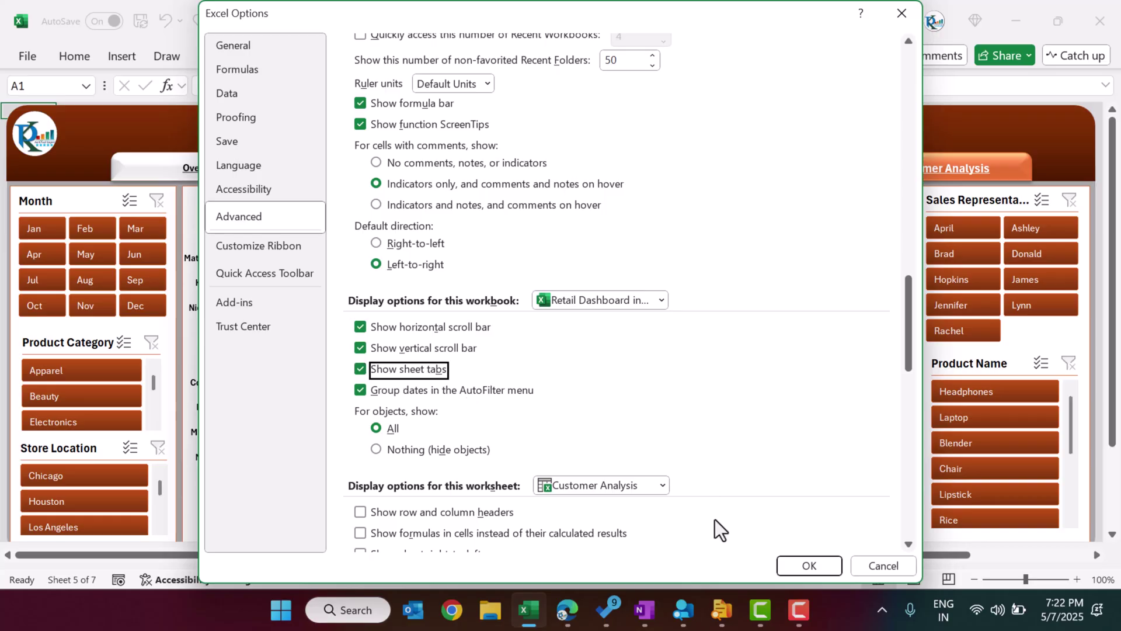
click(808, 571)
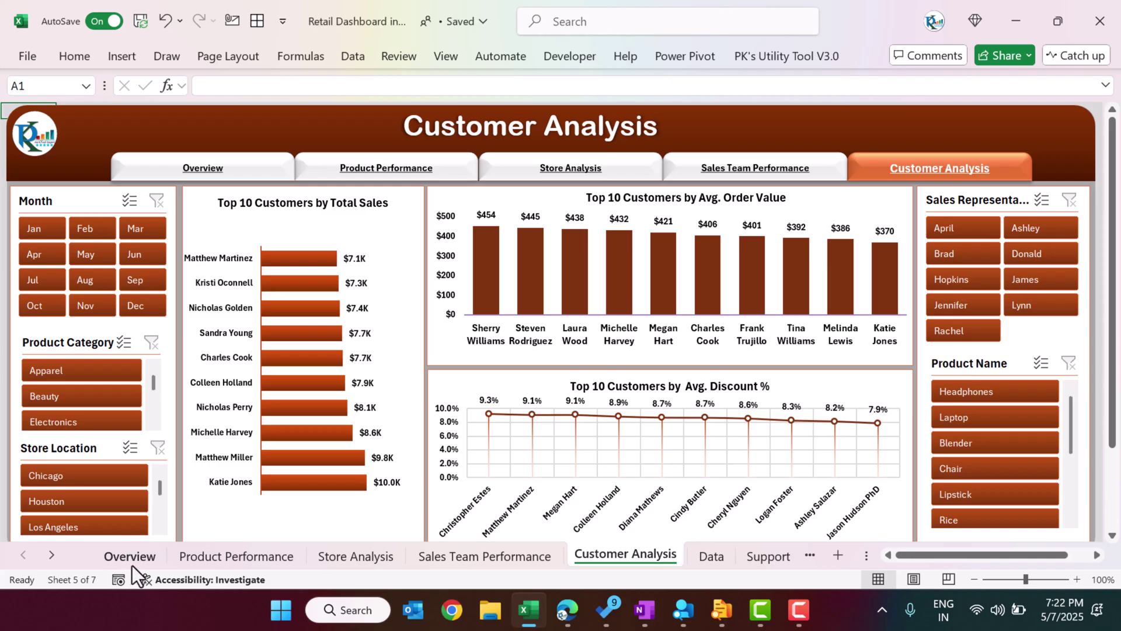
Look through the Overview, Product Performance, Store Analysis, Sales Team Performance and Customer Analysis sheets in turn.
click(141, 559)
click(234, 560)
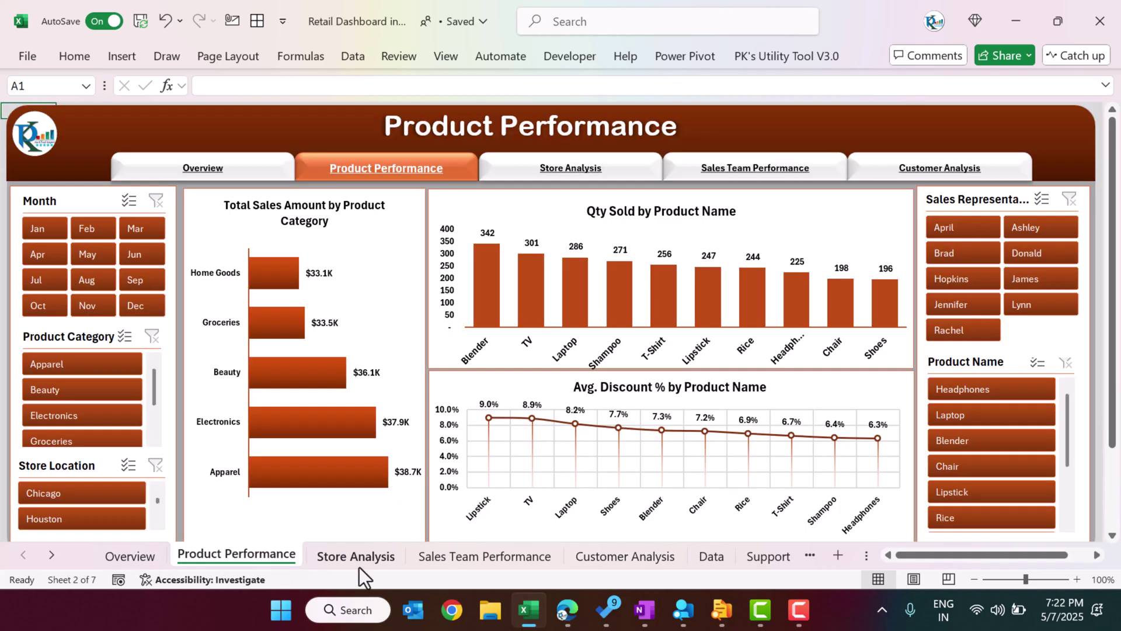
click(377, 564)
click(539, 564)
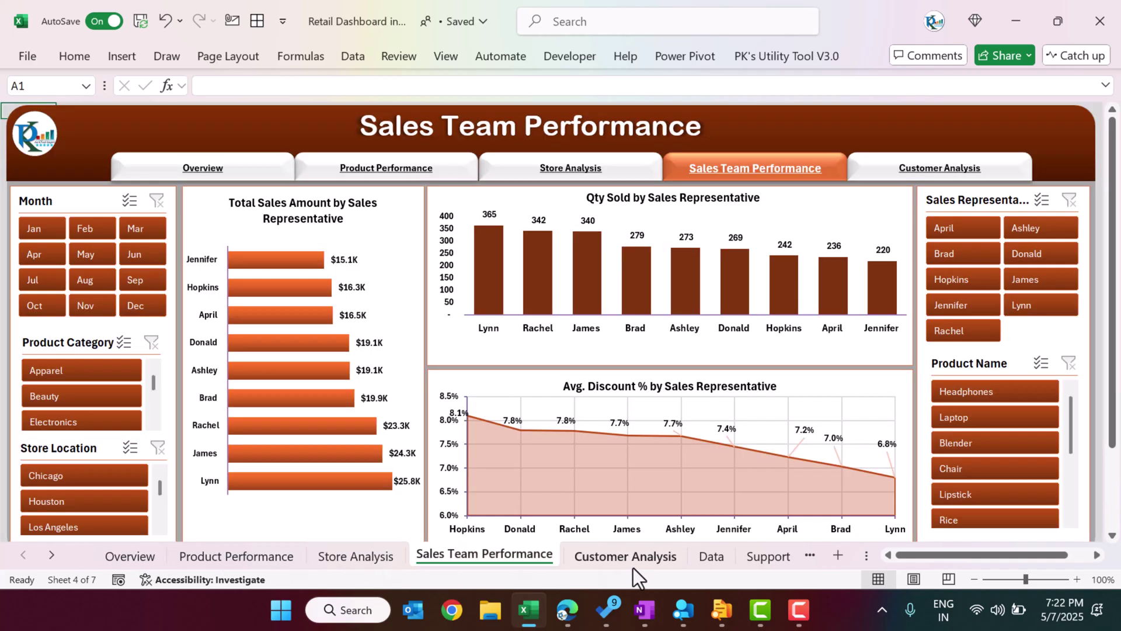
click(647, 566)
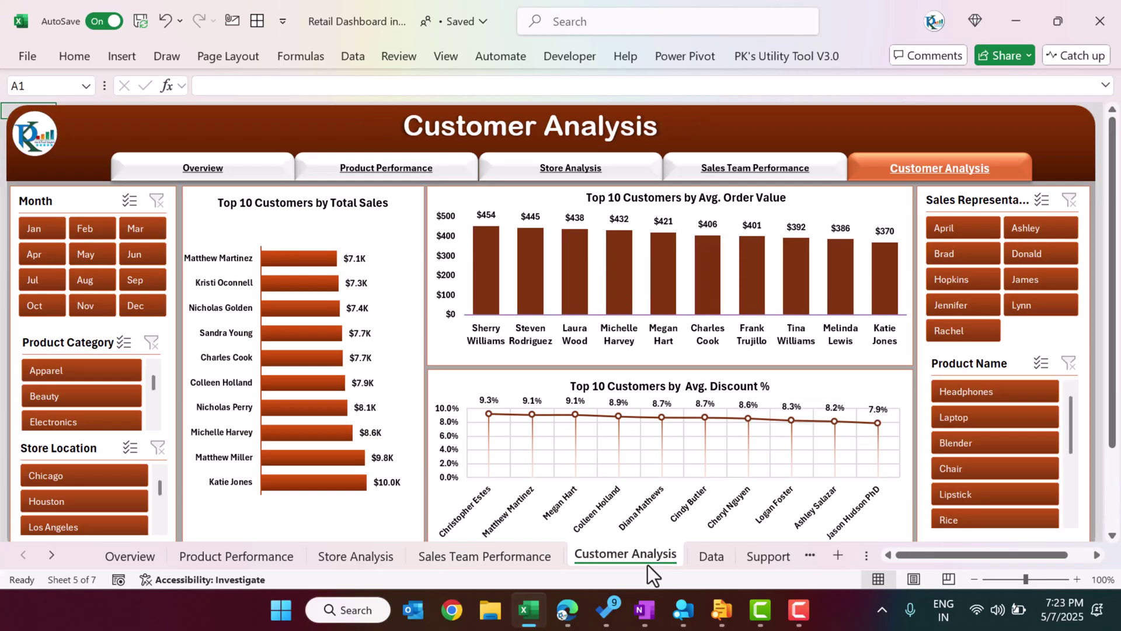
Open the Data sheet and review its first column headers, from Transaction ID across to Store Location.
click(711, 559)
drag(989, 555, 911, 562)
drag(82, 139, 85, 175)
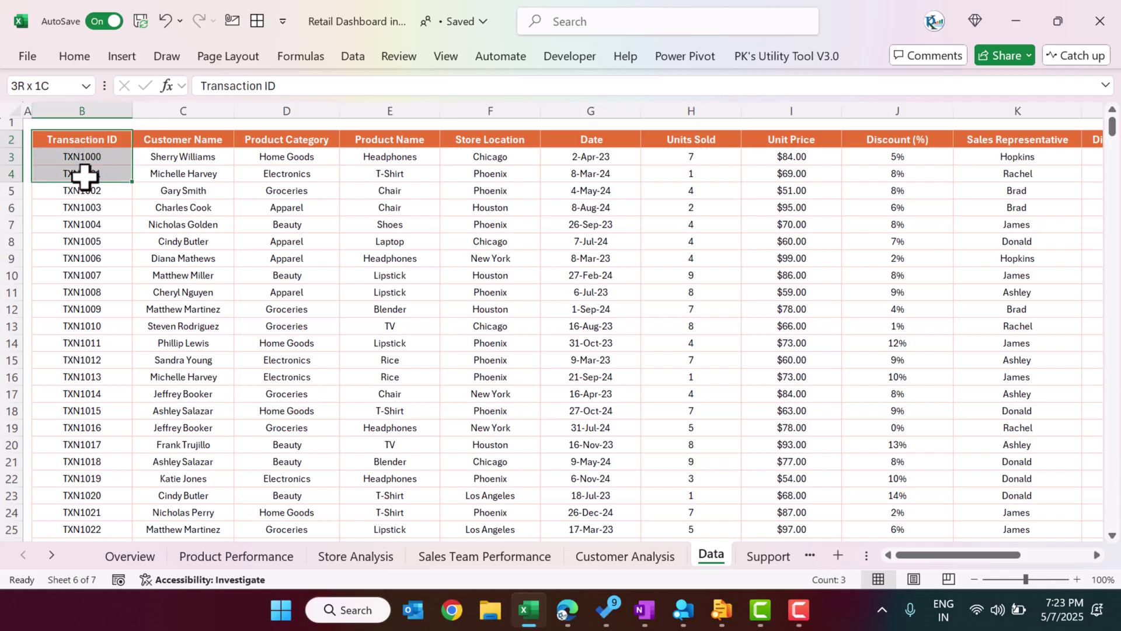
click(182, 140)
click(283, 141)
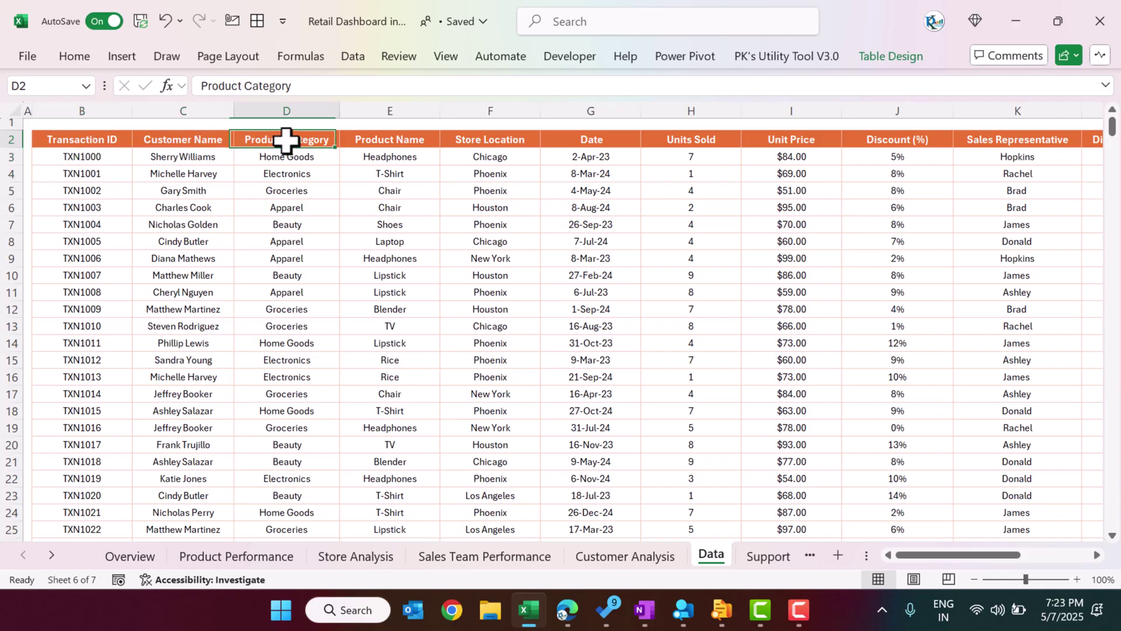
click(426, 139)
click(525, 138)
Review the remaining Data headers, including Discount (%), Sales Representative and Discount Amount, and select the whole table.
drag(961, 559, 983, 549)
click(571, 140)
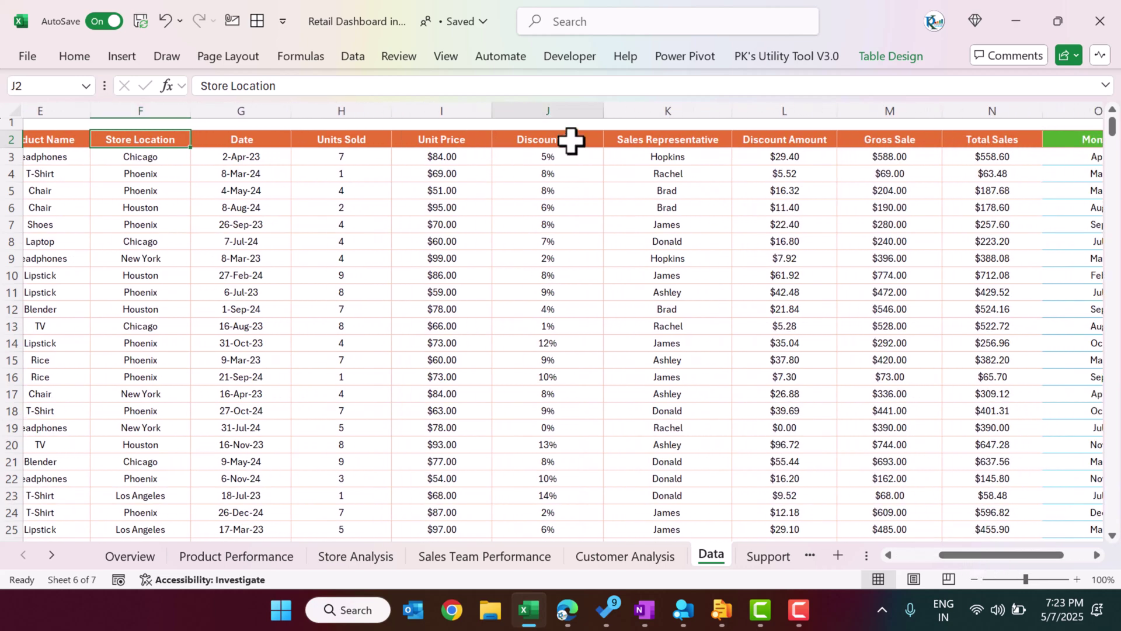
click(701, 143)
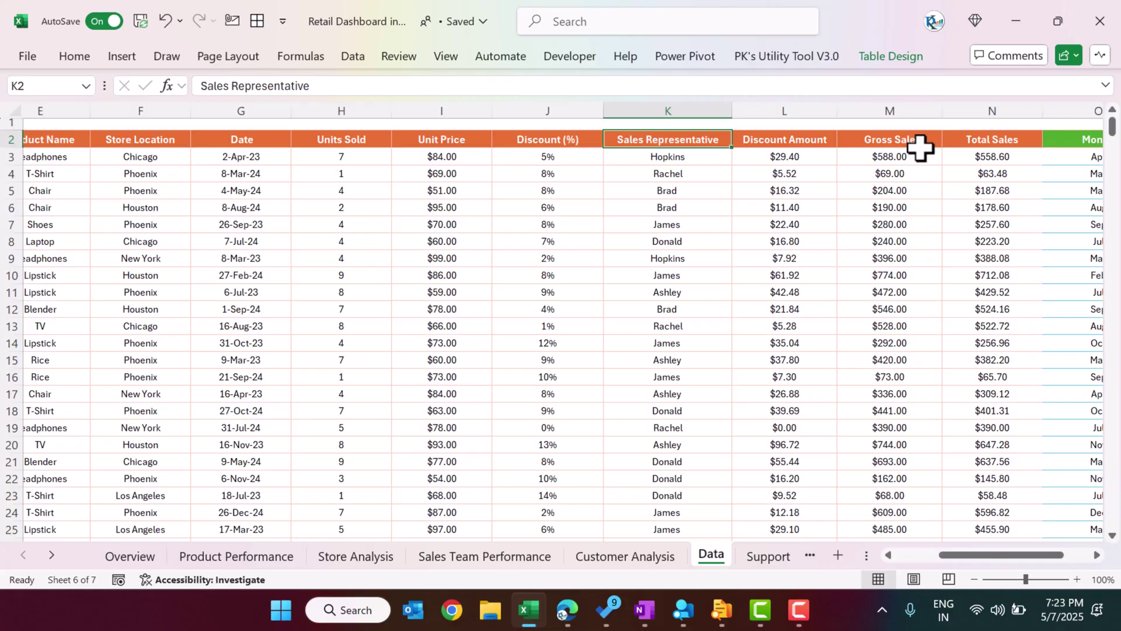
click(815, 140)
drag(1016, 554, 1038, 554)
click(746, 142)
key(ctrl+a)
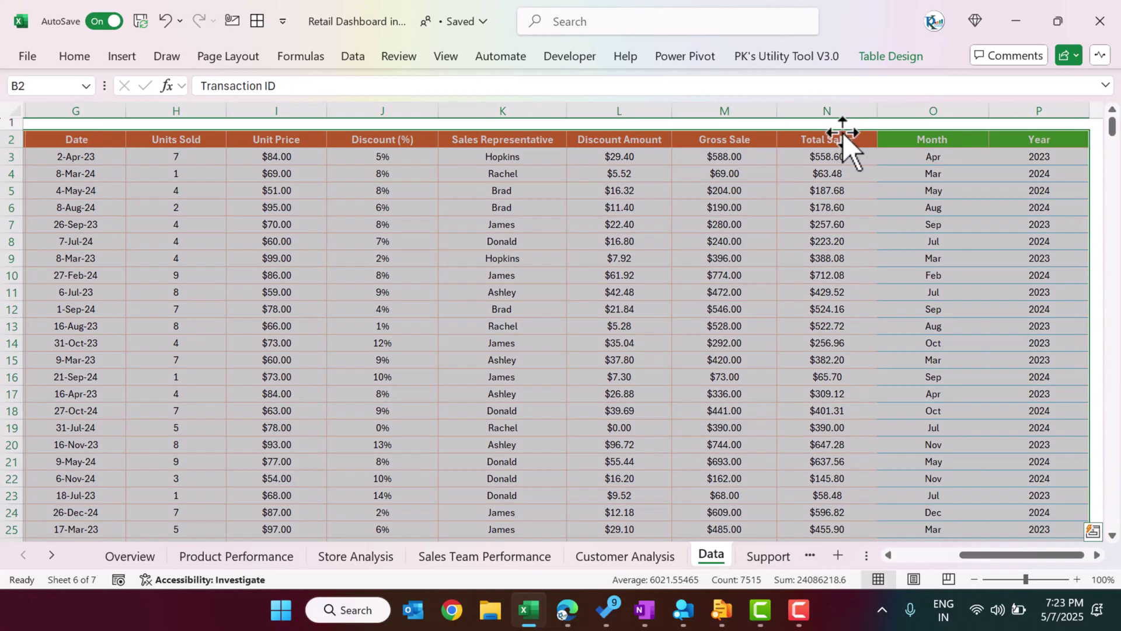
Inspect the formulas in the Total Sales, Gross Sale and Discount Amount columns of the Data table.
click(843, 134)
drag(838, 157, 839, 225)
click(844, 156)
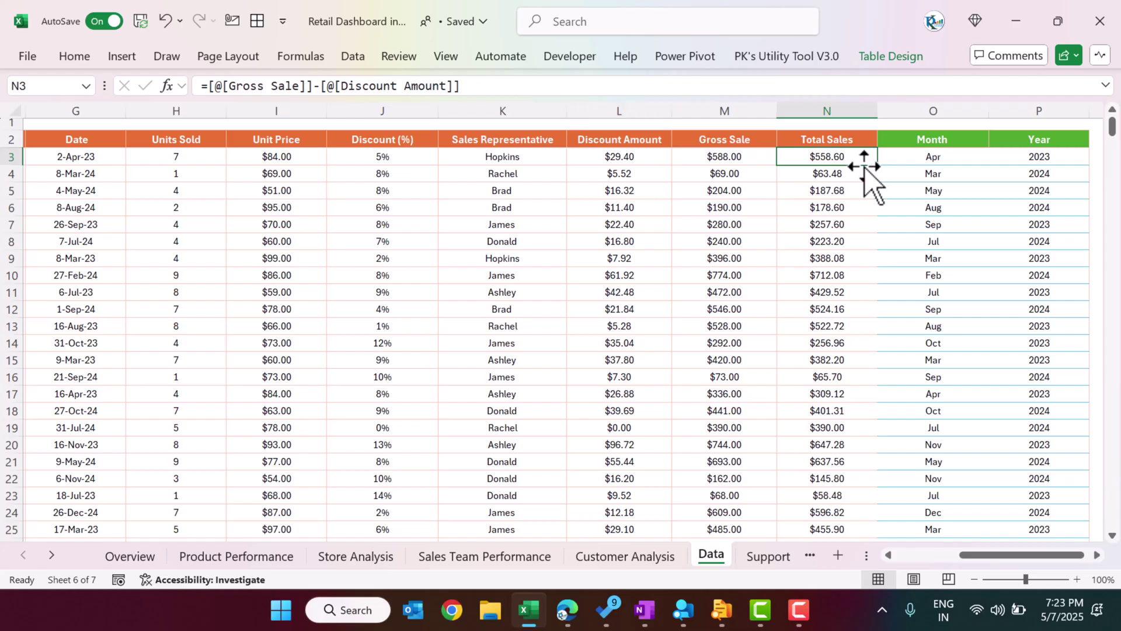
click(735, 157)
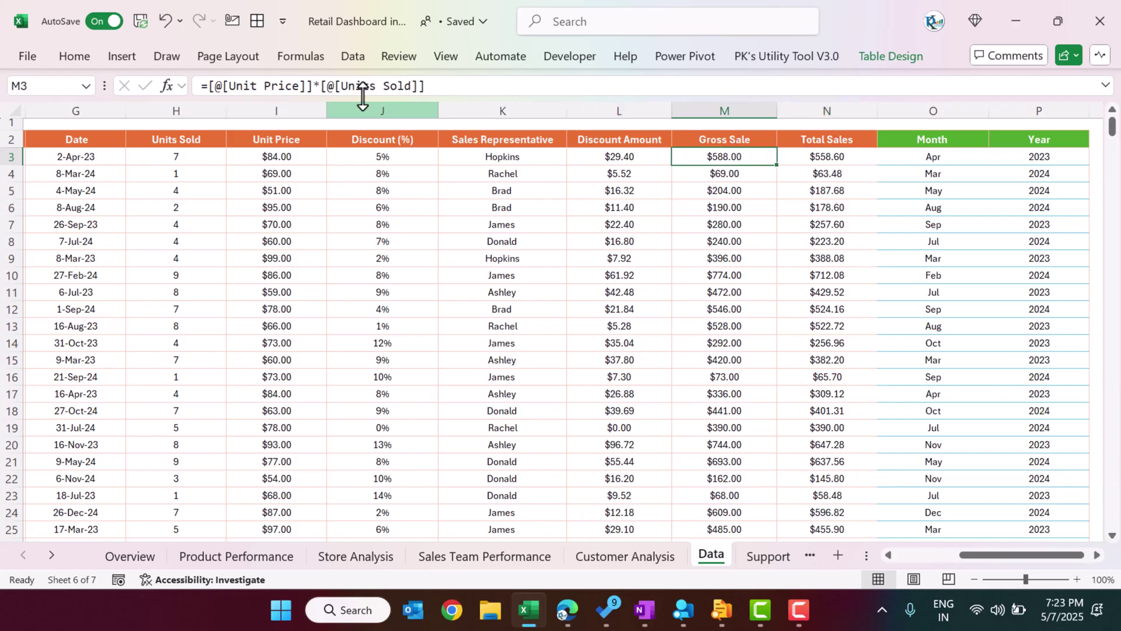
click(632, 155)
click(733, 156)
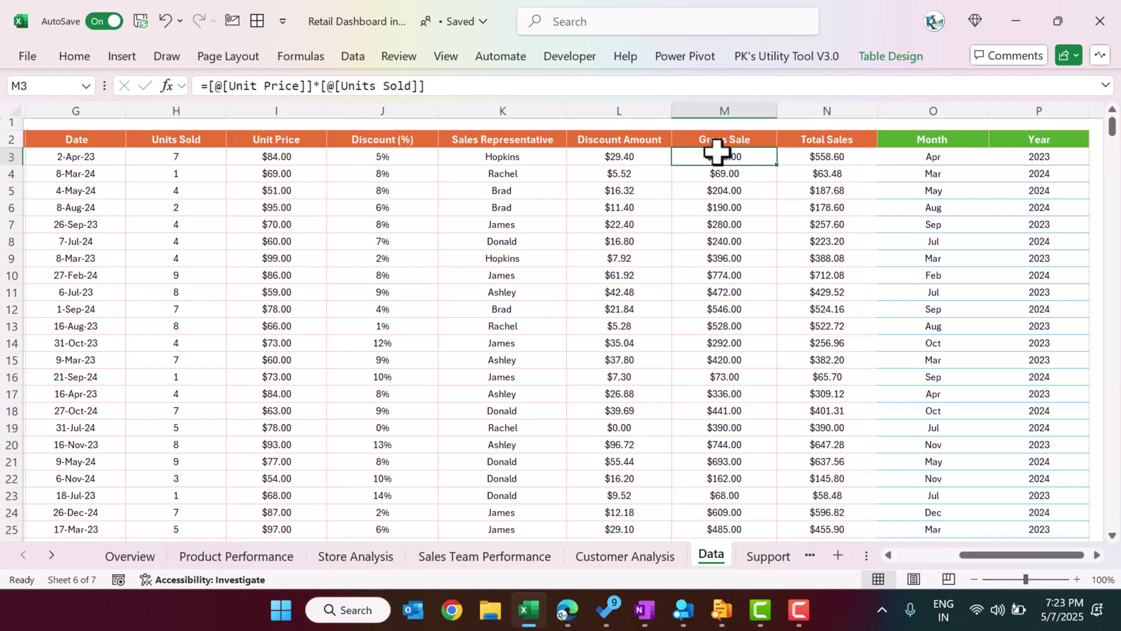
click(721, 139)
drag(780, 143, 816, 257)
Inspect the formulas in the green Month and Year columns of the Data table.
drag(961, 143, 939, 178)
click(978, 158)
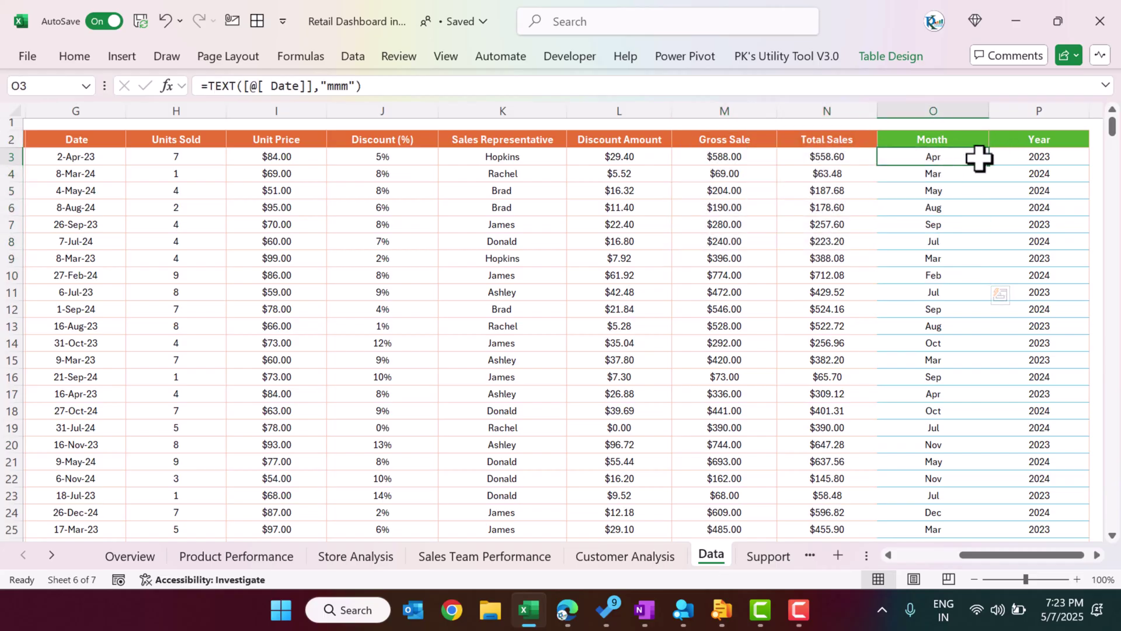
click(1044, 158)
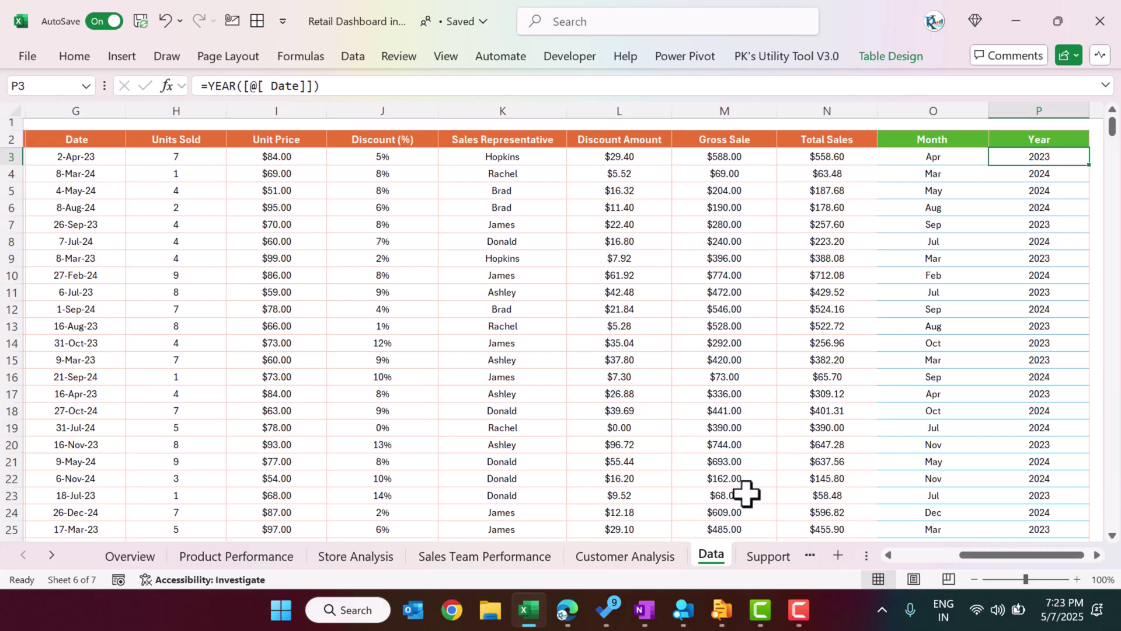
Look at the Gross Sale Amount pivot table on the Support sheet and compare it with the Overview sheet.
click(767, 564)
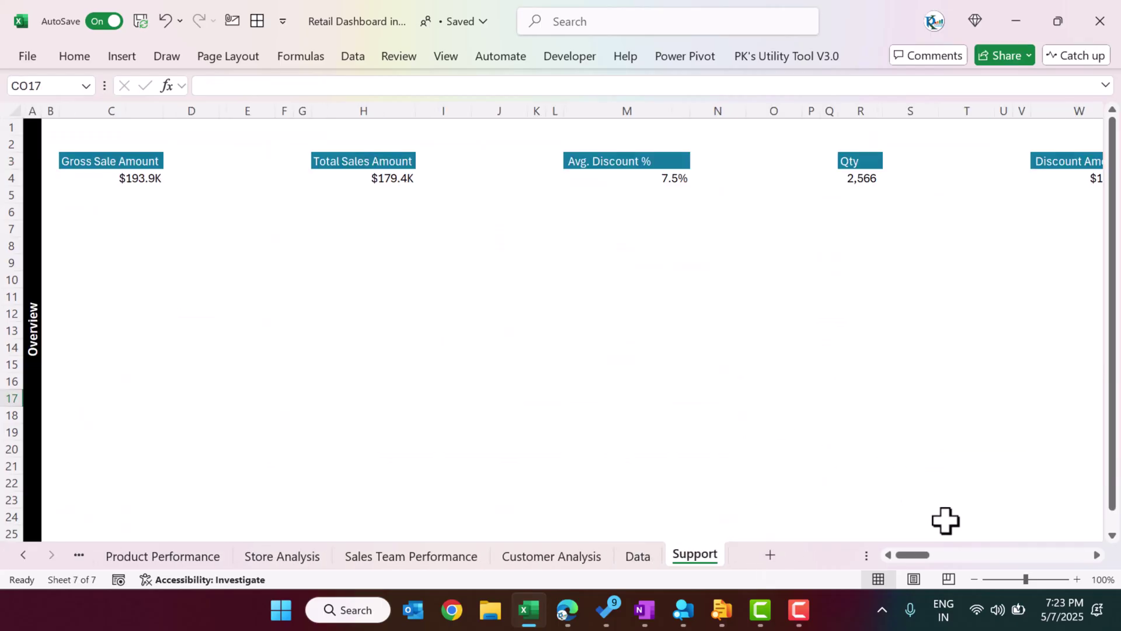
click(130, 163)
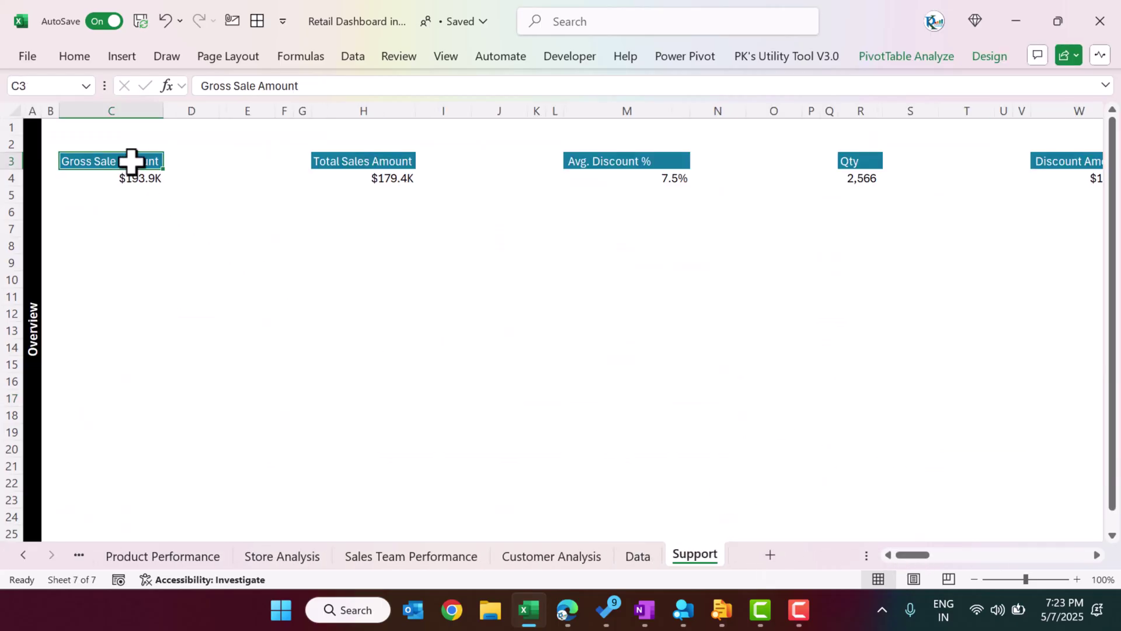
click(24, 555)
click(135, 558)
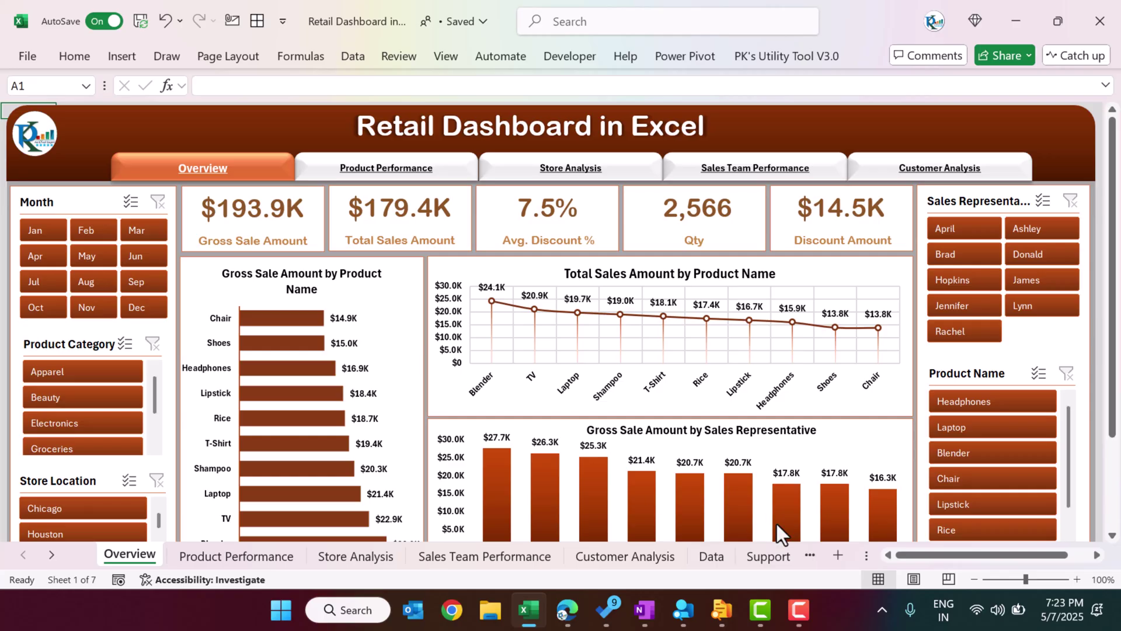
Examine the pivot tables in the Support sheet's Overview section and return to the Overview sheet.
click(766, 556)
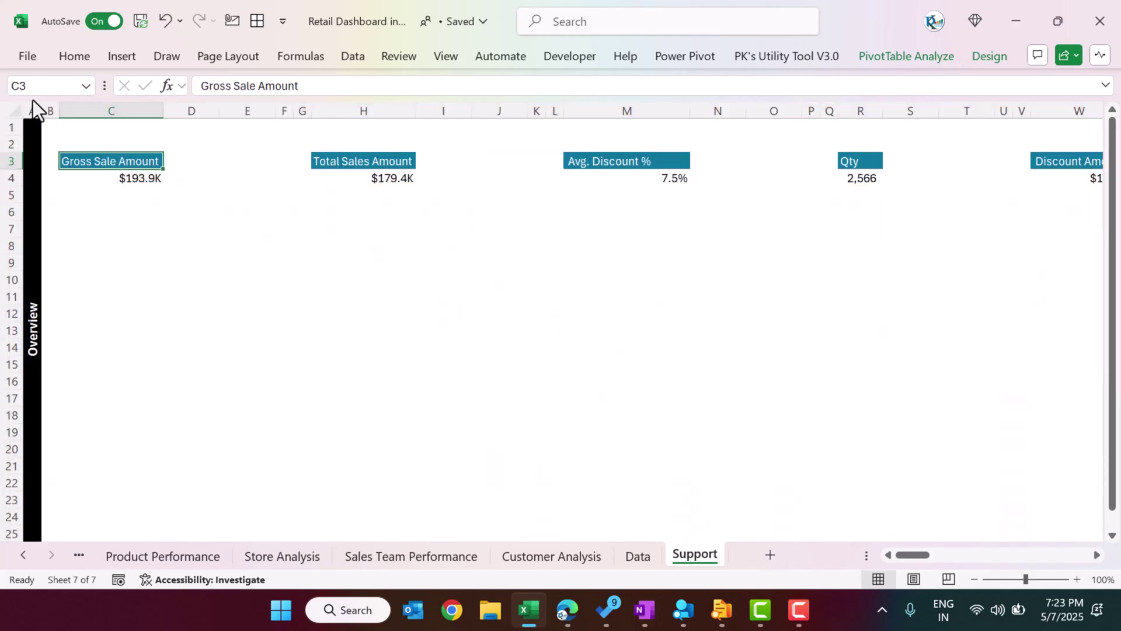
click(32, 108)
drag(85, 165, 683, 178)
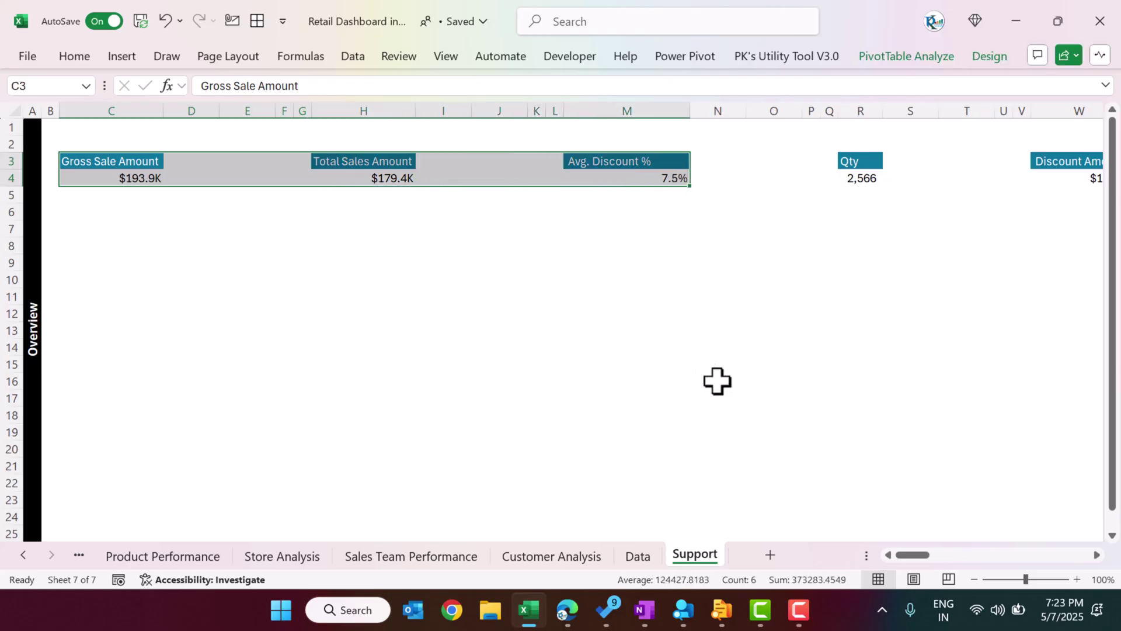
click(660, 331)
drag(905, 554, 950, 557)
drag(310, 229, 911, 249)
click(23, 553)
click(139, 552)
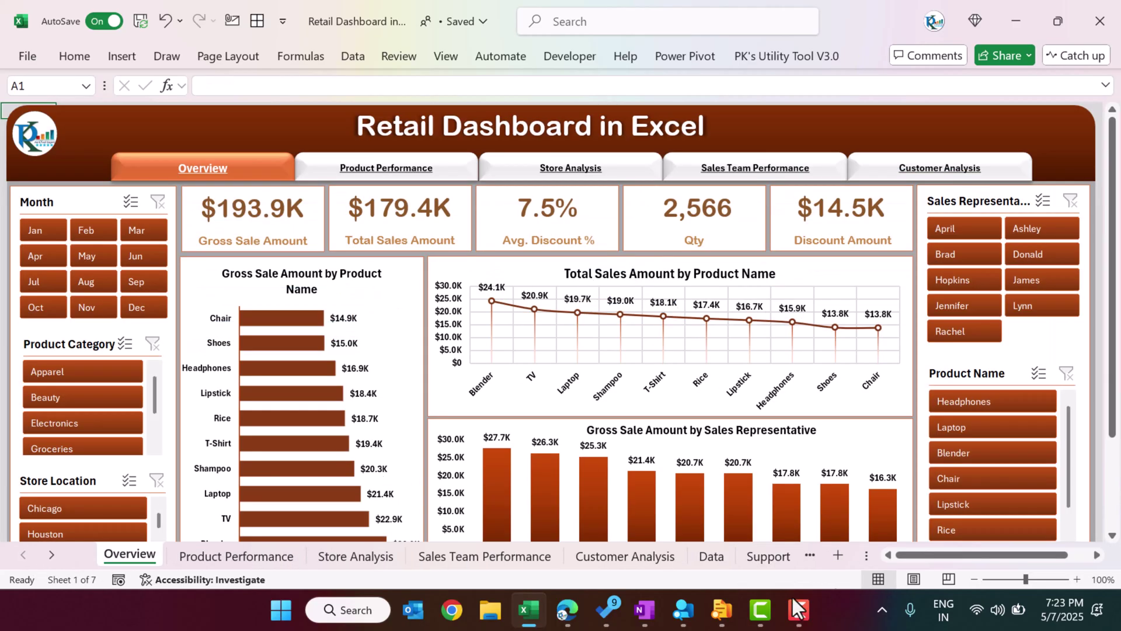
Examine the Product Performance pivot tables on the Support sheet and compare them with the Product Performance sheet.
click(777, 557)
drag(954, 558, 982, 558)
drag(275, 178, 933, 352)
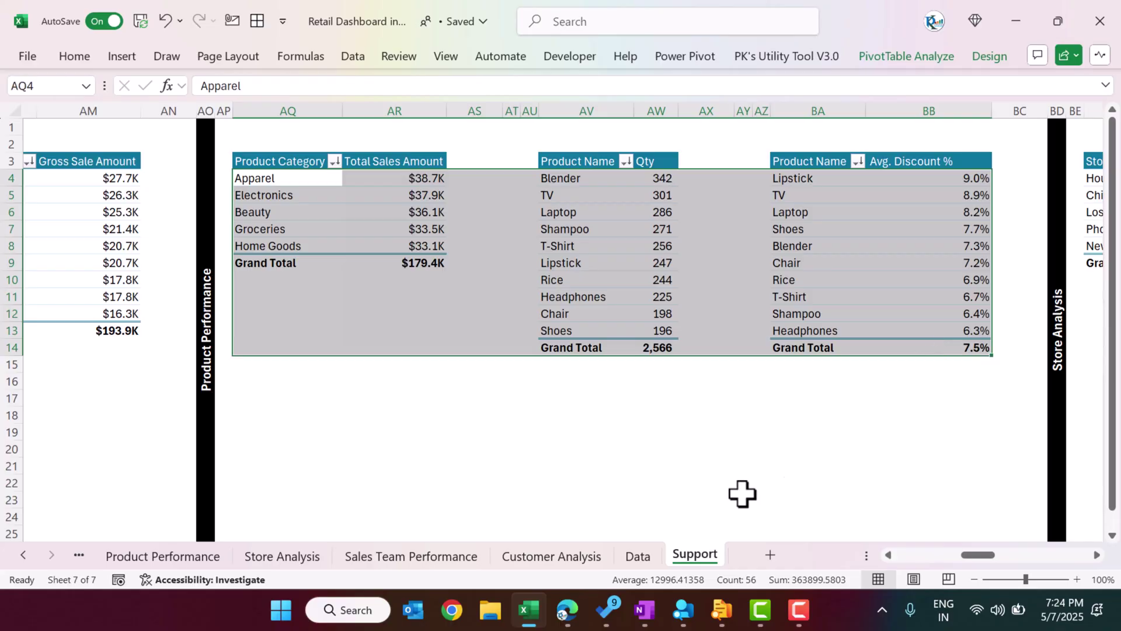
click(31, 552)
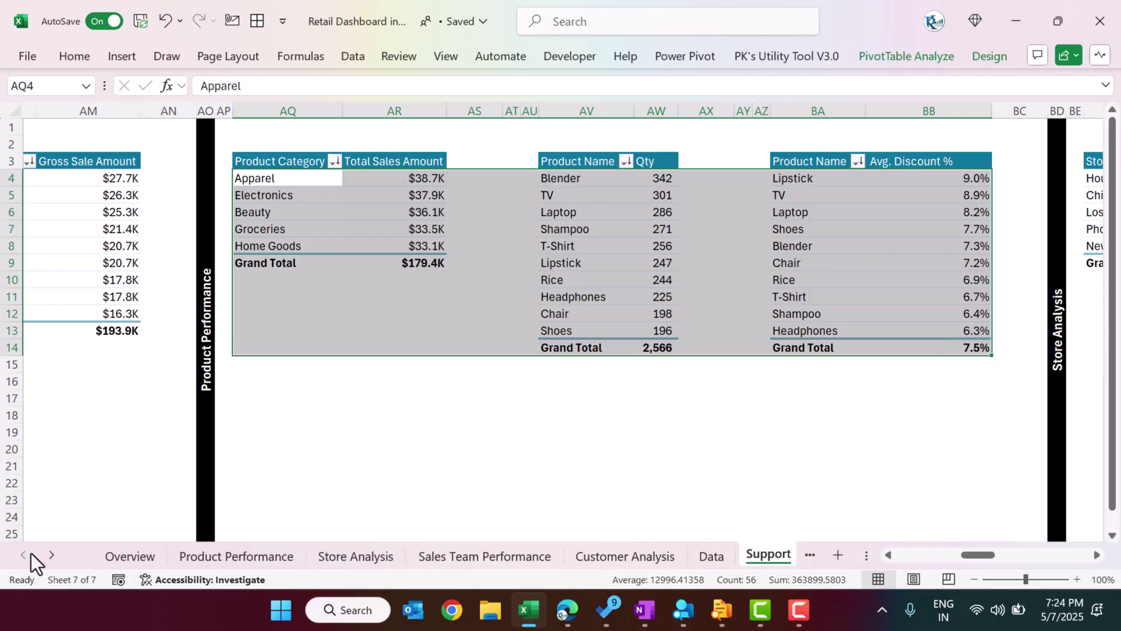
click(285, 564)
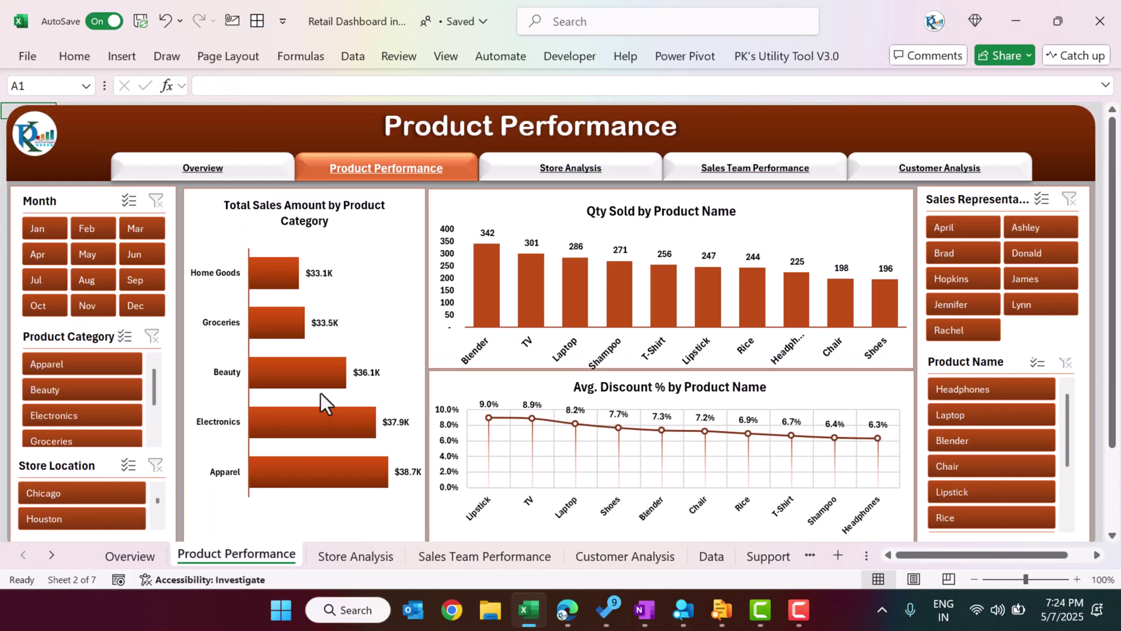
Examine the sales representative pivot tables in the Support sheet's Sales Team Performance section.
click(52, 555)
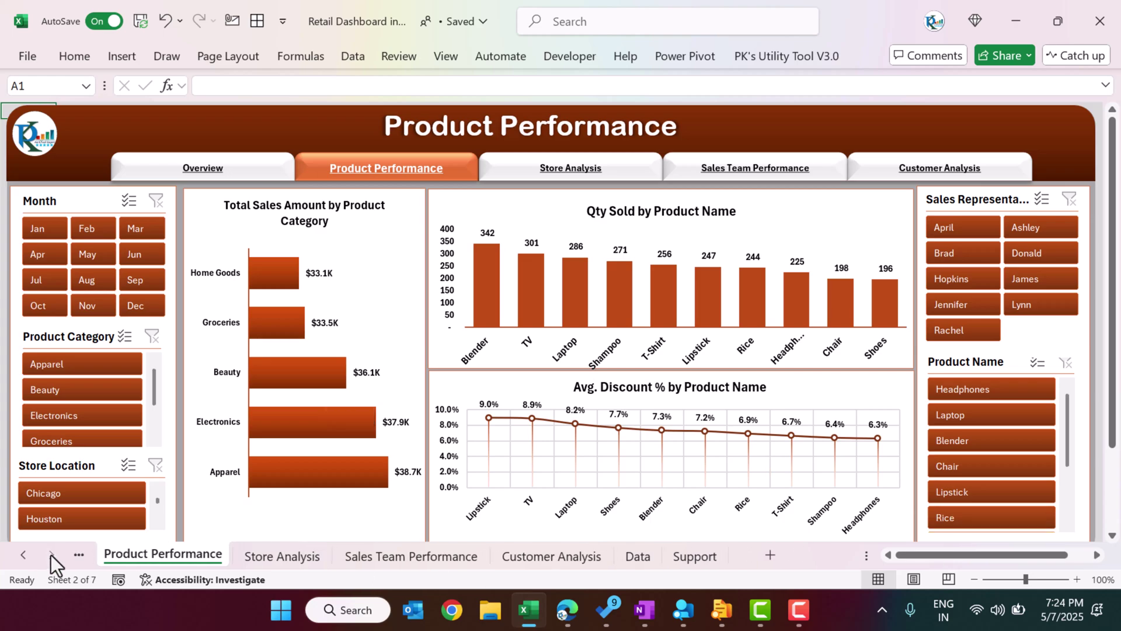
click(695, 556)
drag(984, 556, 1042, 558)
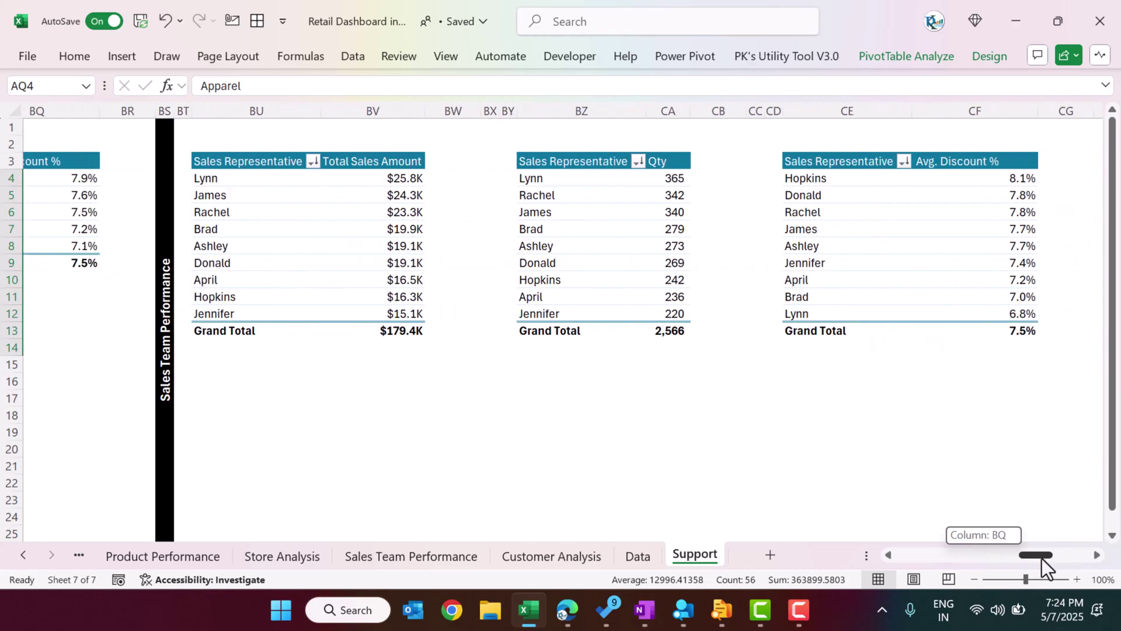
click(166, 112)
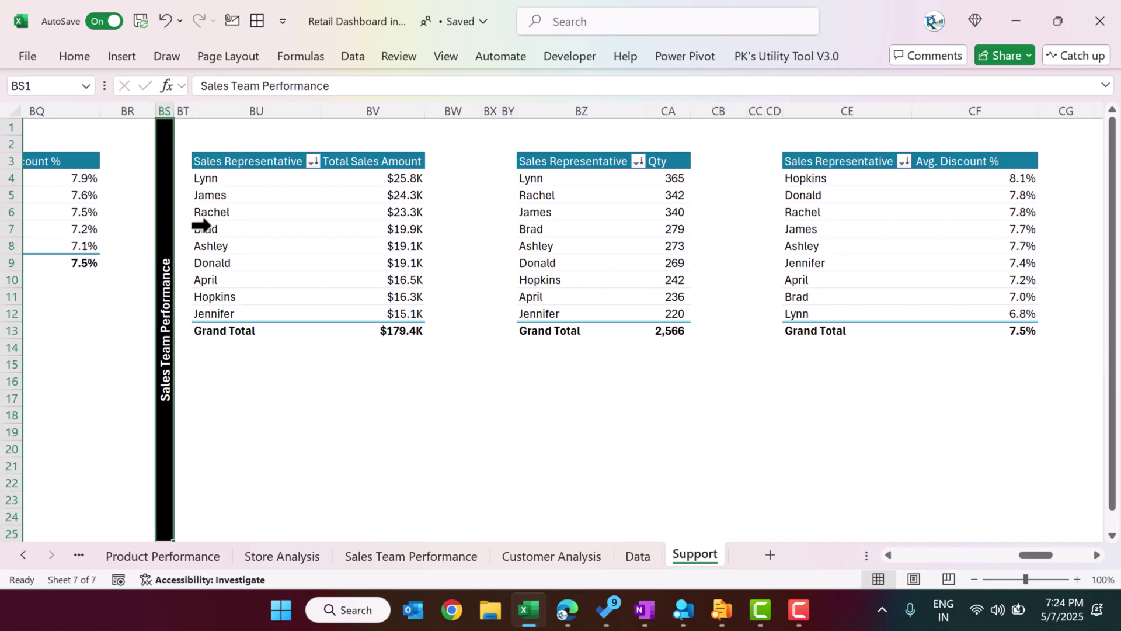
drag(235, 198, 864, 238)
click(170, 325)
Examine the customer pivot tables in the Support sheet's Customer Analysis section and return to the sheet's first columns.
drag(1035, 559, 1064, 559)
drag(494, 264, 790, 278)
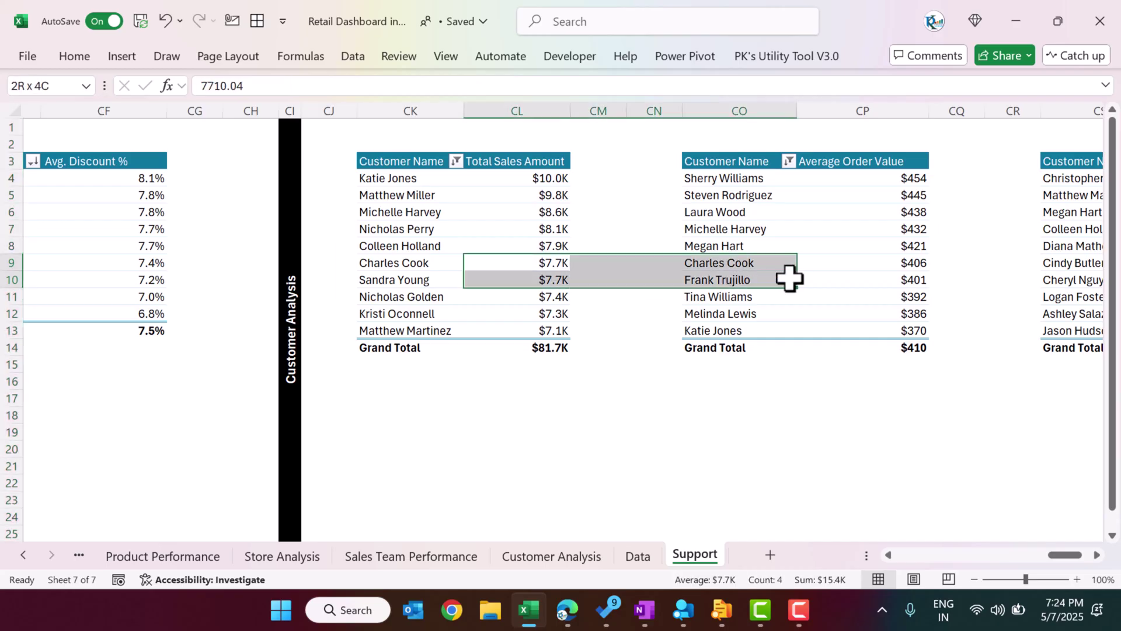
click(295, 295)
drag(1064, 560, 914, 560)
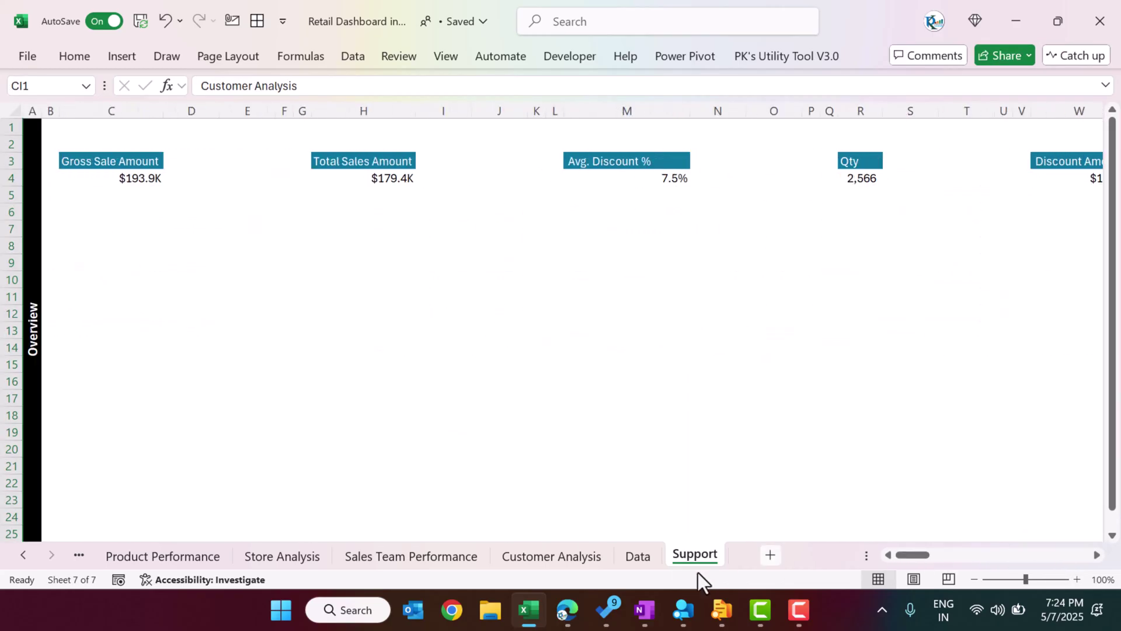
Go to the last record of the table on the Data sheet.
click(638, 556)
scroll(623, 426, down, 5)
click(623, 426)
scroll(623, 426, down, 3)
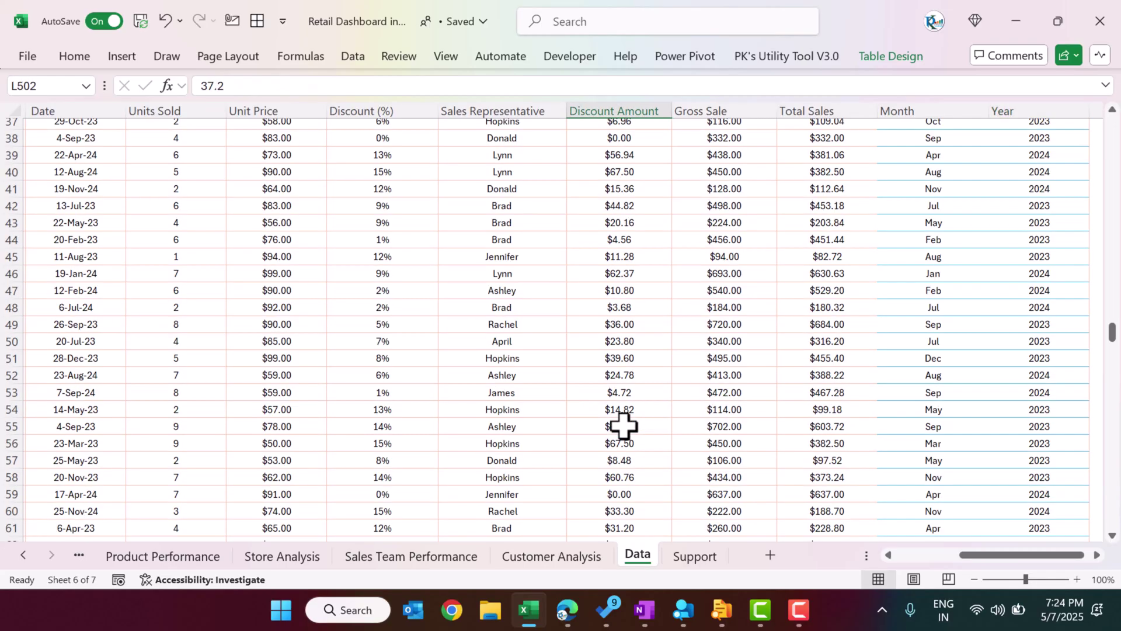
key(ctrl+Down)
key(ctrl+Up)
key(ctrl+Left)
key(Right)
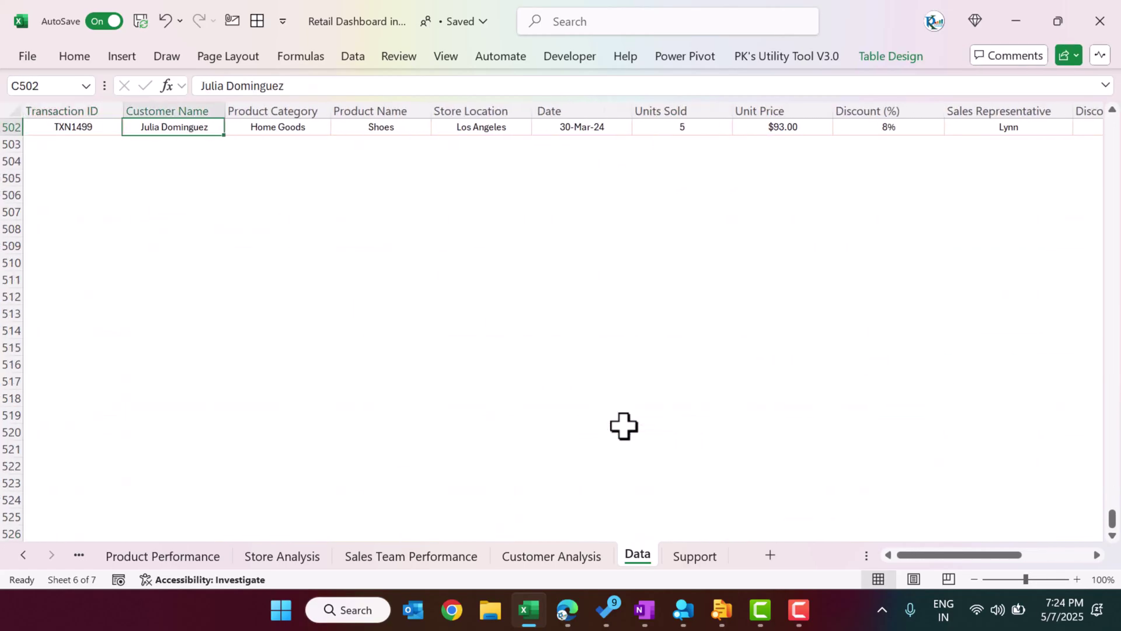
Look over the final two transactions and the empty row directly beneath the table.
key(Up)
key(Left)
key(Down)
key(Down)
key(Up)
key(Up)
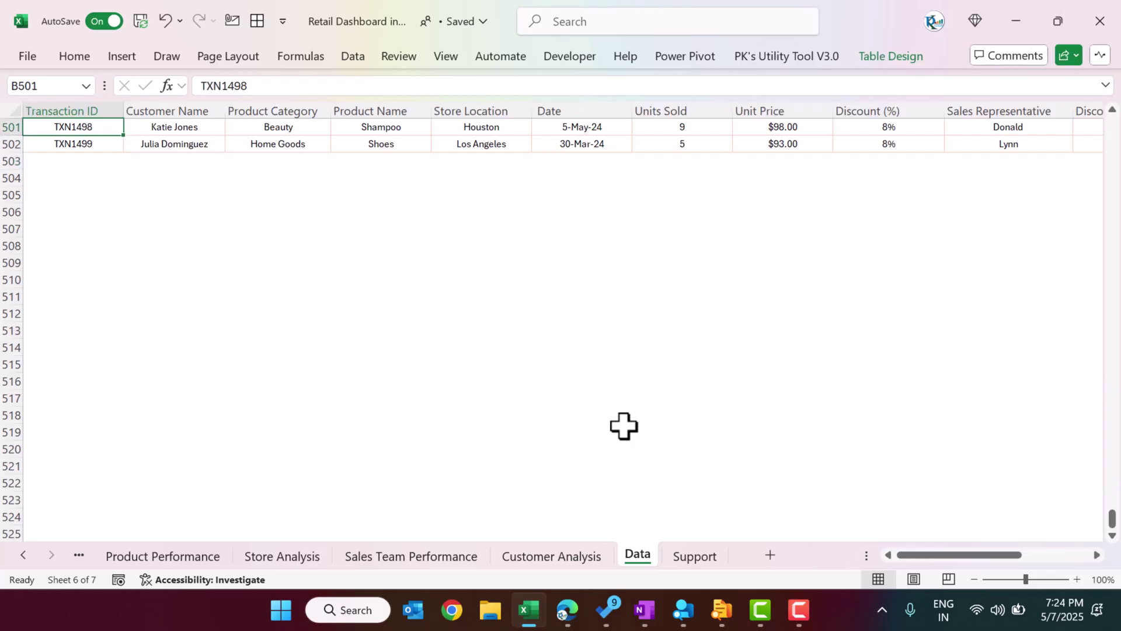
Return to the start of the Data table, refresh all the workbook's data and open the Support sheet.
key(ctrl+Up)
click(649, 119)
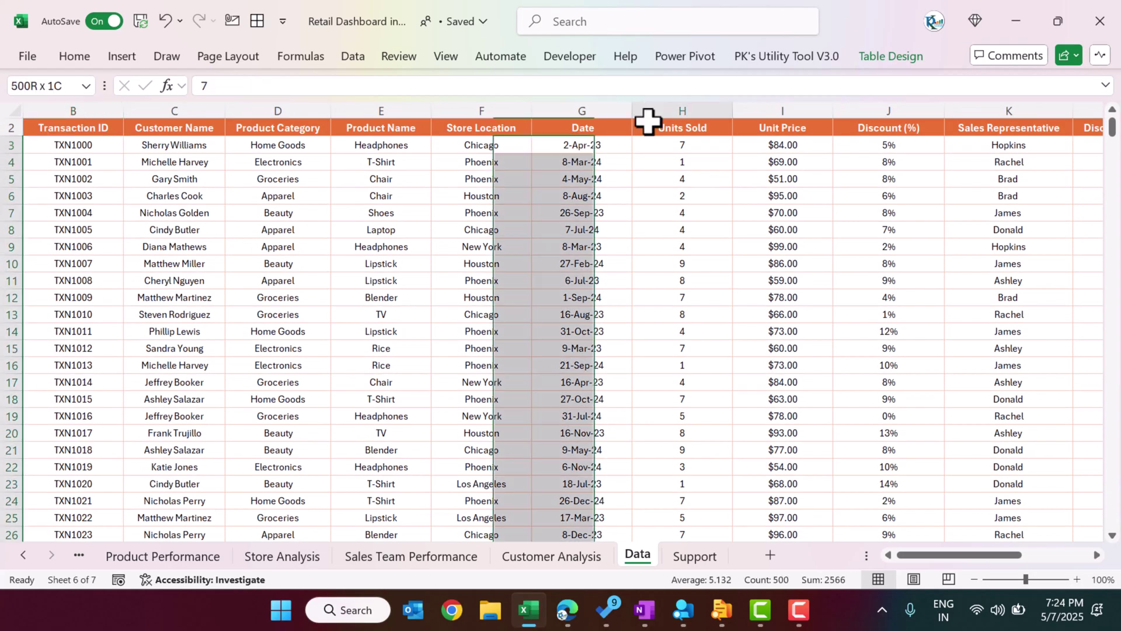
click(352, 57)
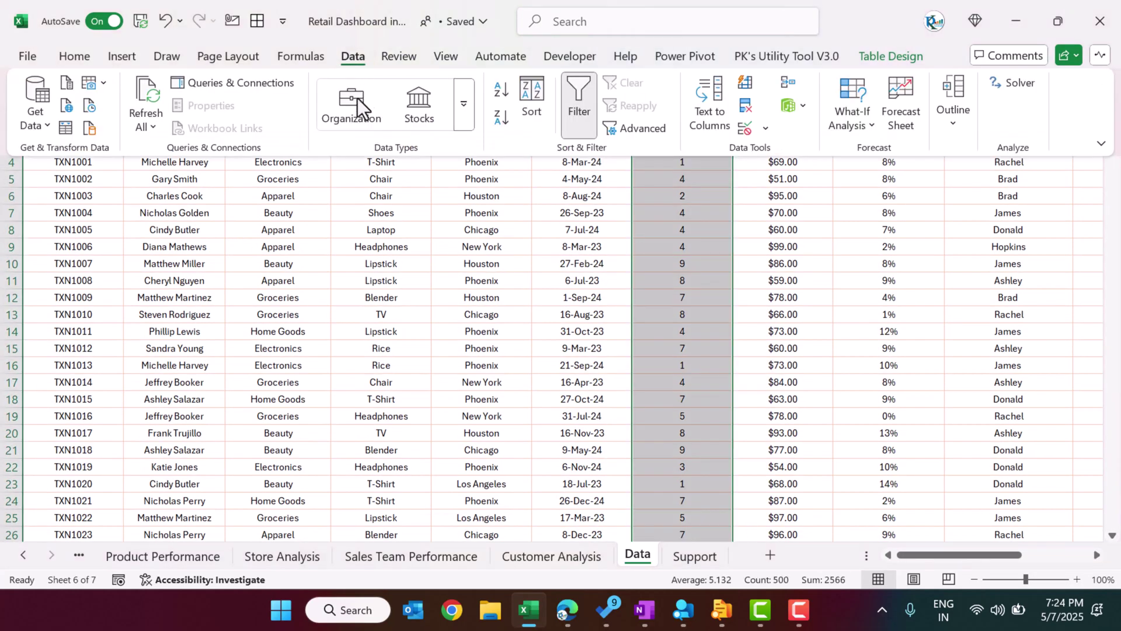
click(148, 125)
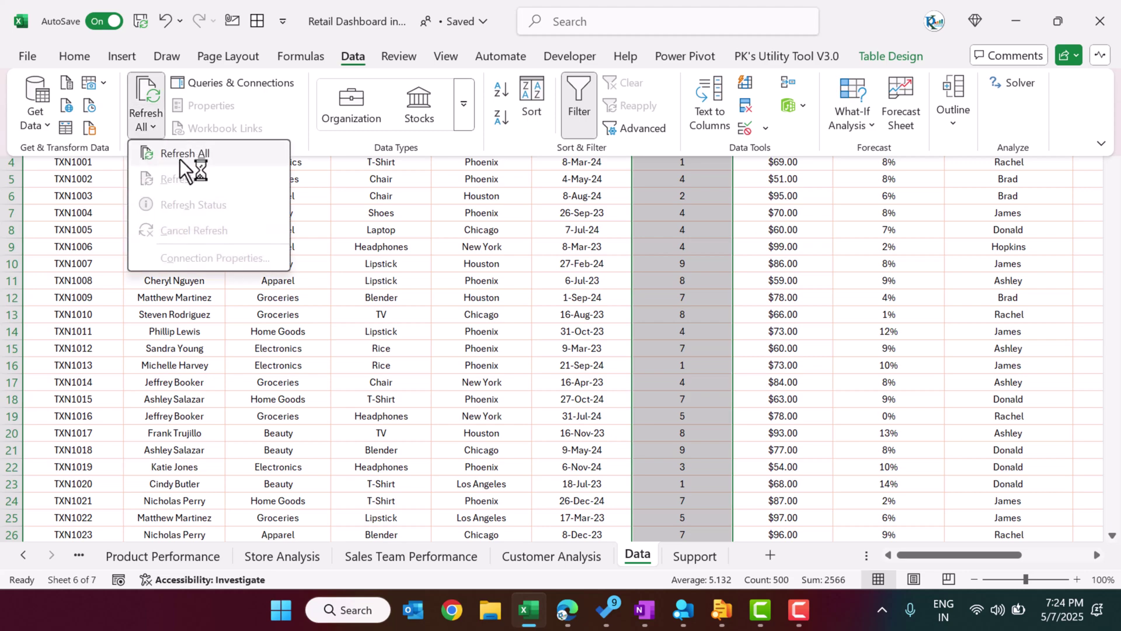
click(203, 159)
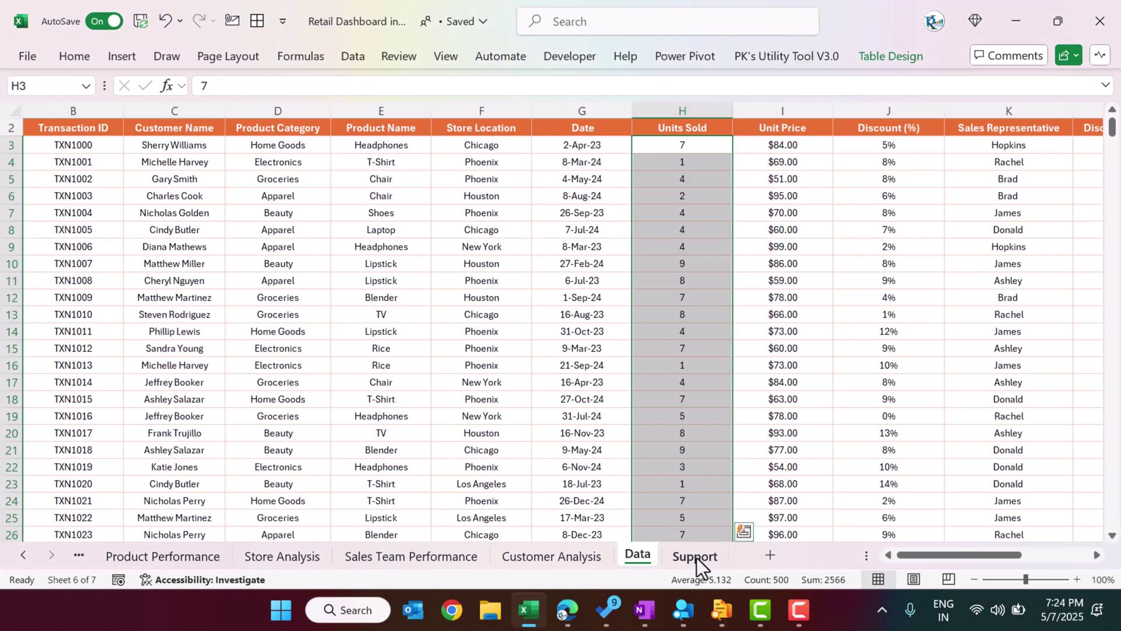
click(694, 557)
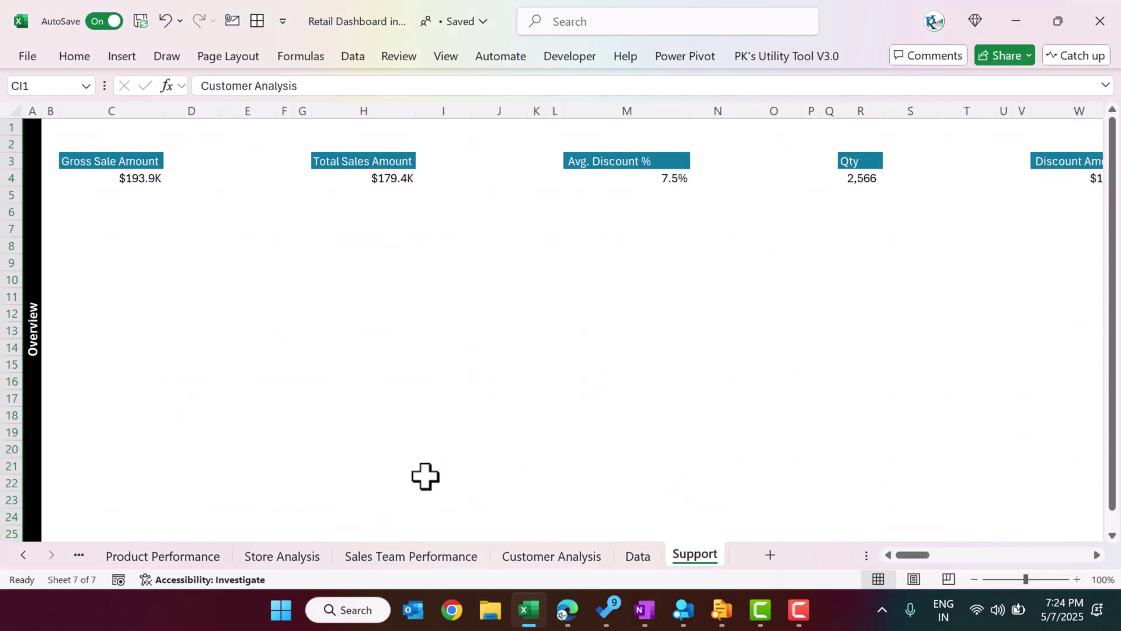
click(24, 558)
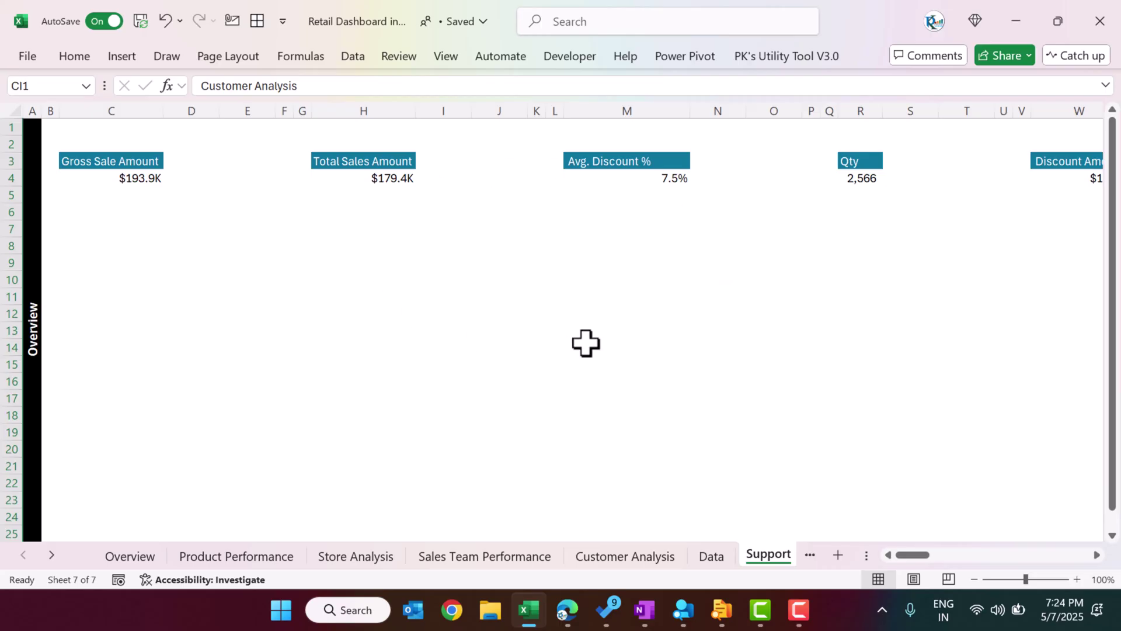
Go to the Overview sheet and remove its sheet protection.
click(147, 559)
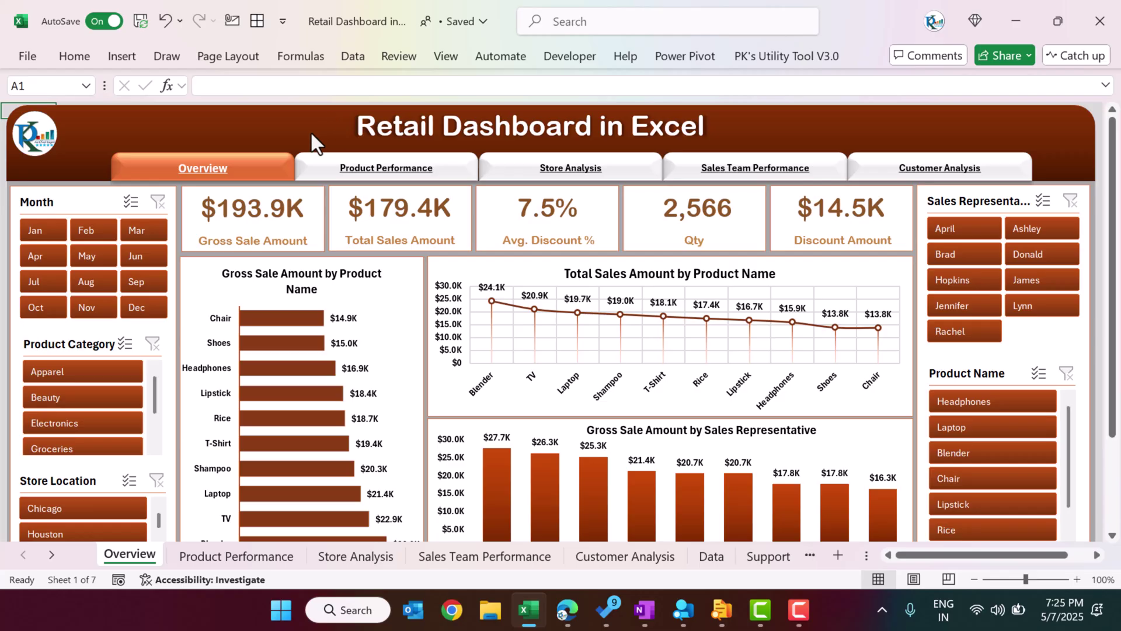
click(412, 61)
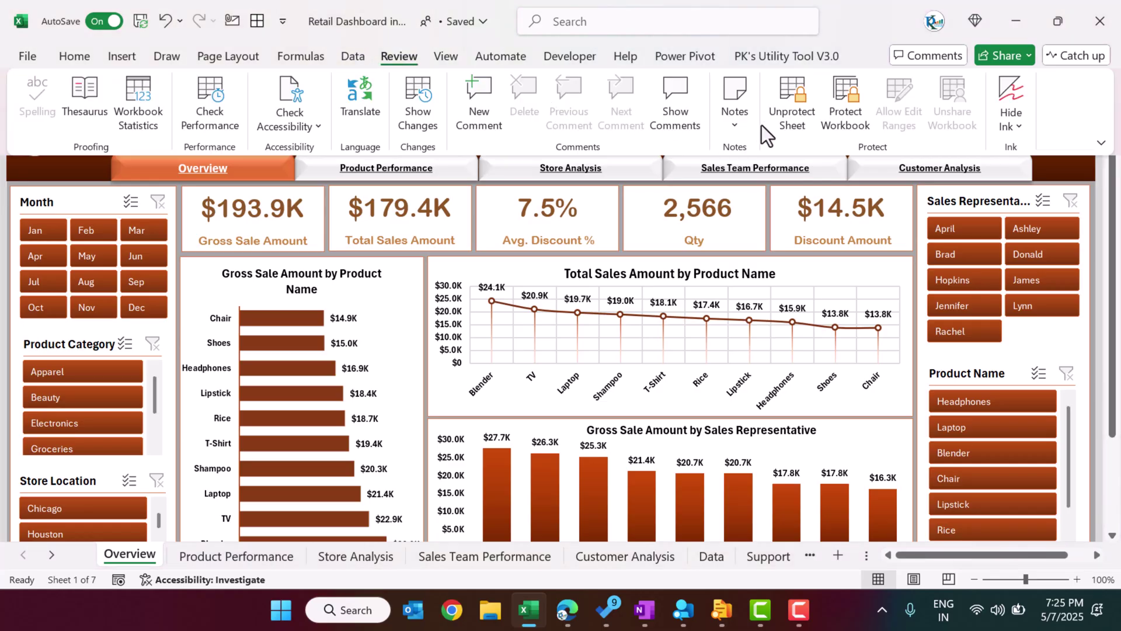
click(805, 120)
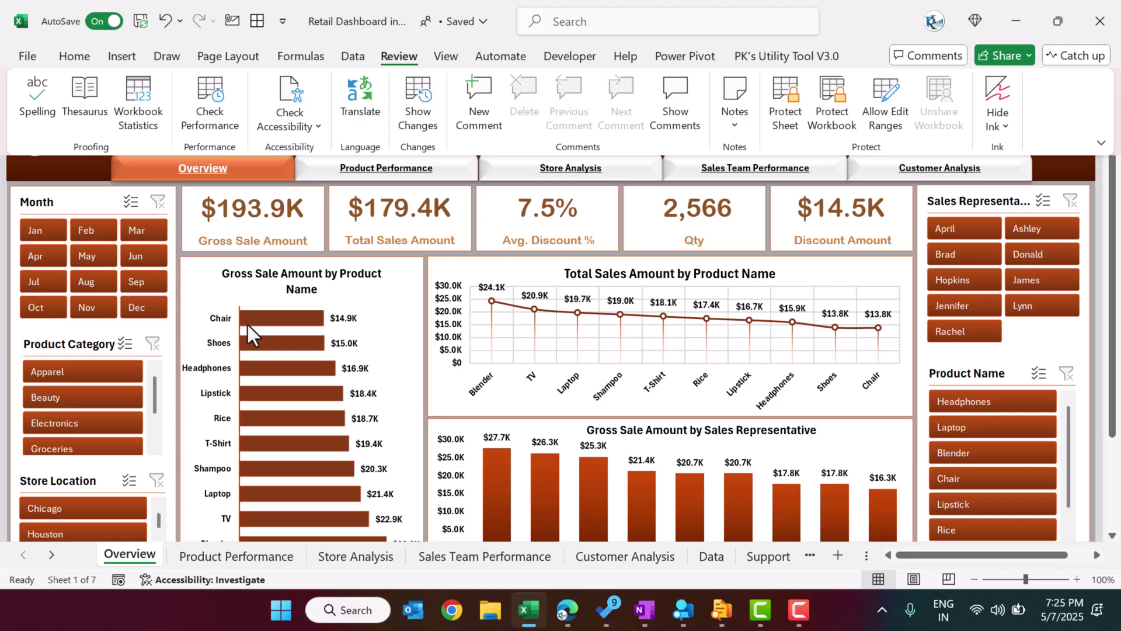
click(16, 180)
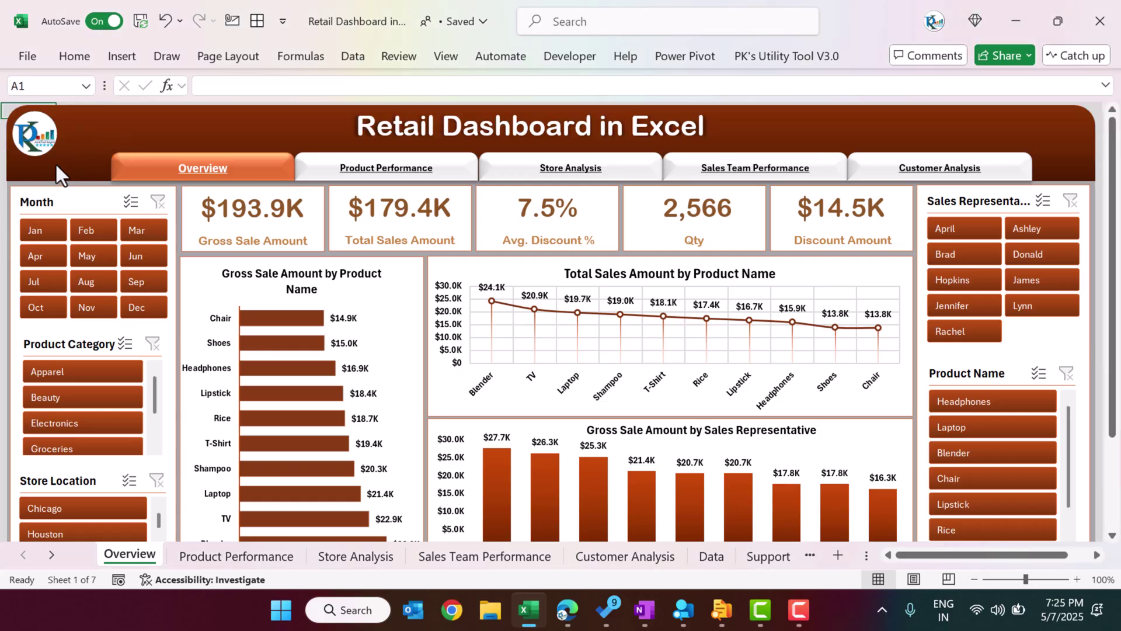
Shift the Overview page's header banner shapes sideways and bring them back into place behind the title.
click(401, 130)
mouse_move(62, 137)
mouse_down()
mouse_move(197, 106)
mouse_move(40, 181)
mouse_move(95, 138)
mouse_move(75, 128)
mouse_up()
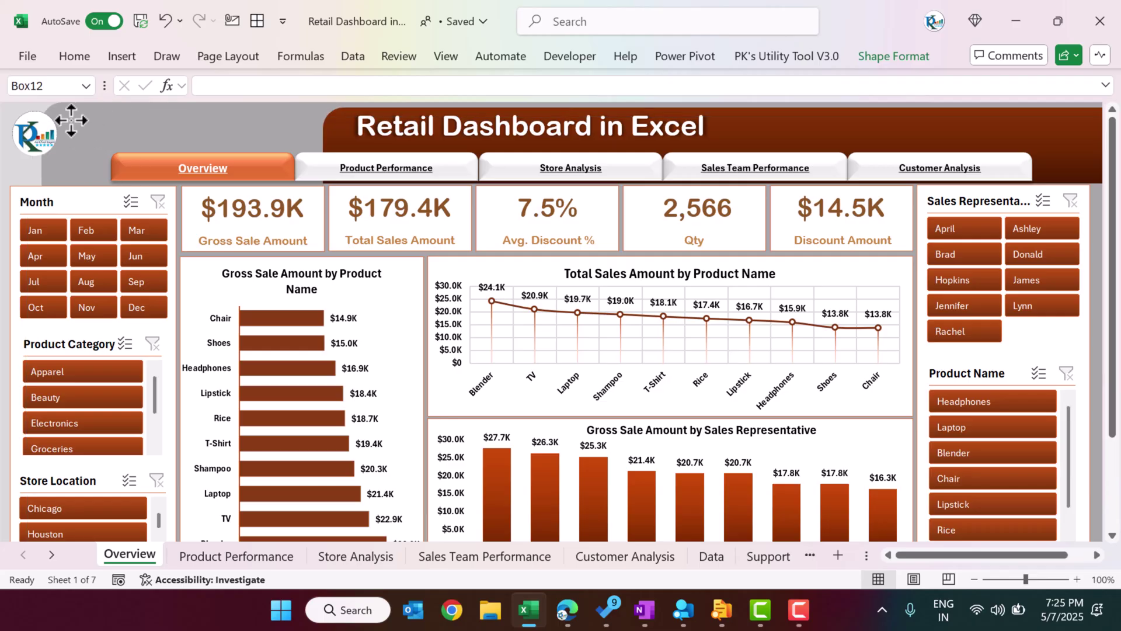
drag(860, 118, 584, 111)
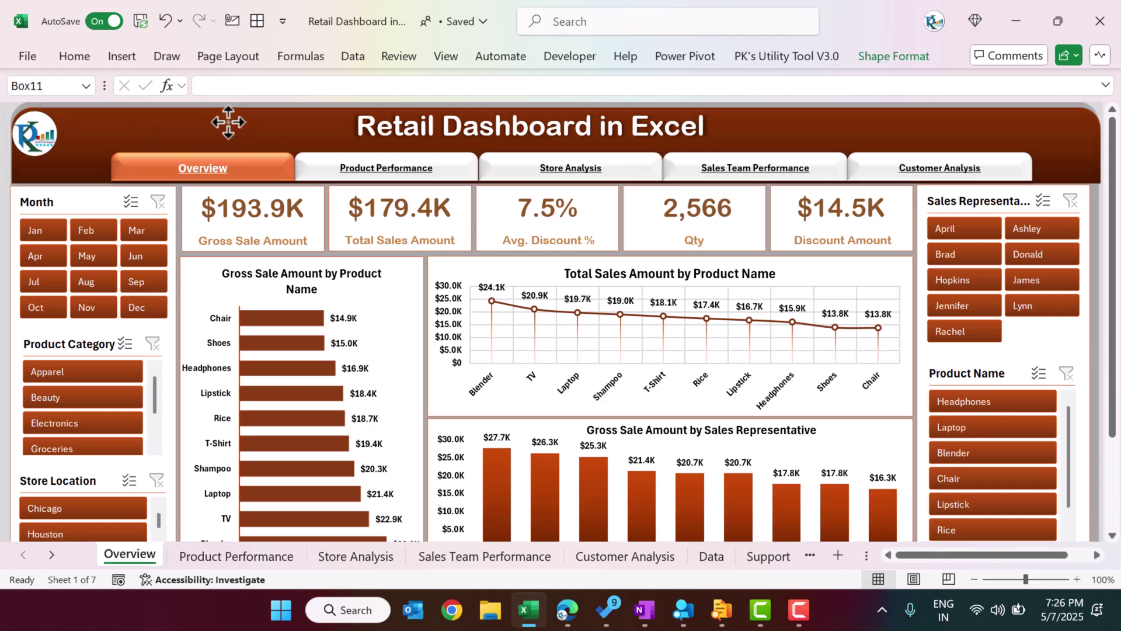
Move the Overview navigation button up into the header and shift the Product Performance button slightly to the right.
click(274, 171)
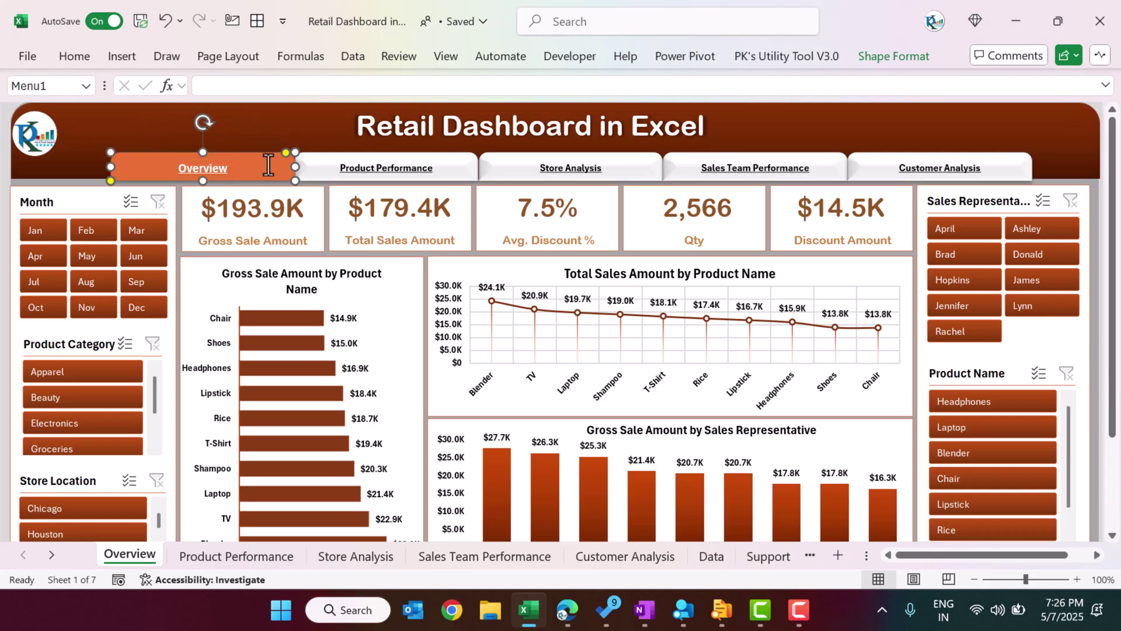
drag(256, 174, 261, 148)
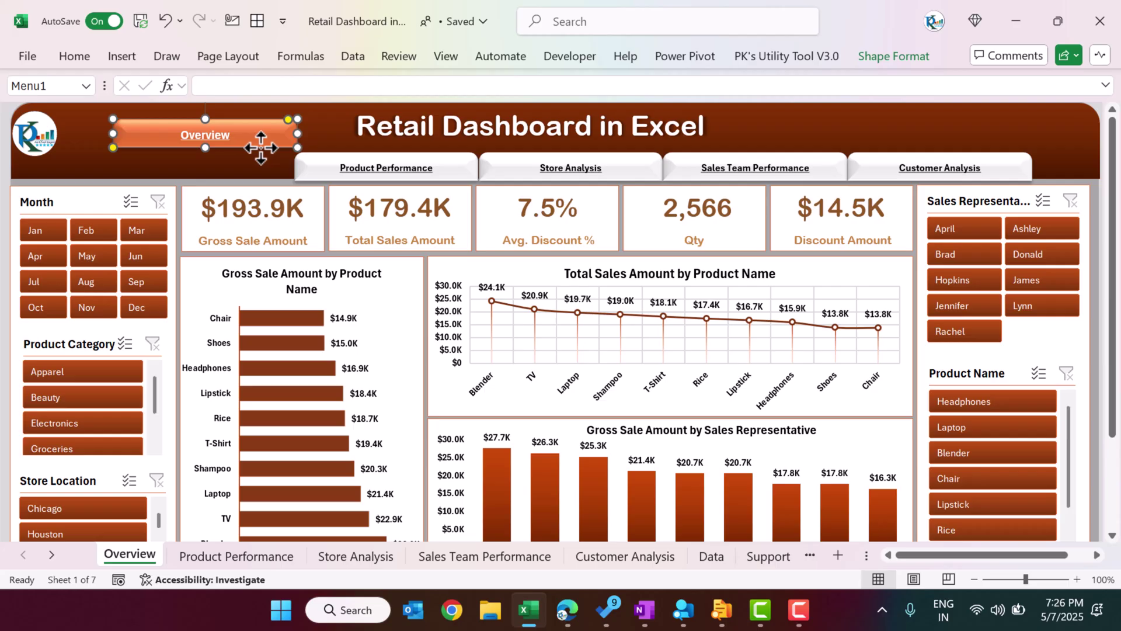
click(407, 163)
drag(359, 168, 360, 143)
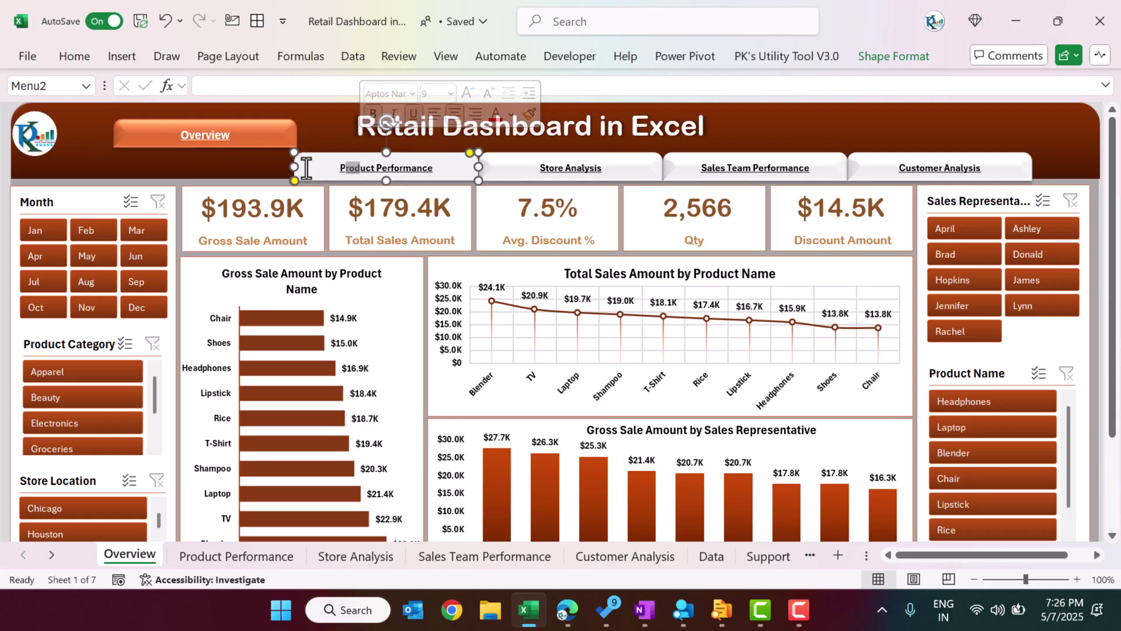
drag(329, 181, 337, 180)
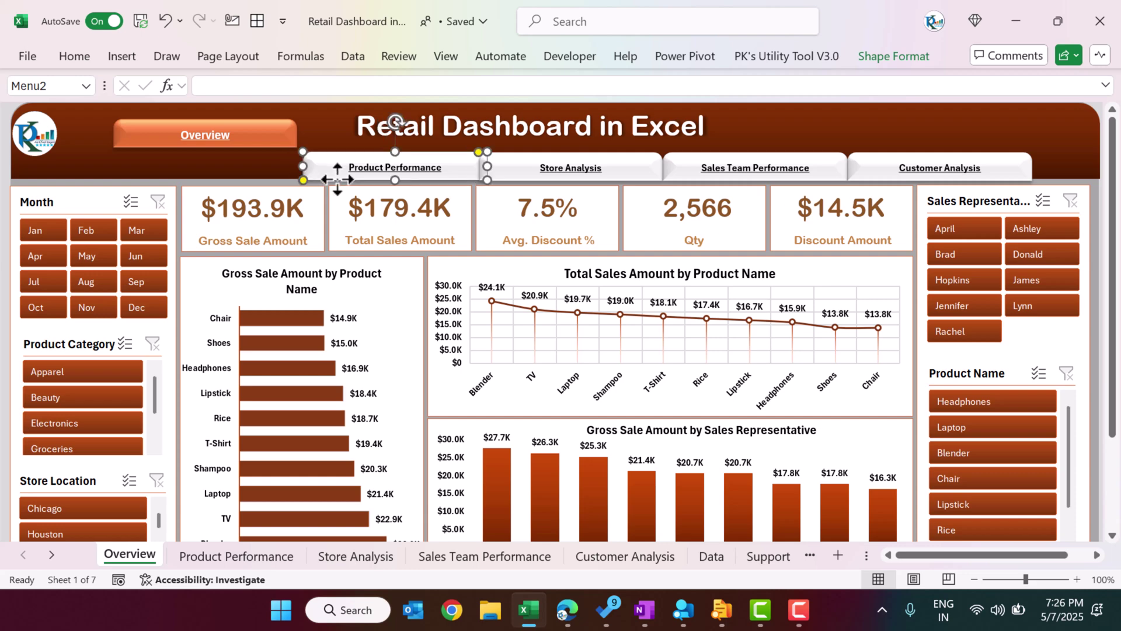
Inspect the Product Performance button's hyperlink target and test the link by visiting that page and returning to Overview.
key(ctrl+k)
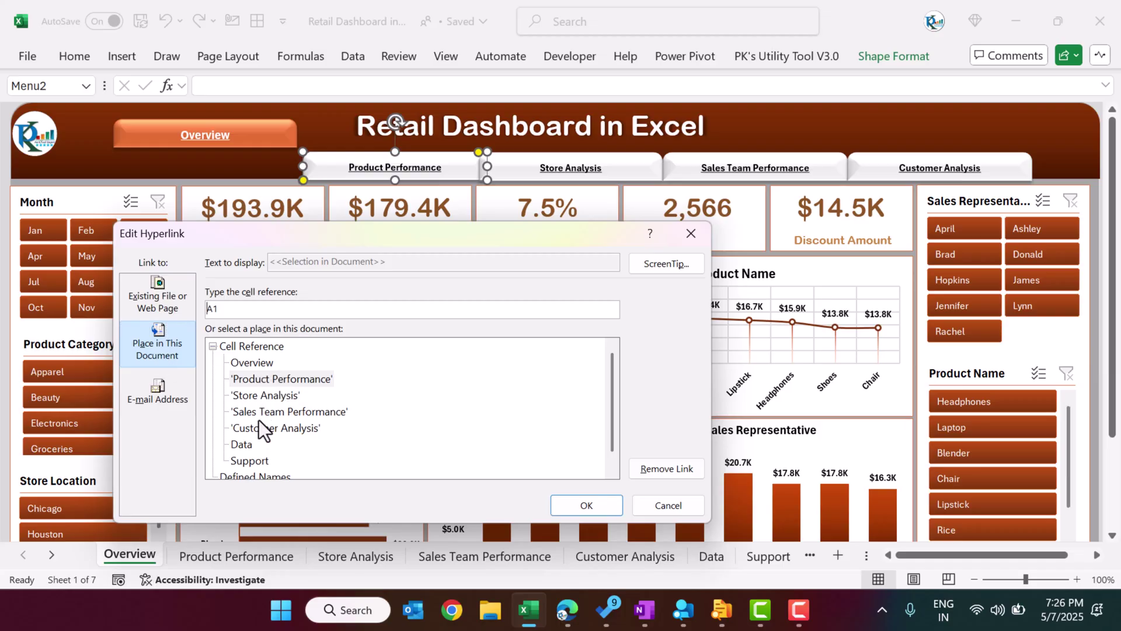
click(691, 233)
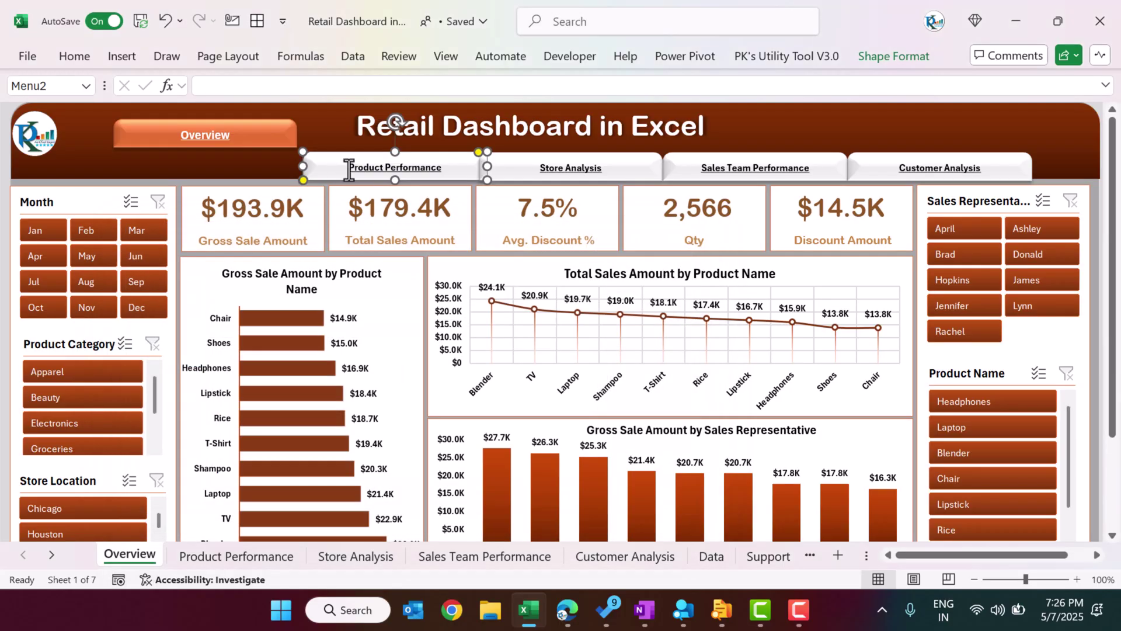
click(260, 164)
click(416, 175)
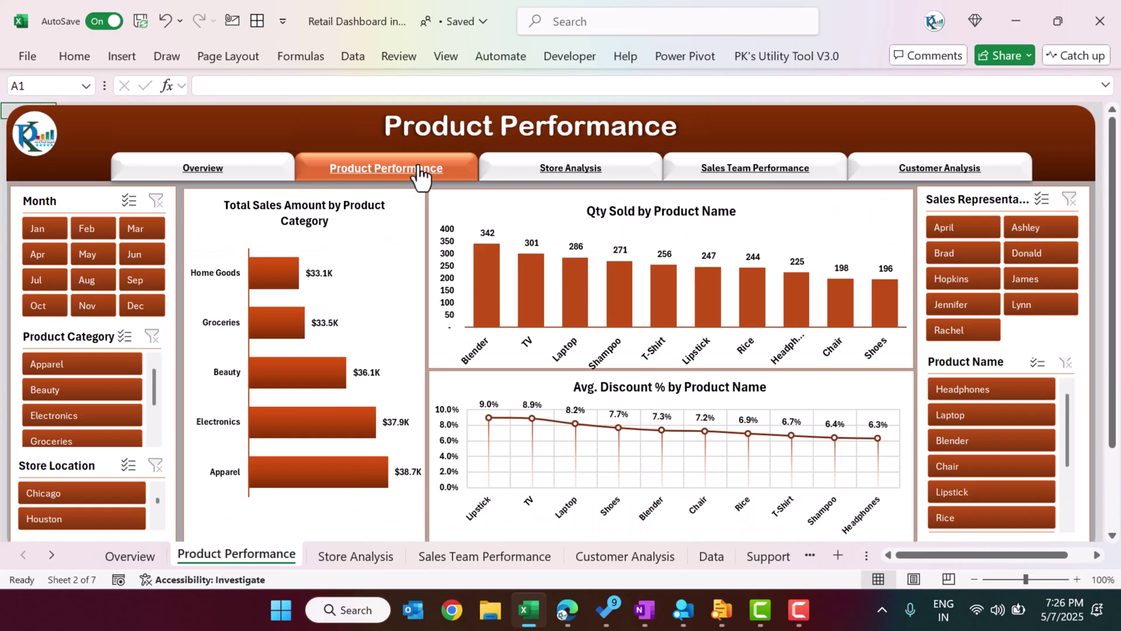
click(202, 170)
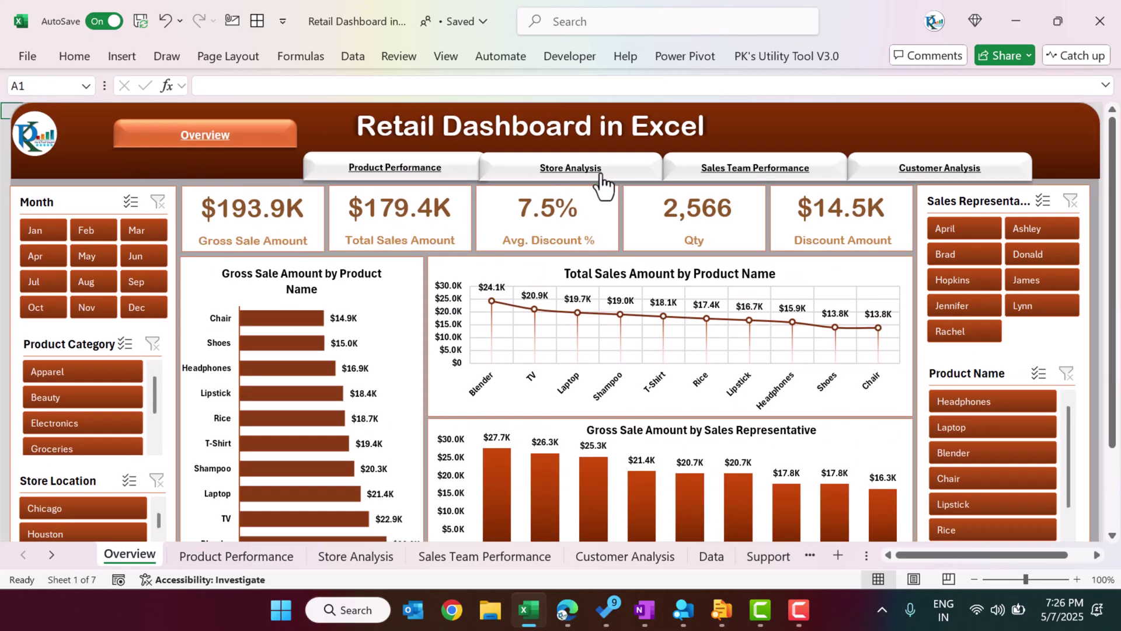
Move the Gross Sale Amount value box up off its card and nudge the card's background shape out of alignment.
click(322, 214)
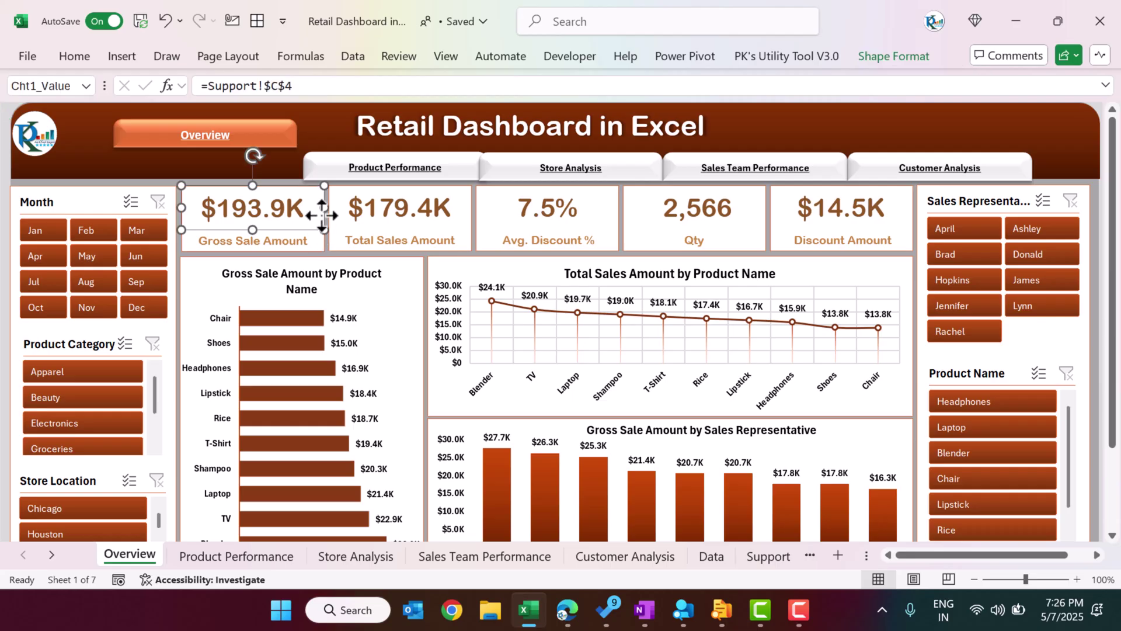
click(310, 242)
drag(186, 193, 217, 164)
click(175, 233)
drag(175, 233, 262, 201)
Point out the Month and Product Category slicers by selecting them, and place the Gross Sale Amount value box back on its card.
click(64, 201)
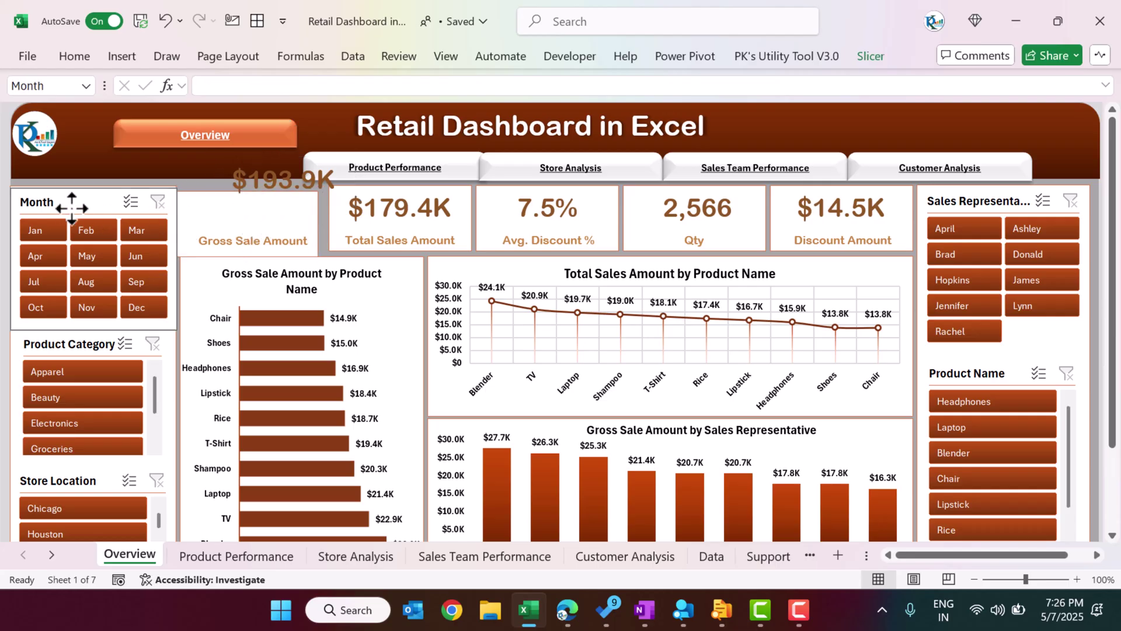
click(77, 345)
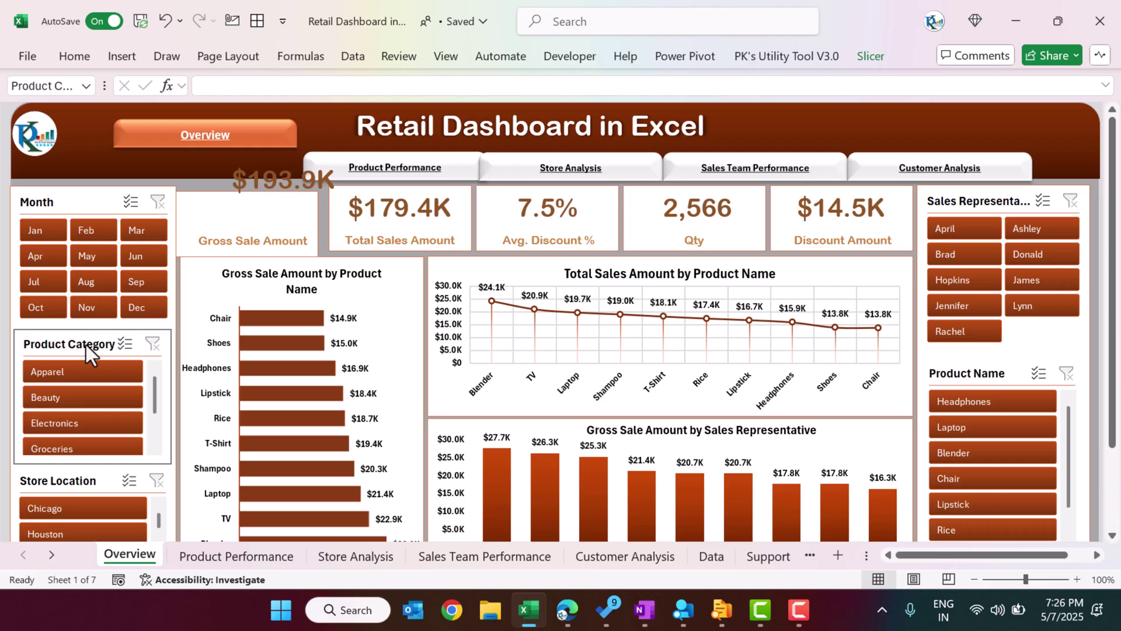
click(272, 184)
drag(309, 199, 280, 228)
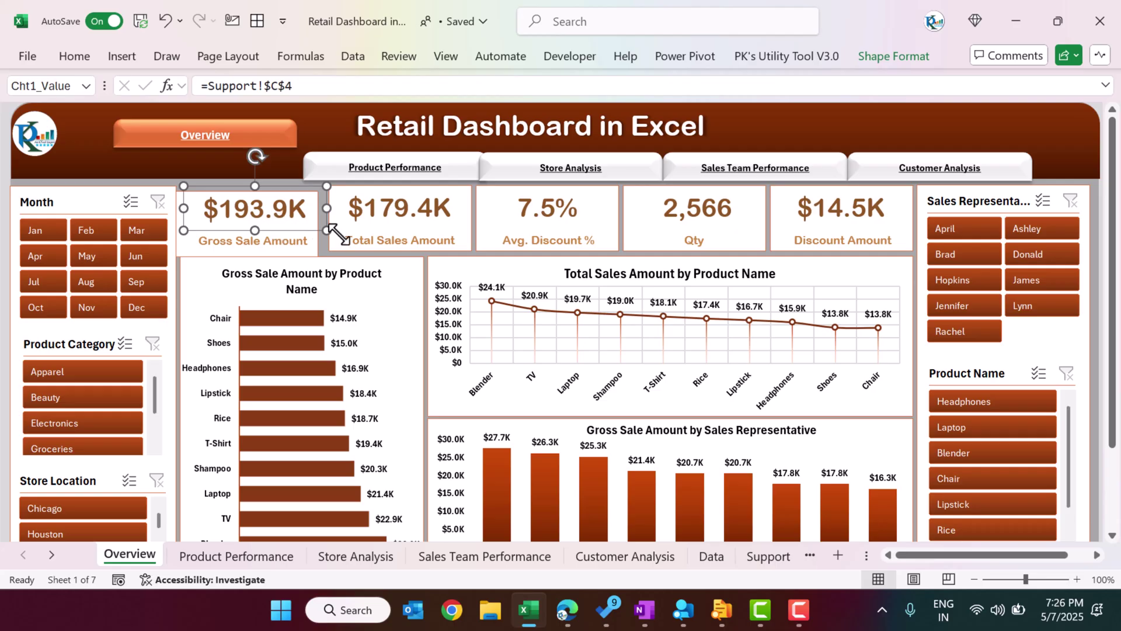
drag(279, 228, 273, 226)
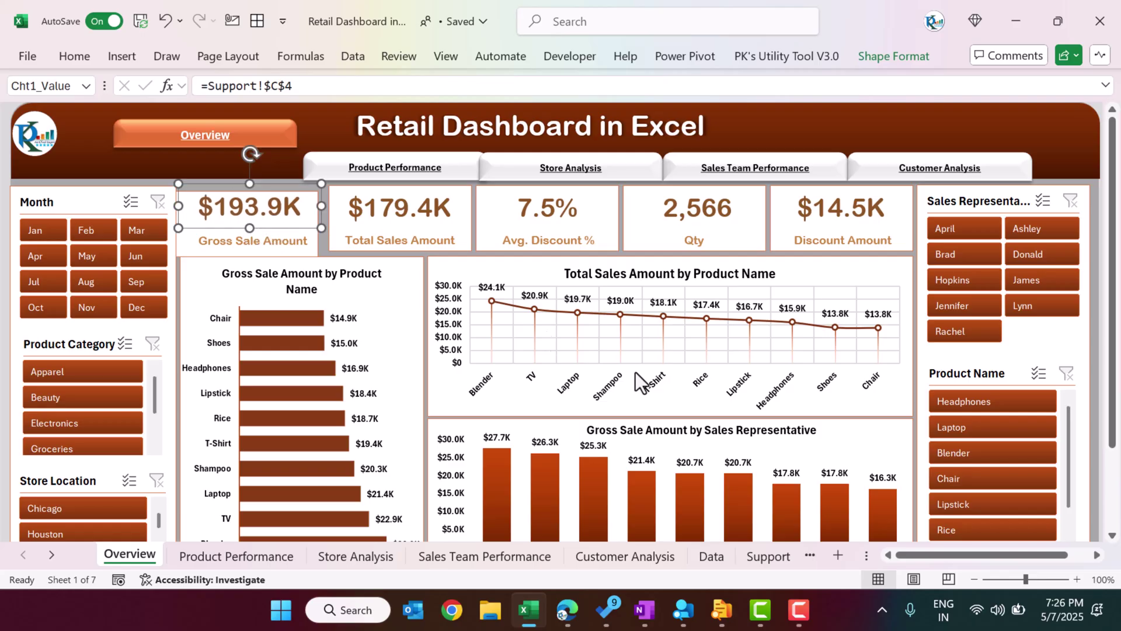
Look at the Gross Sale Amount label and value in cells C3:C4 of the Support sheet.
click(756, 552)
drag(97, 163, 122, 178)
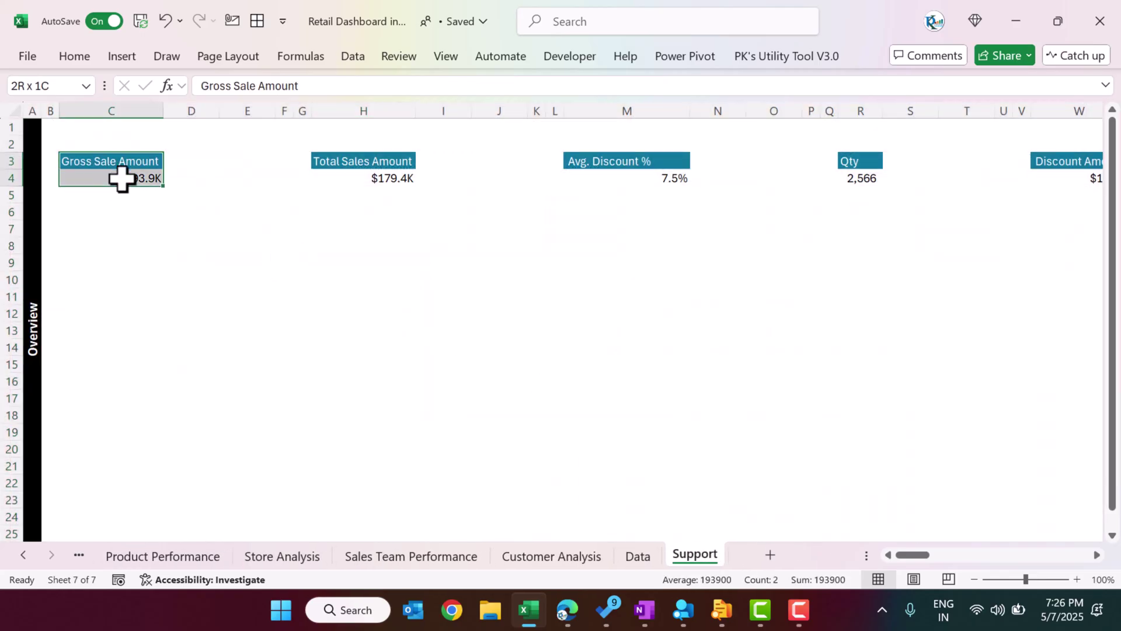
click(500, 332)
Add a new worksheet after Support and turn off its gridlines.
click(770, 555)
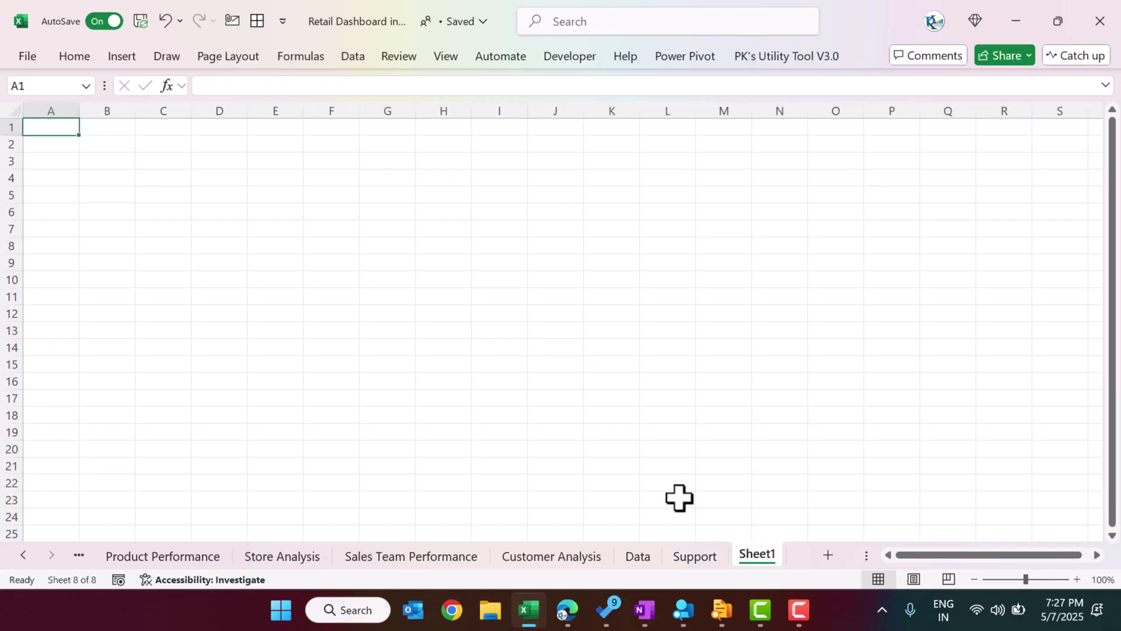
click(397, 298)
click(445, 56)
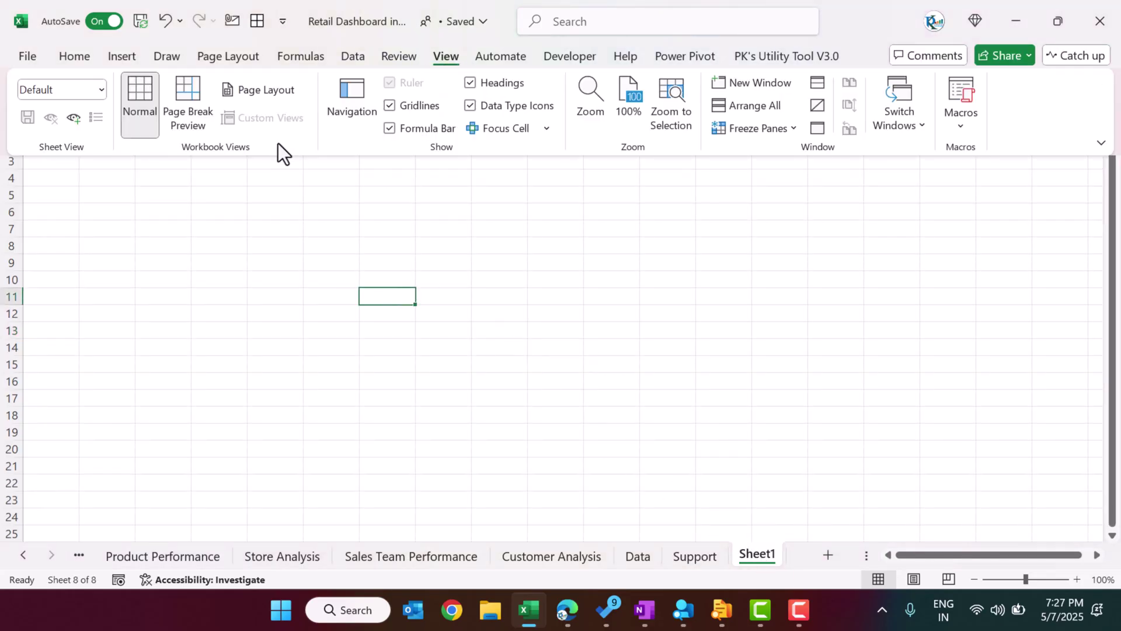
click(389, 106)
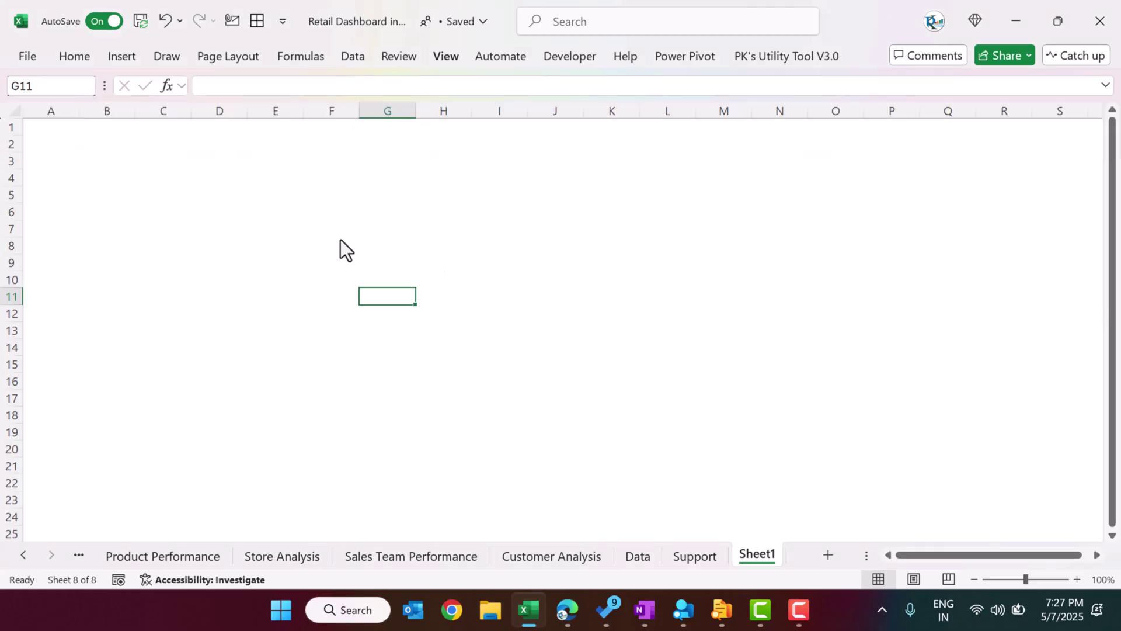
Fill the range A1:O25 on Sheet1 with gray as a dashboard background.
drag(35, 124, 850, 531)
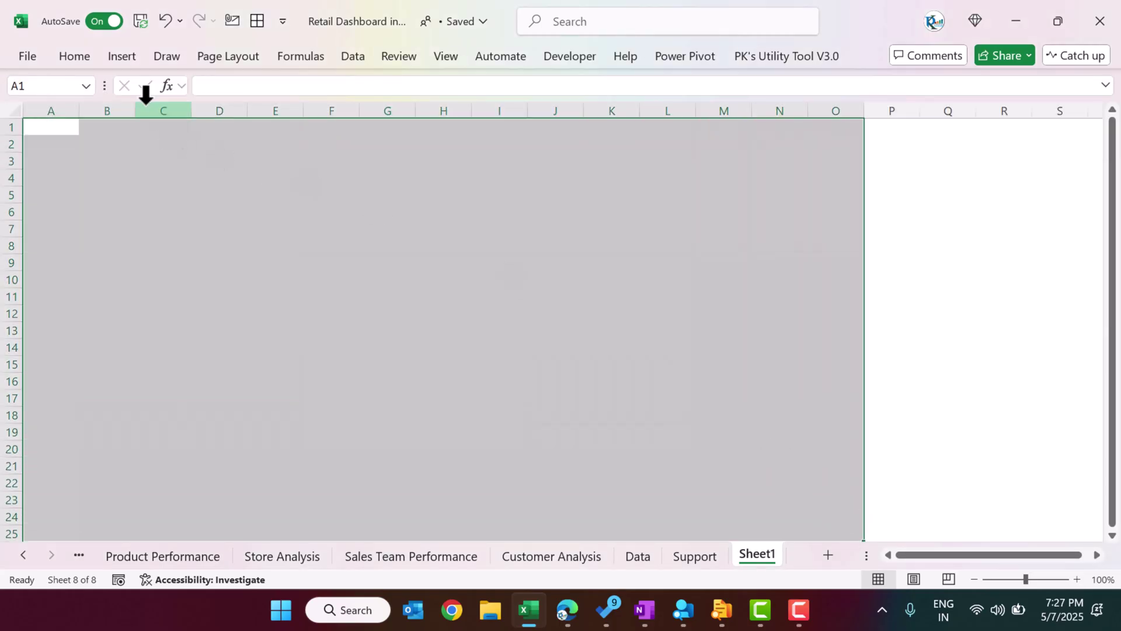
click(76, 58)
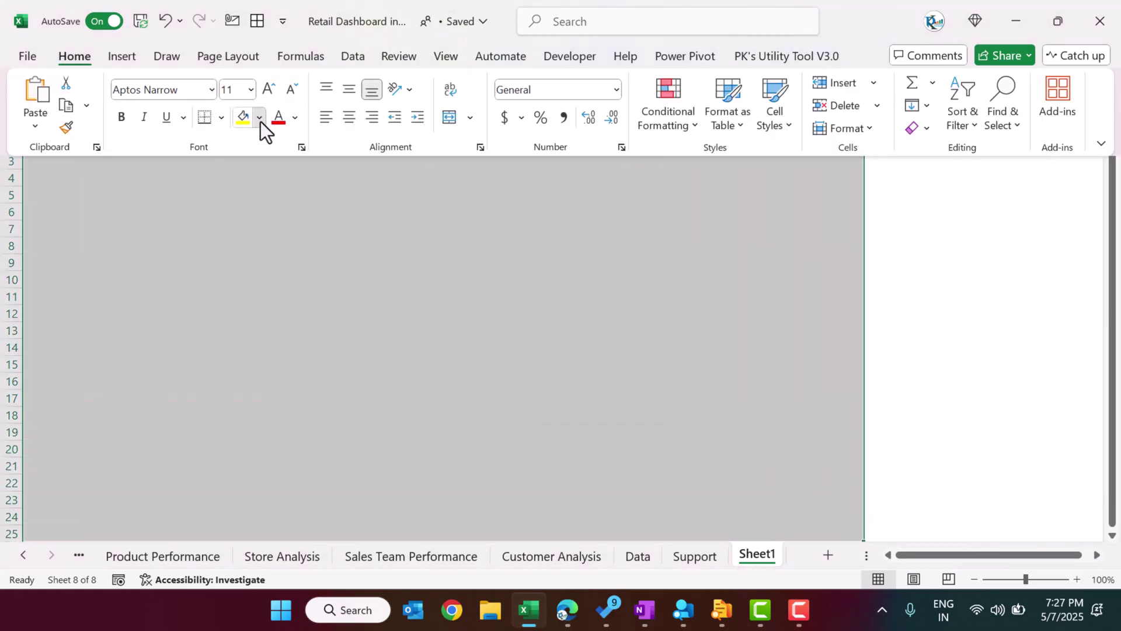
click(259, 118)
click(251, 278)
click(370, 207)
Draw a rectangle about 3.76 cm wide and 1.8 cm high on the gray area, spanning roughly columns C to E.
click(130, 58)
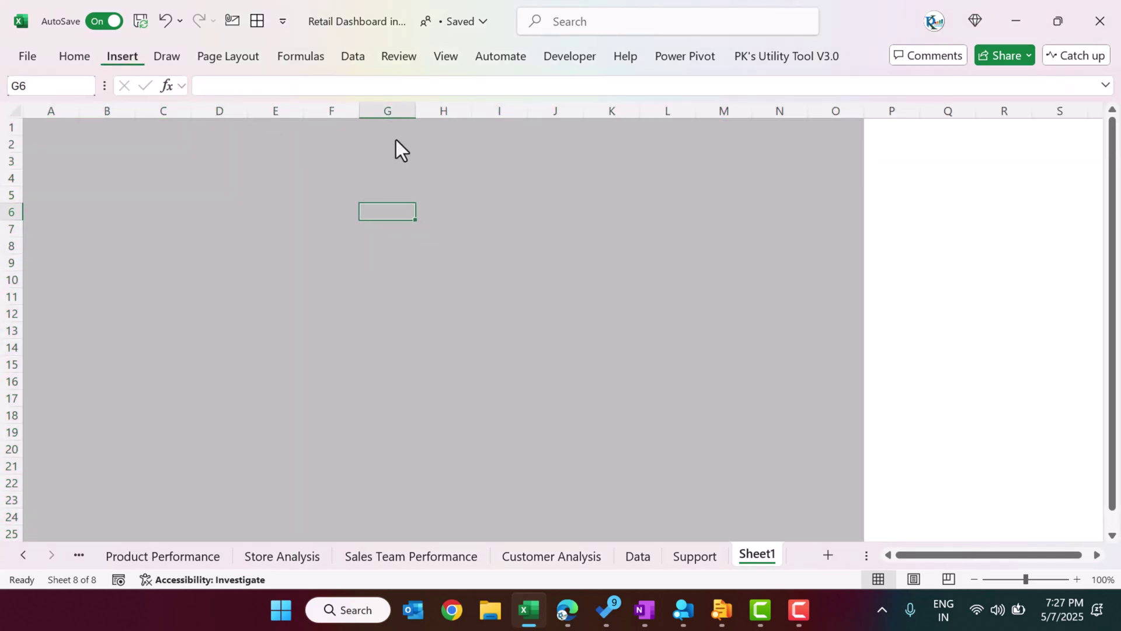
click(268, 125)
click(293, 211)
click(353, 261)
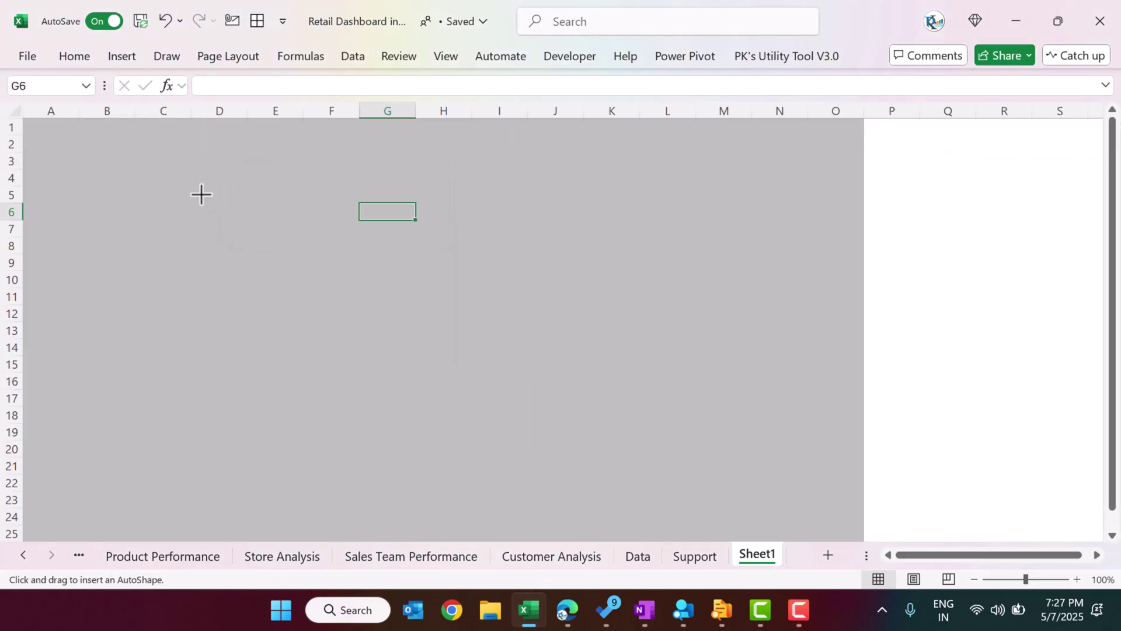
mouse_move(183, 175)
mouse_down()
mouse_move(303, 243)
mouse_move(308, 234)
mouse_up()
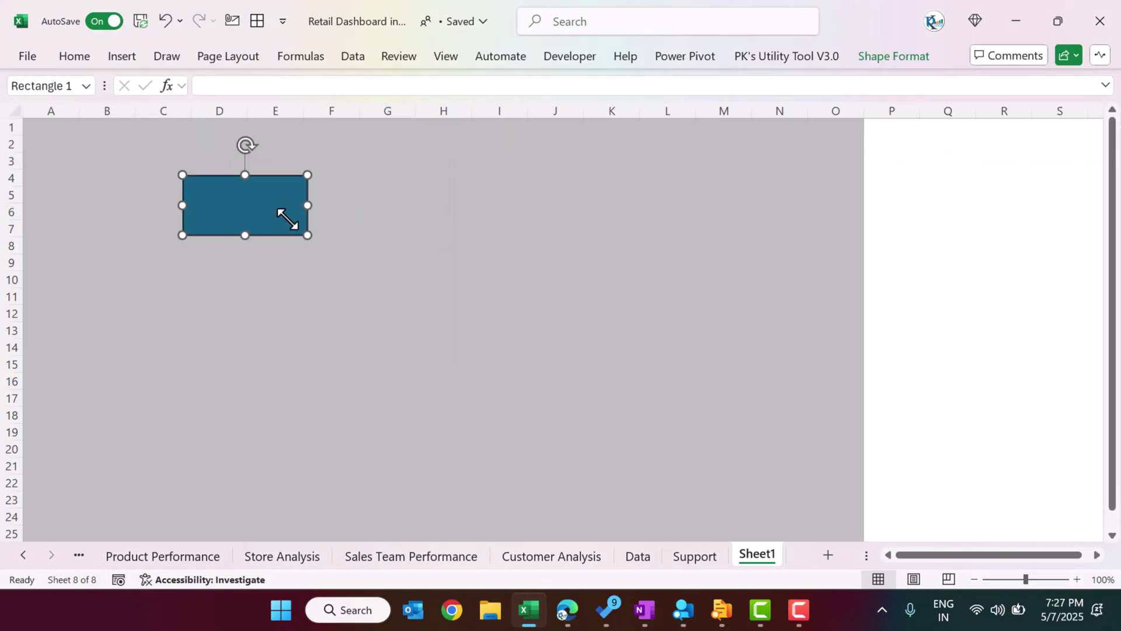
Give the rectangle a dark orange outline with a ½ pt weight.
click(903, 56)
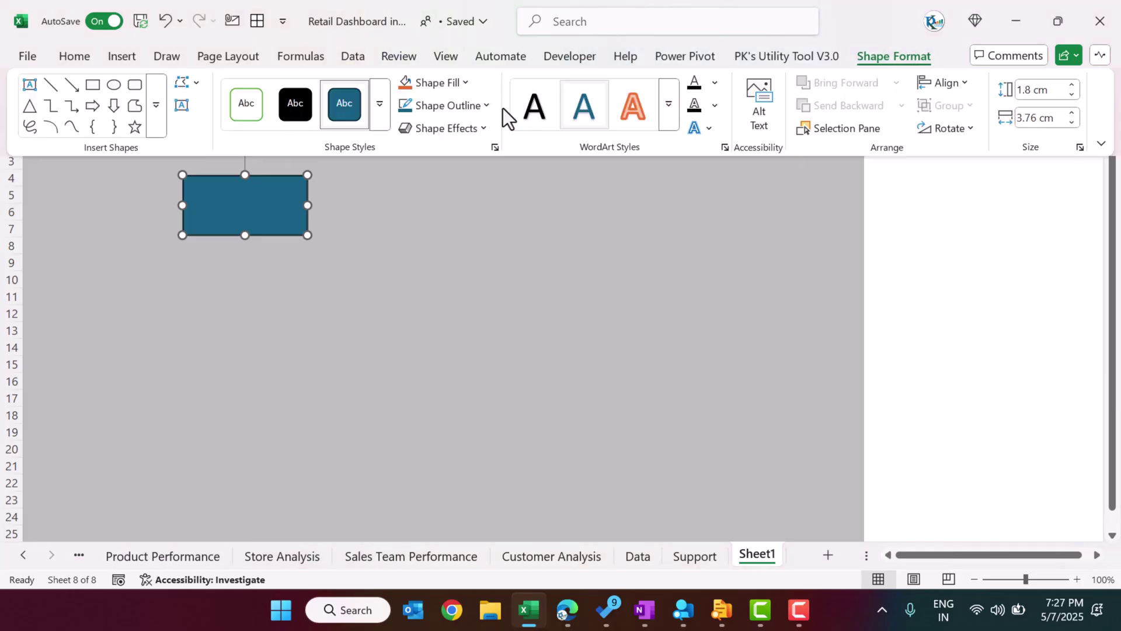
click(477, 110)
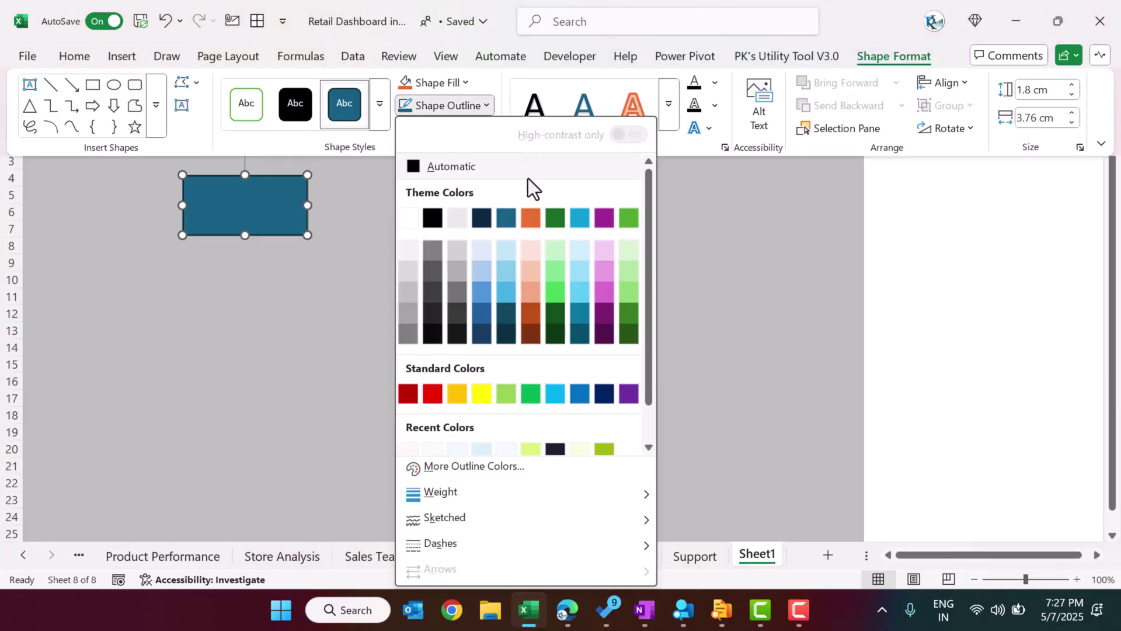
click(524, 306)
click(487, 108)
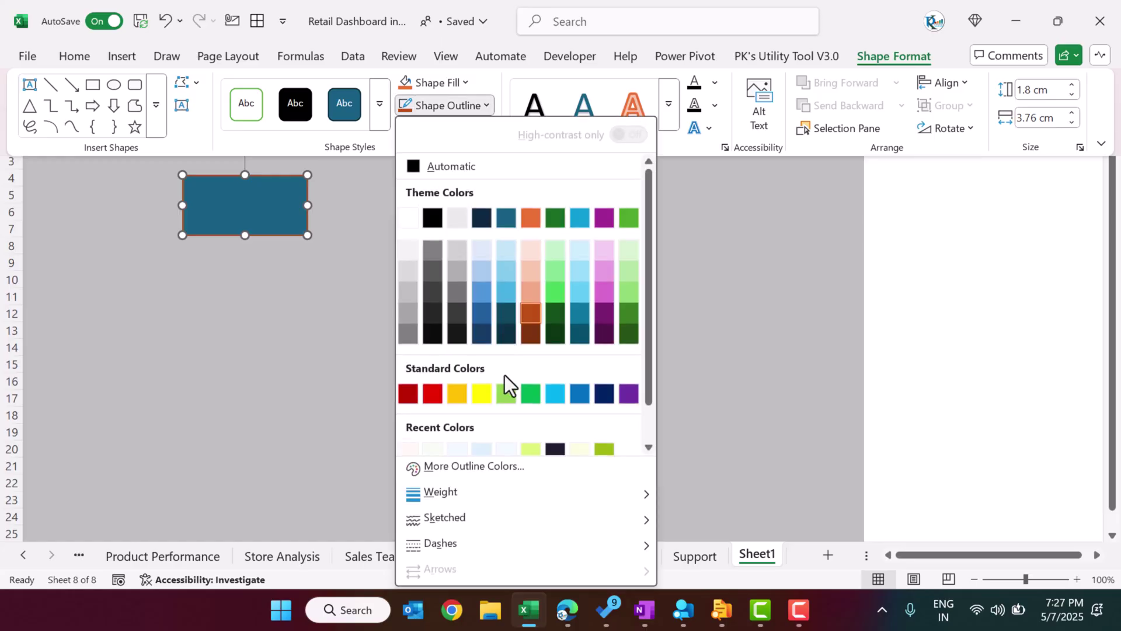
mouse_move(510, 496)
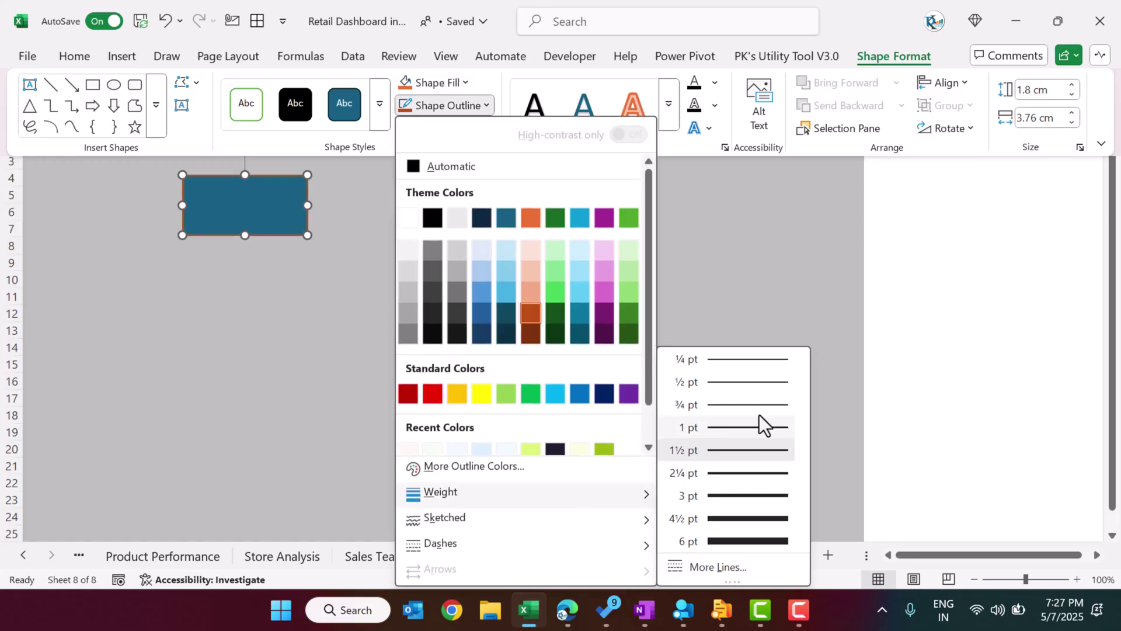
click(739, 381)
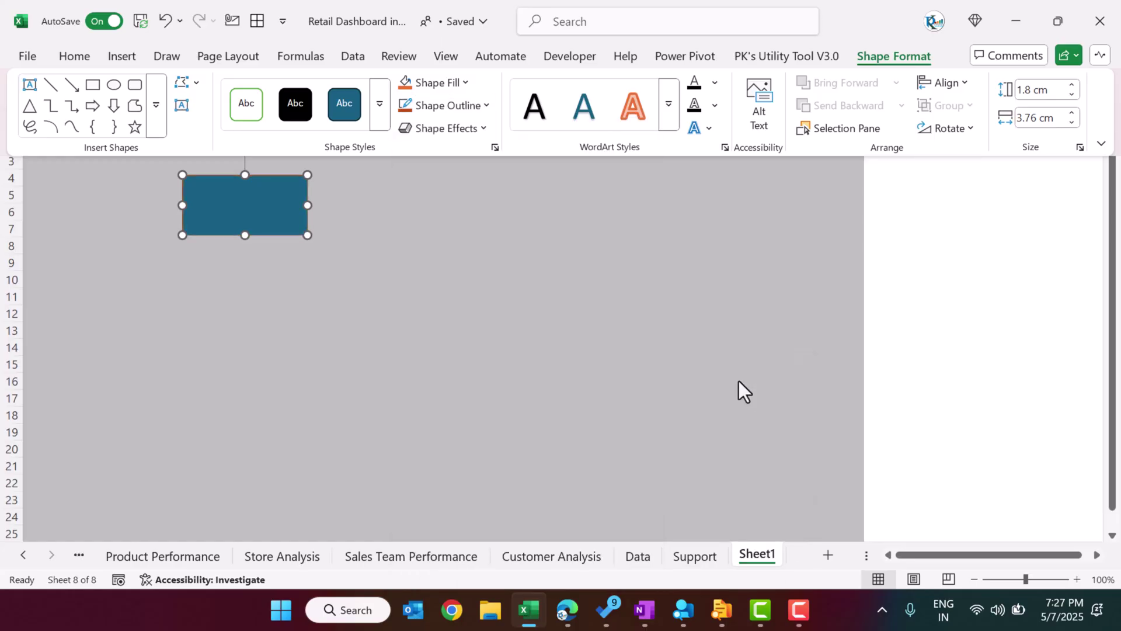
Fill the rectangle with white and move it slightly up and left, to about rows 3 to 7.
click(454, 86)
click(409, 199)
key(ctrl+F1)
click(424, 183)
drag(282, 205, 216, 200)
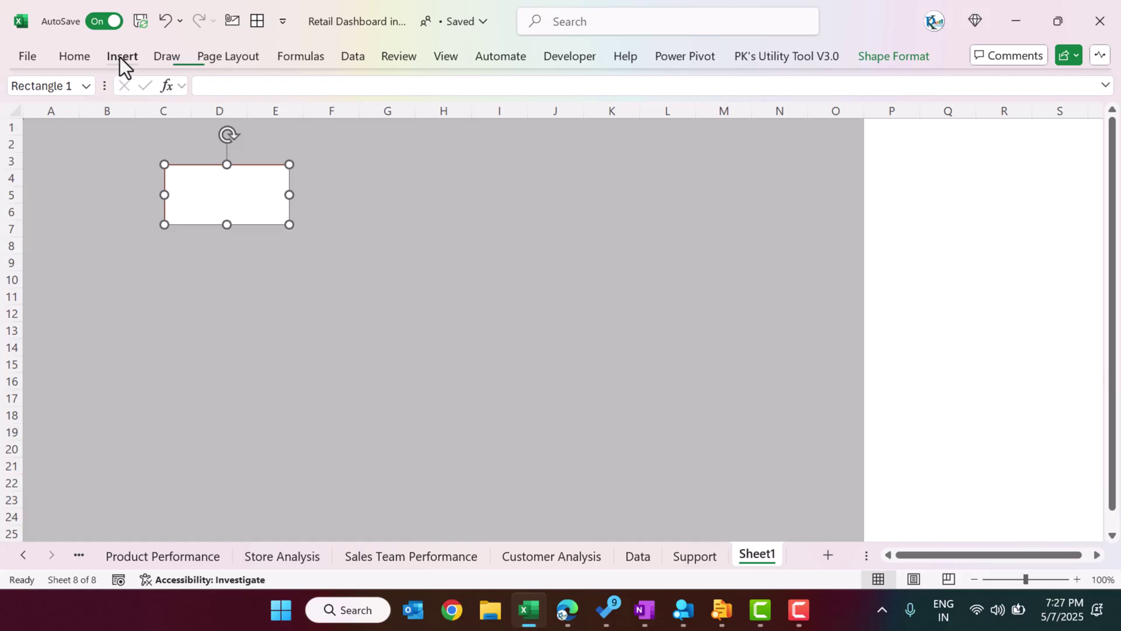
Add a text box across the lower part of the white rectangle, around row 6.
click(122, 57)
click(997, 131)
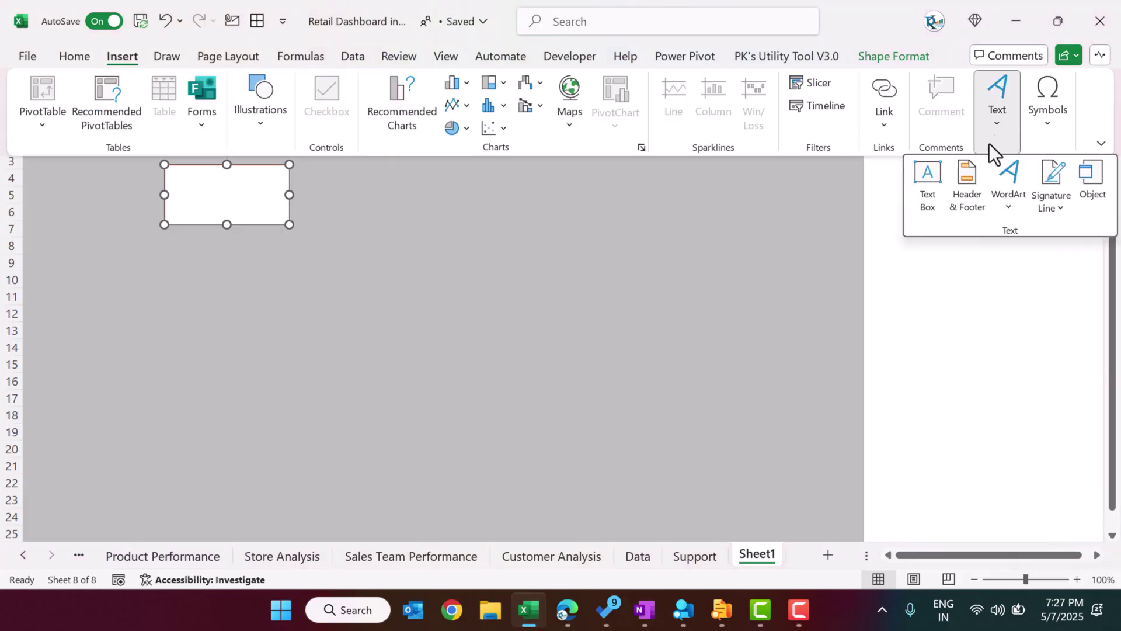
click(929, 195)
drag(173, 208, 226, 201)
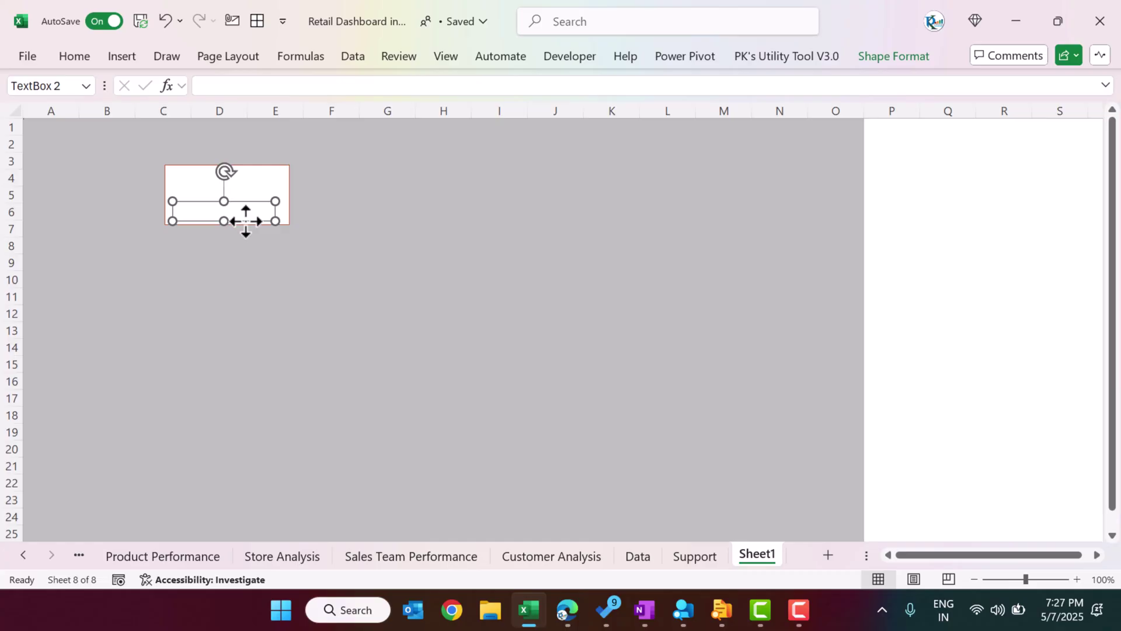
Link the lower text box to the Gross Sale Amount heading with =Support!C3.
click(234, 91)
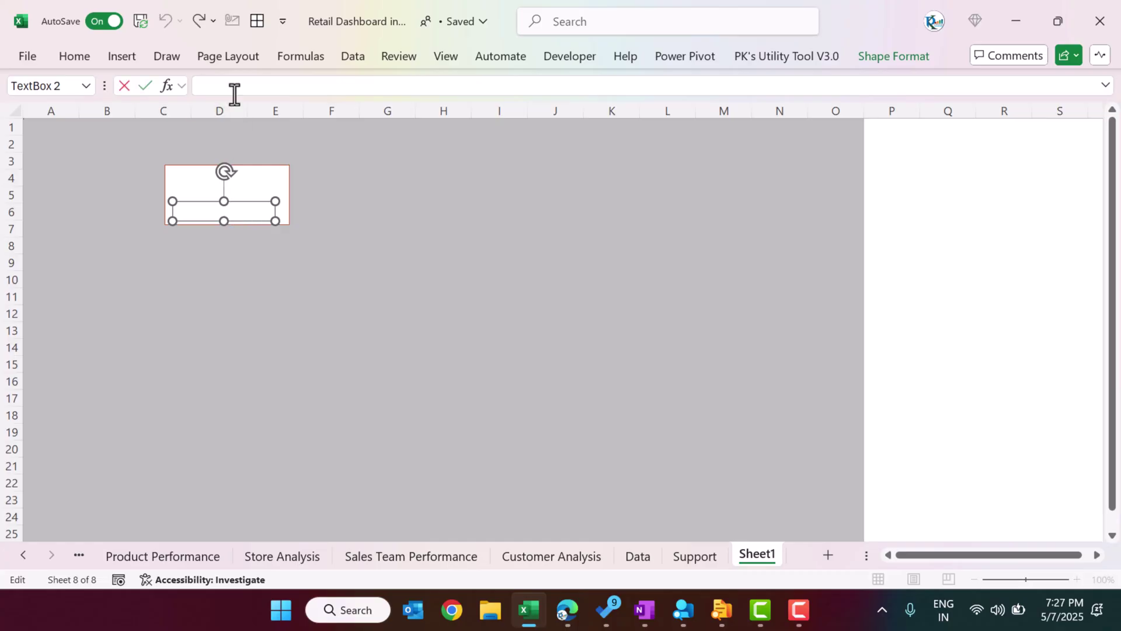
text(=)
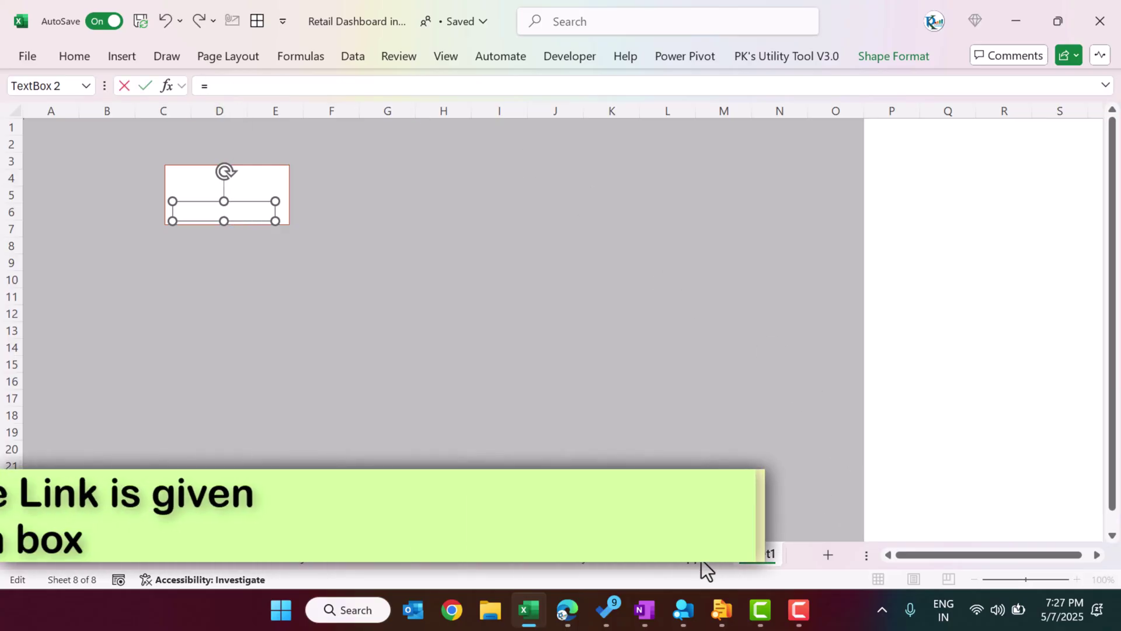
click(698, 558)
click(115, 161)
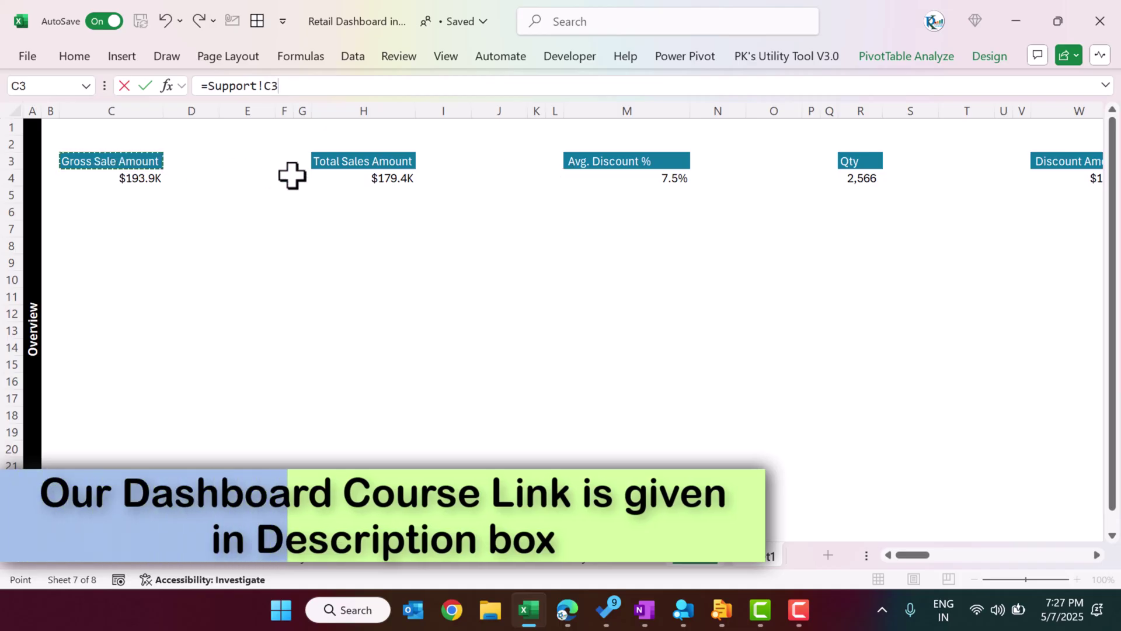
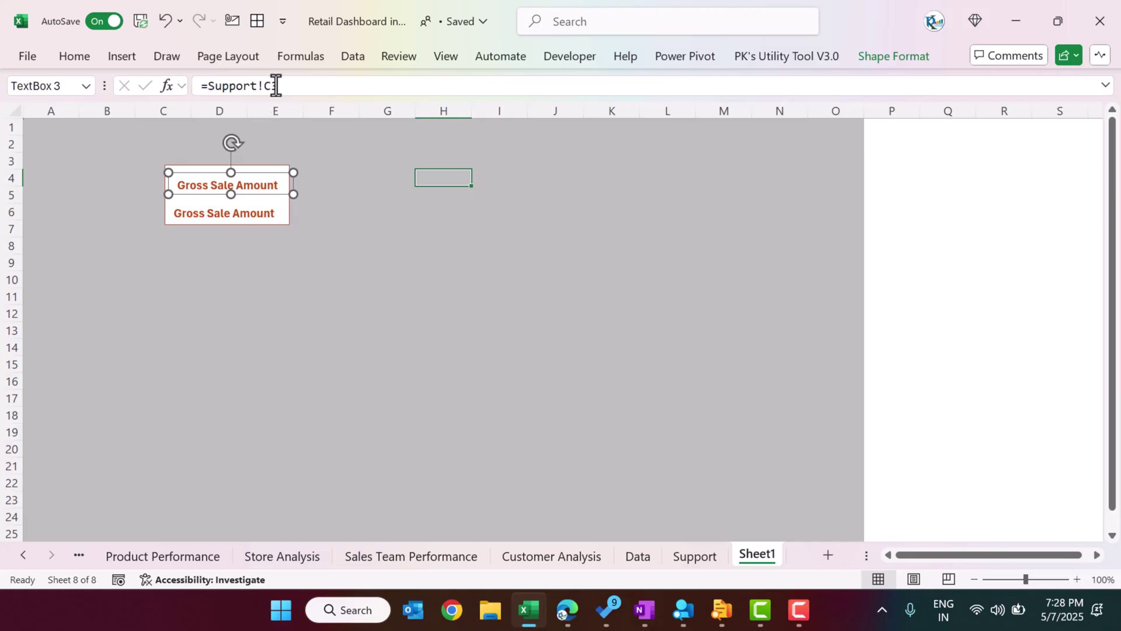
Relink the card's upper text box to the gross sale value with =Support!C4.
drag(287, 86, 208, 86)
key(BackSpace)
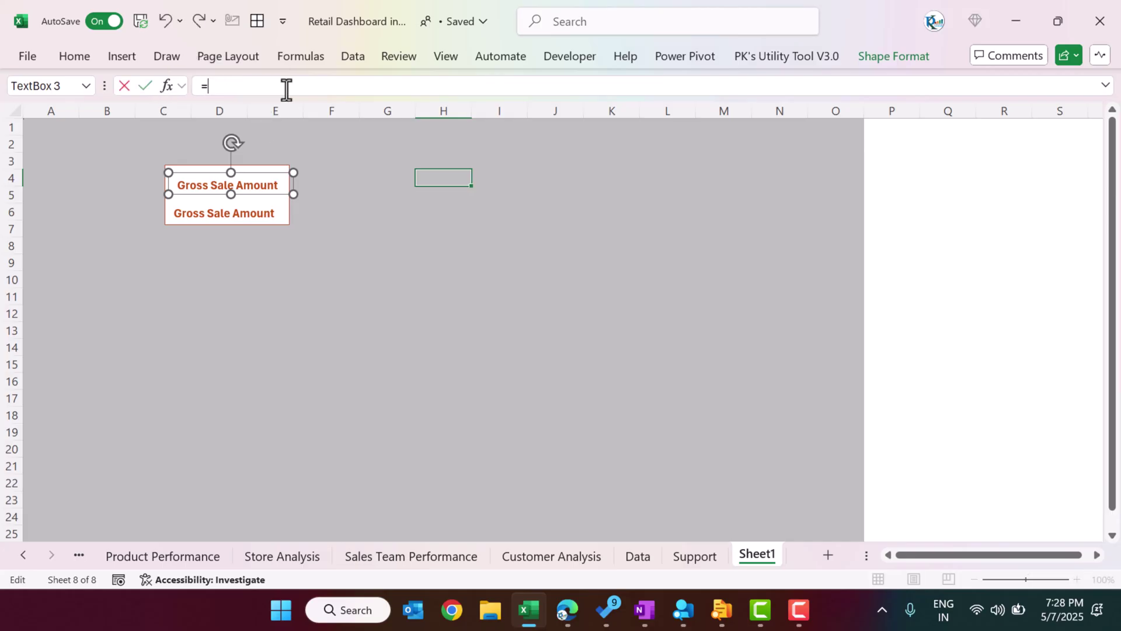
click(698, 556)
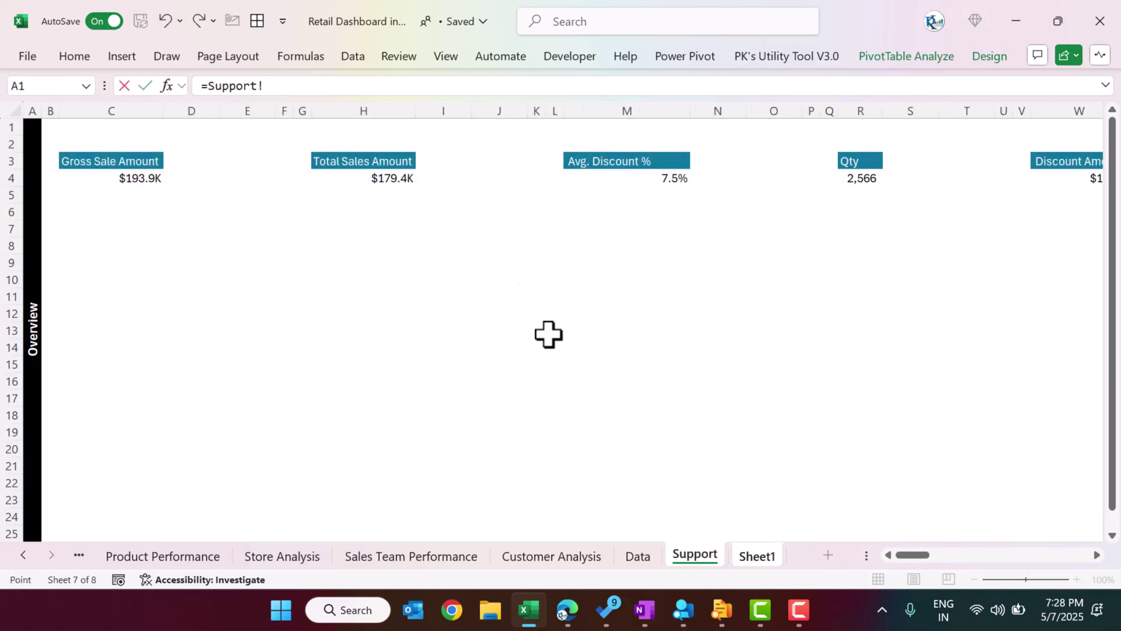
click(132, 175)
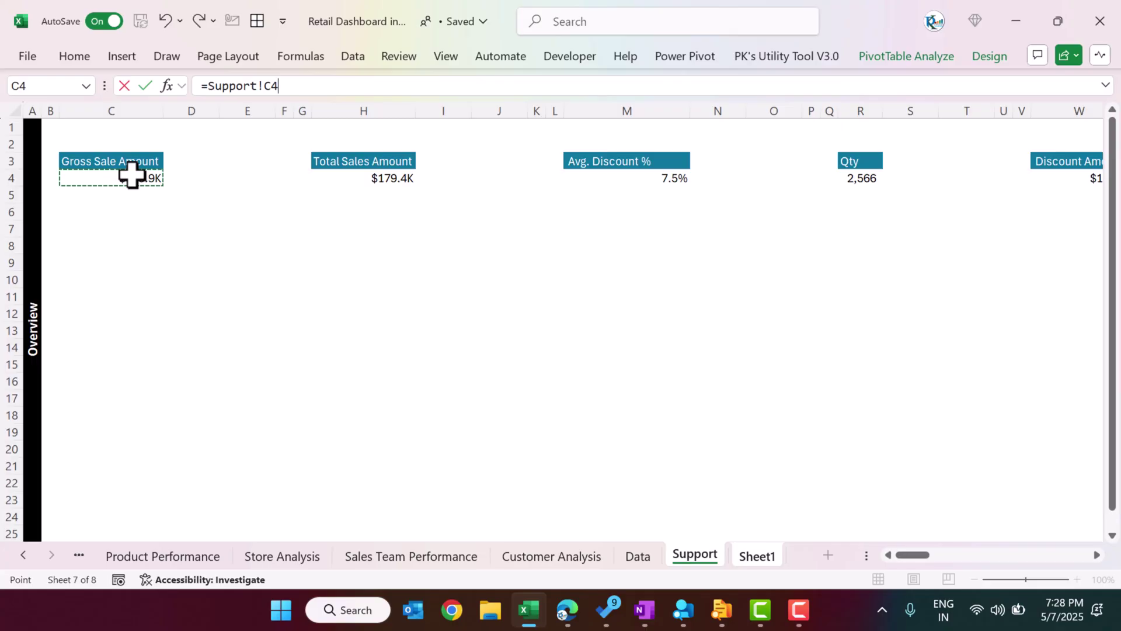
key(Return)
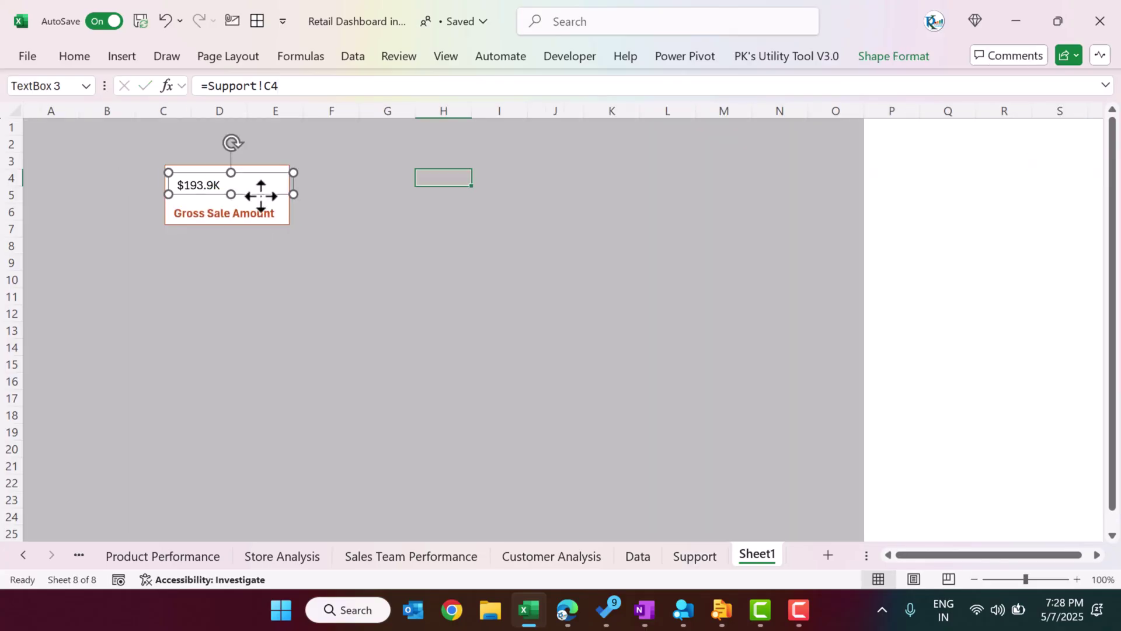
Center the upper text box's value horizontally and vertically and increase its font size to 18.
click(71, 58)
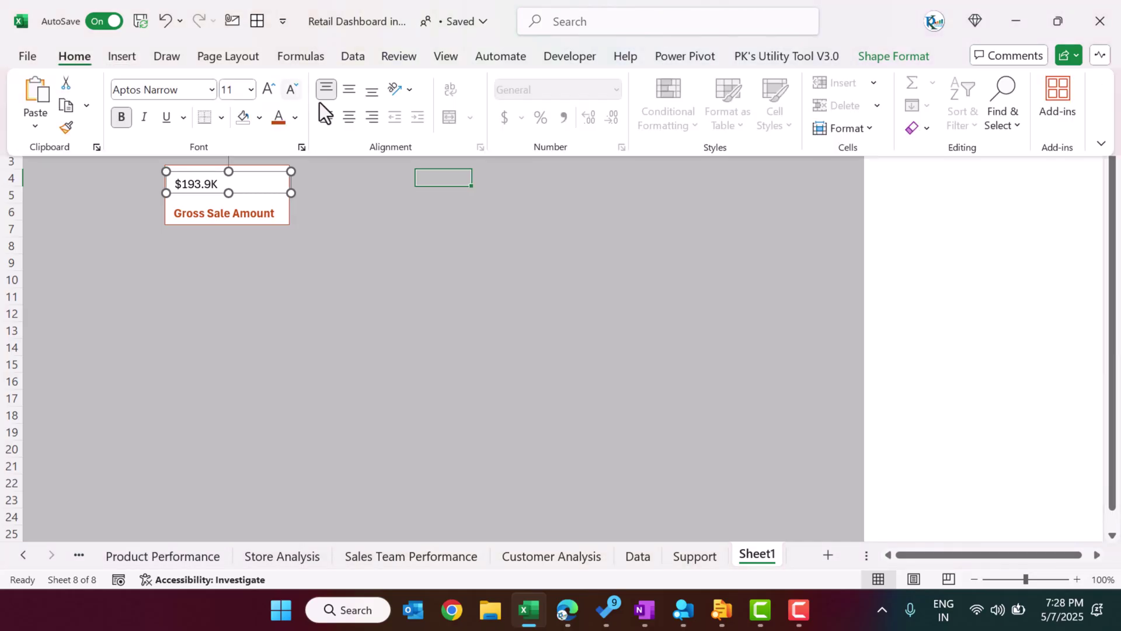
click(350, 117)
click(349, 89)
click(268, 89)
click(269, 89)
click(269, 90)
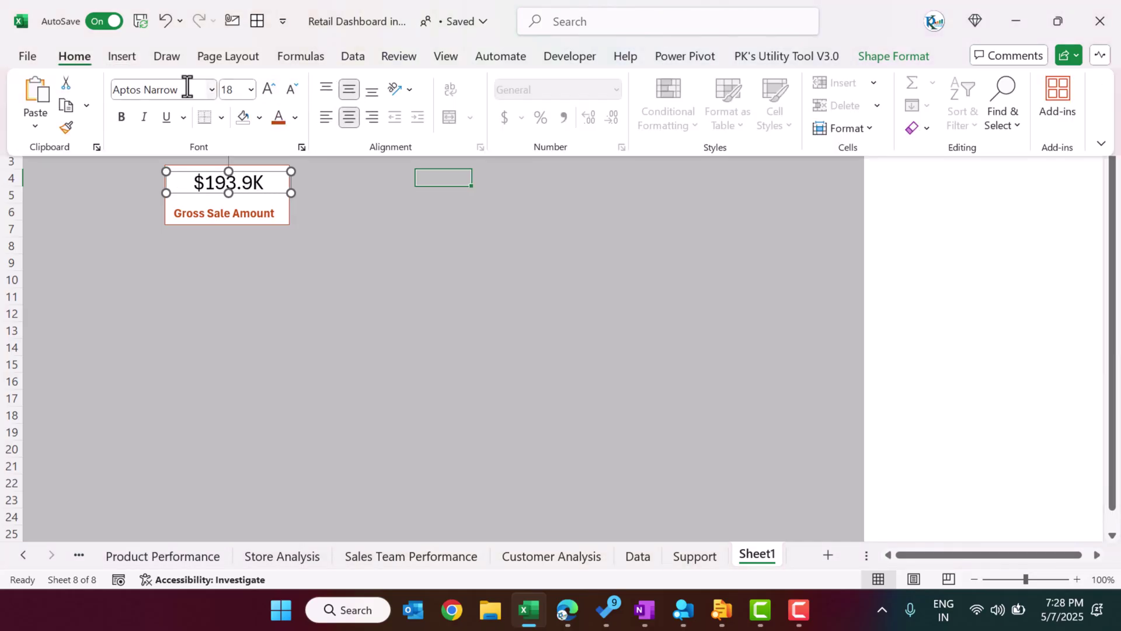
Set the card value's font to Arial Rounded MT Bold and color it dark orange.
click(190, 88)
text(A)
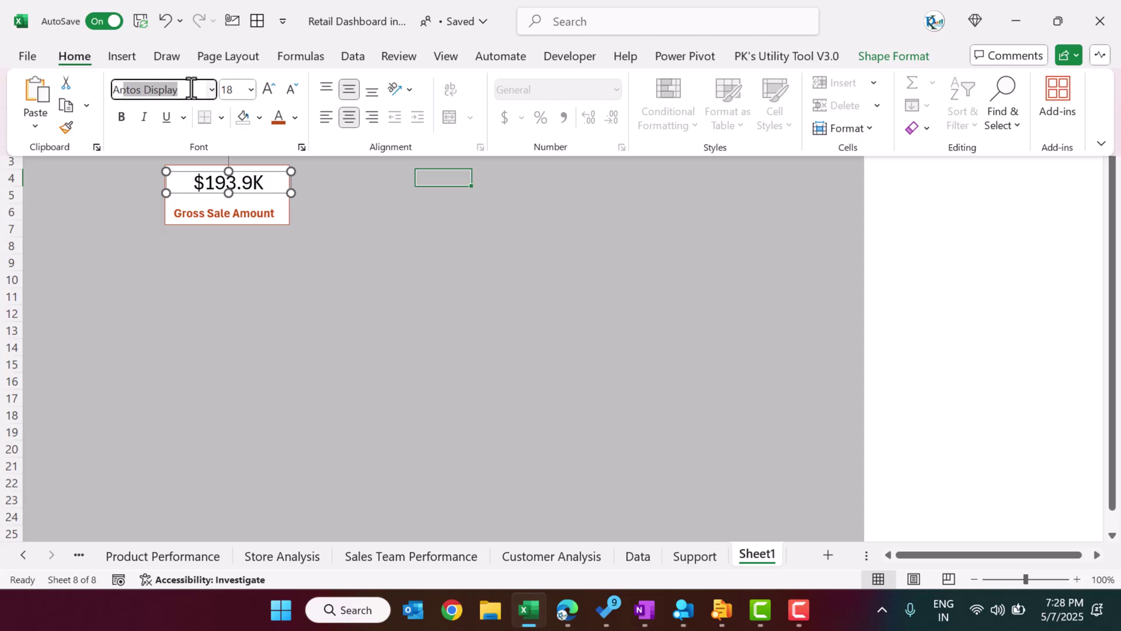
text(rial Rounded MT B)
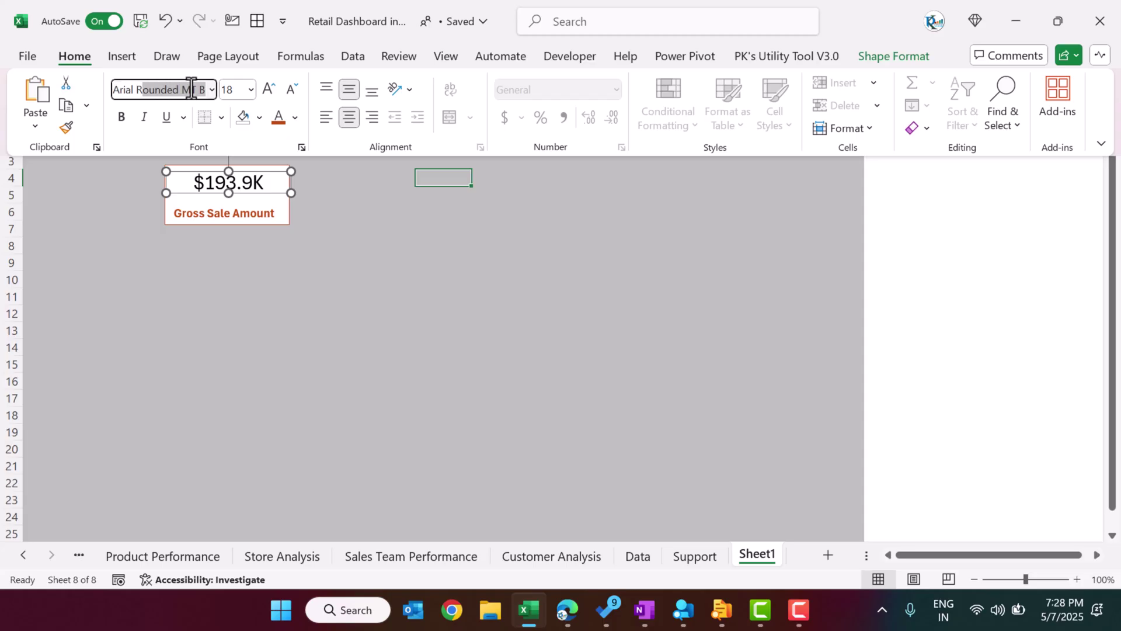
key(Return)
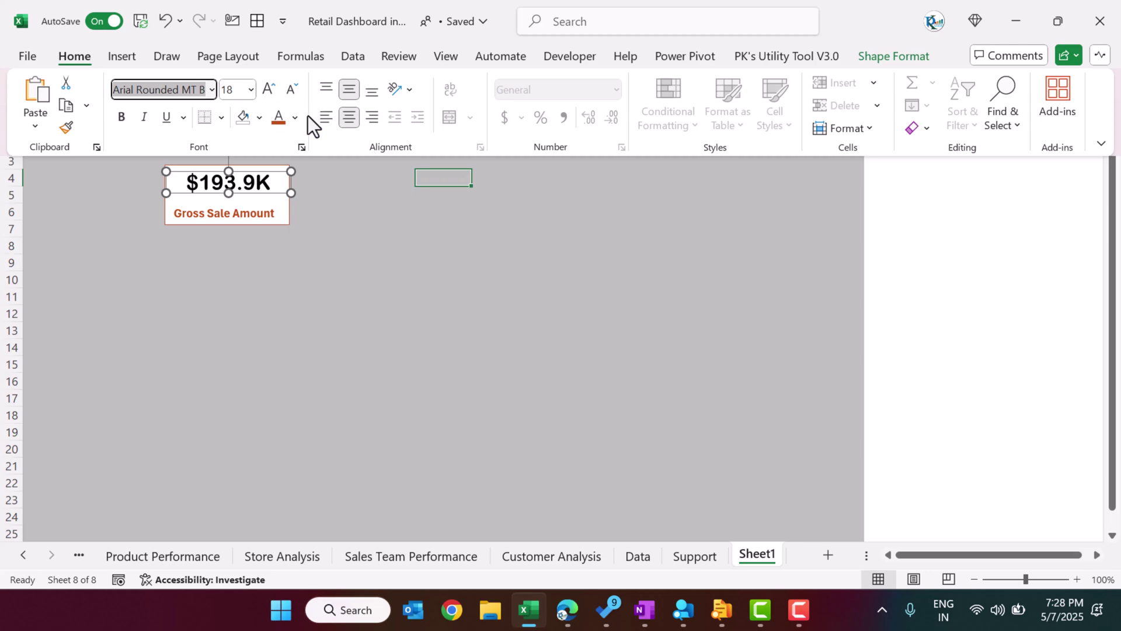
click(279, 116)
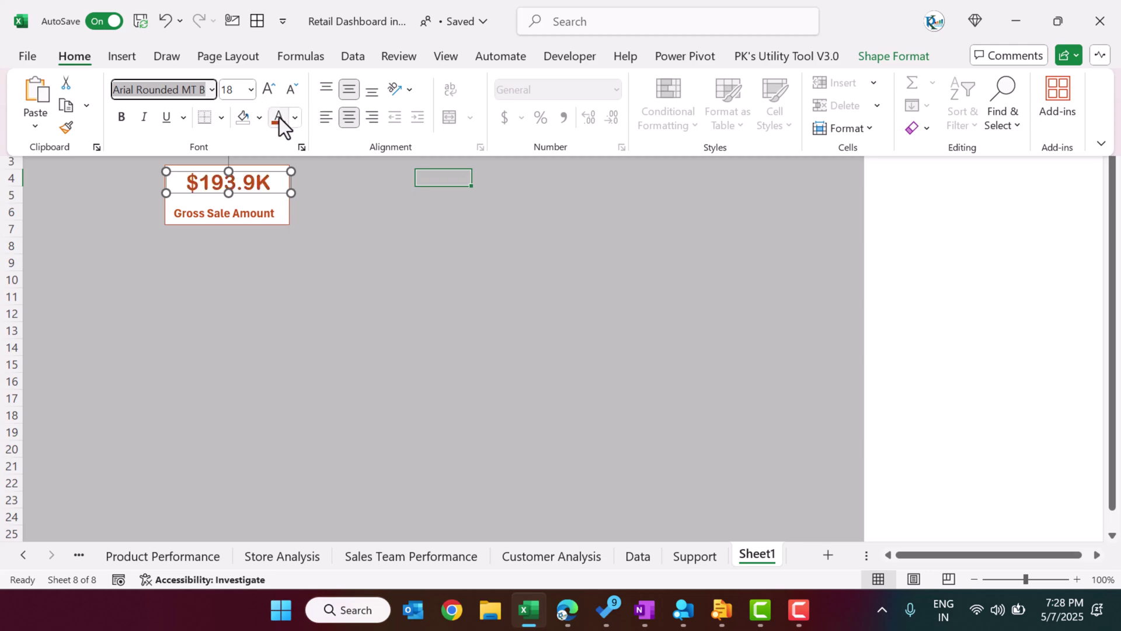
Stretch the value text box slightly downward toward the Gross Sale Amount label and deselect it.
click(230, 194)
drag(228, 195, 228, 205)
click(432, 199)
click(448, 227)
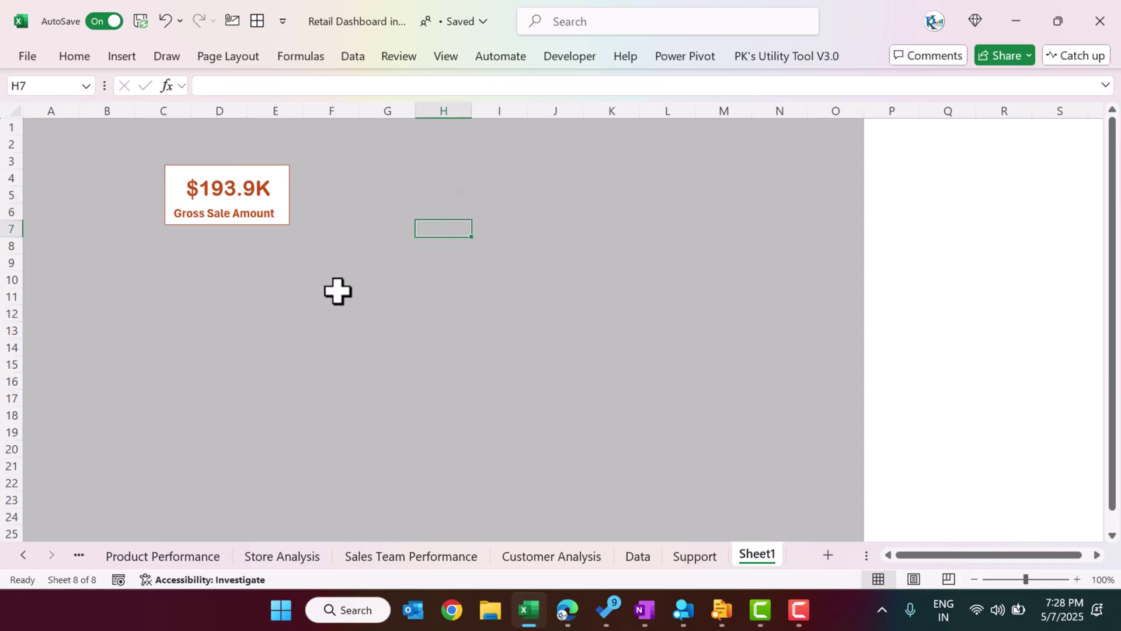
Check the card's source value in cell C4 of the Support sheet, returning to Sheet1.
click(693, 555)
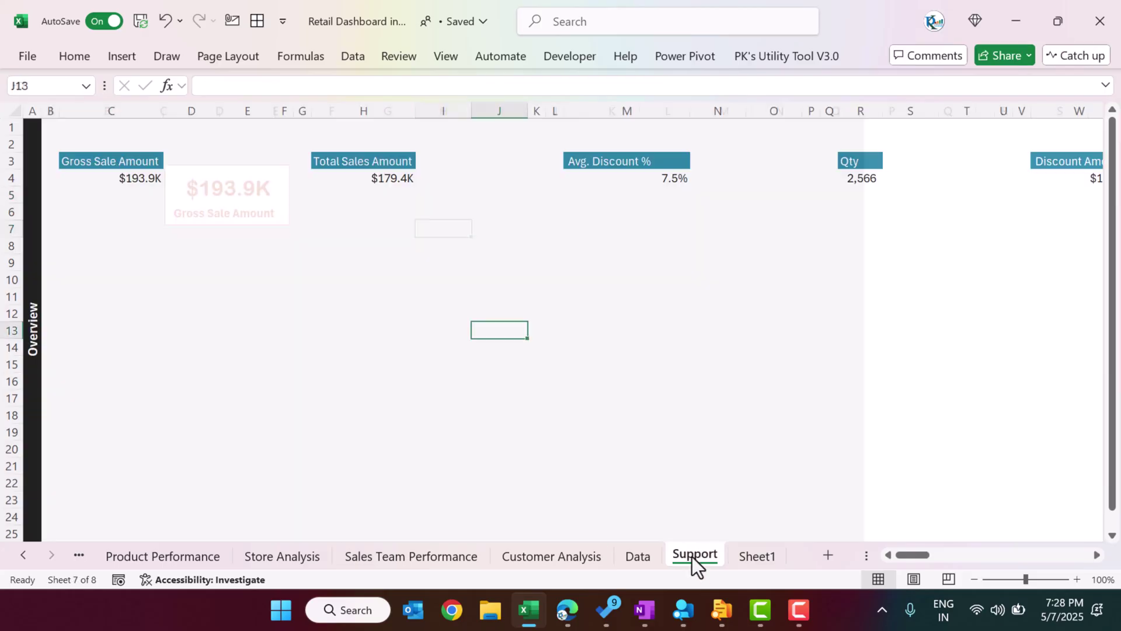
click(158, 175)
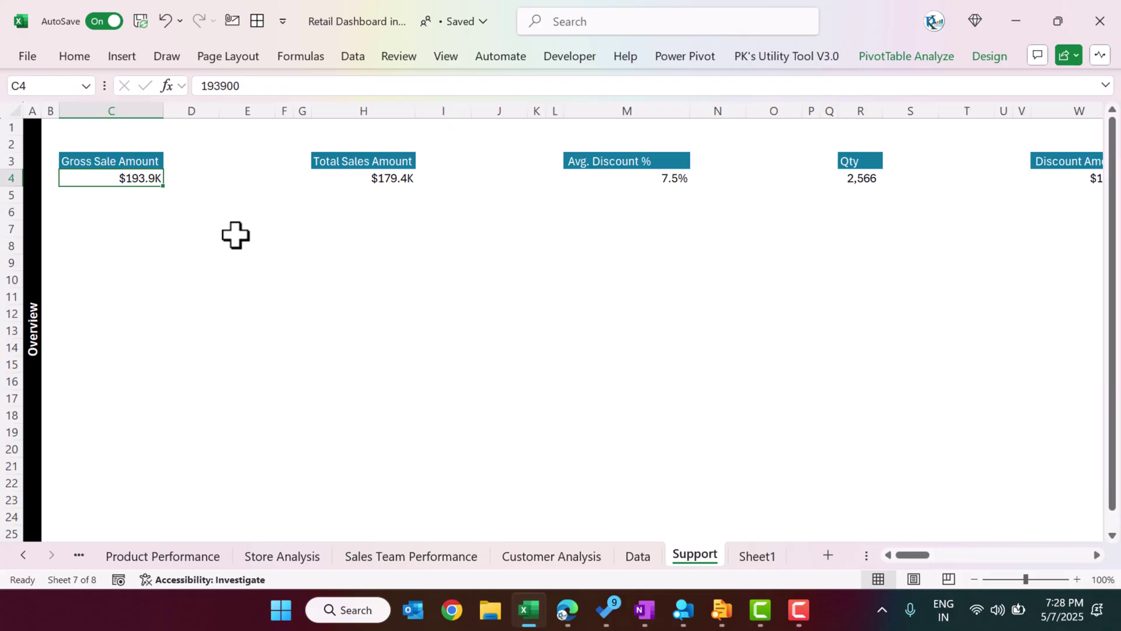
click(757, 556)
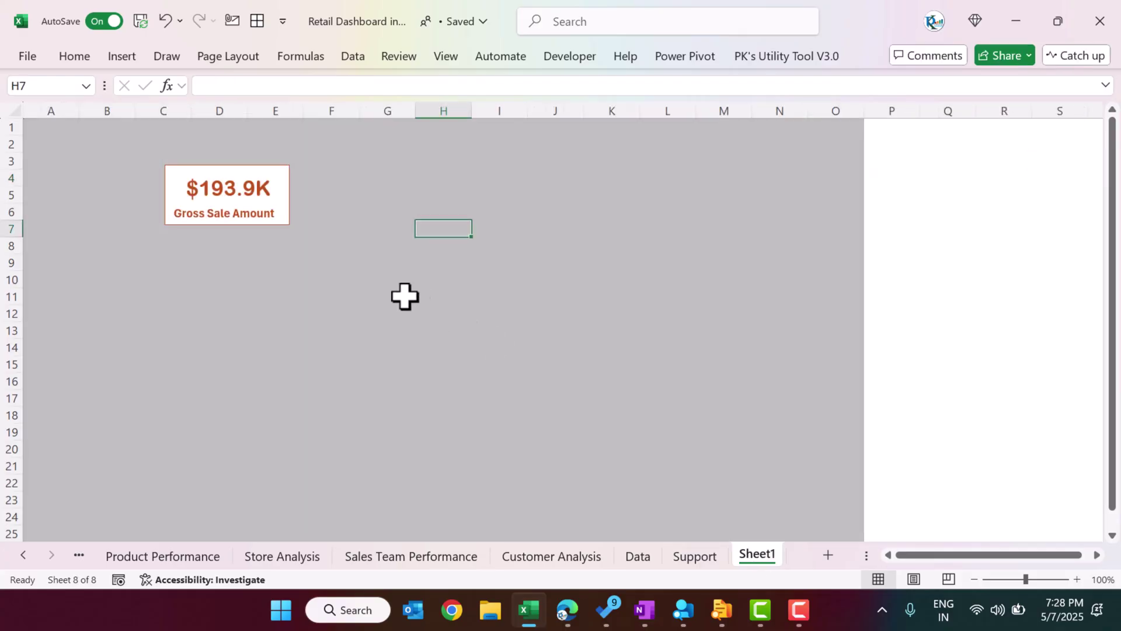
Filter the Customer Analysis month slicer to Jan and compare the Sheet1 card with its source on the Support sheet.
click(575, 556)
click(46, 231)
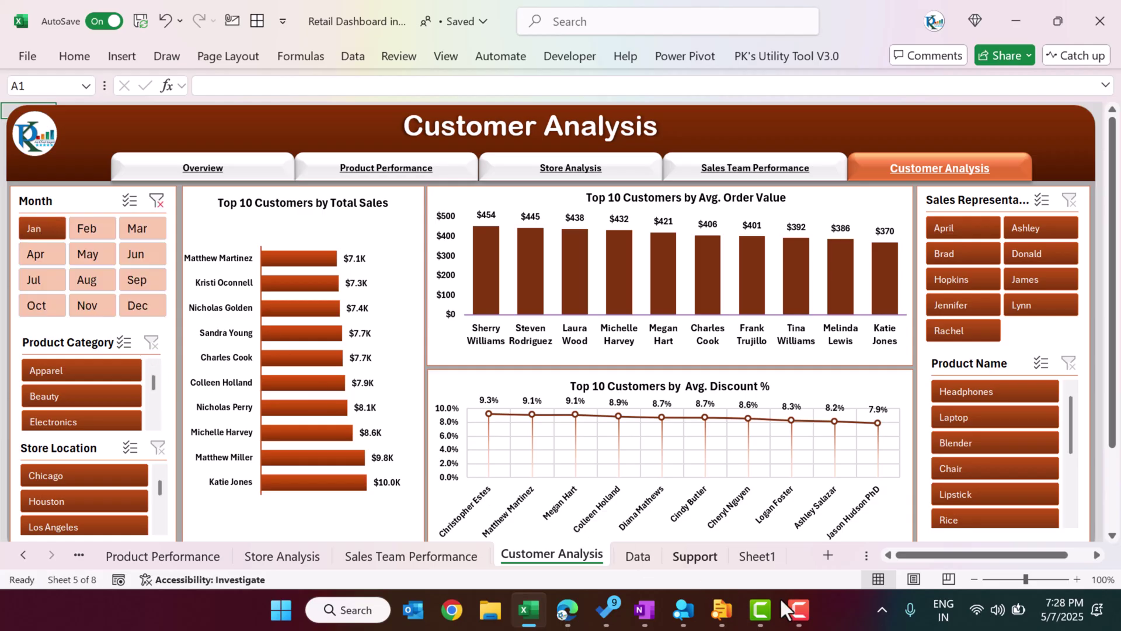
click(753, 557)
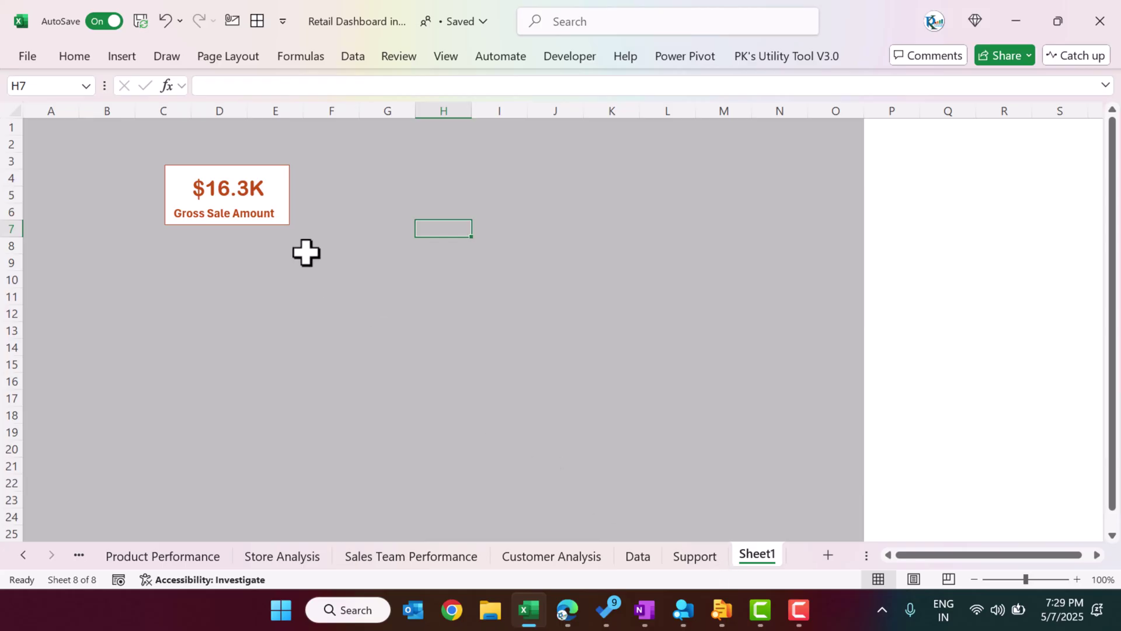
click(693, 562)
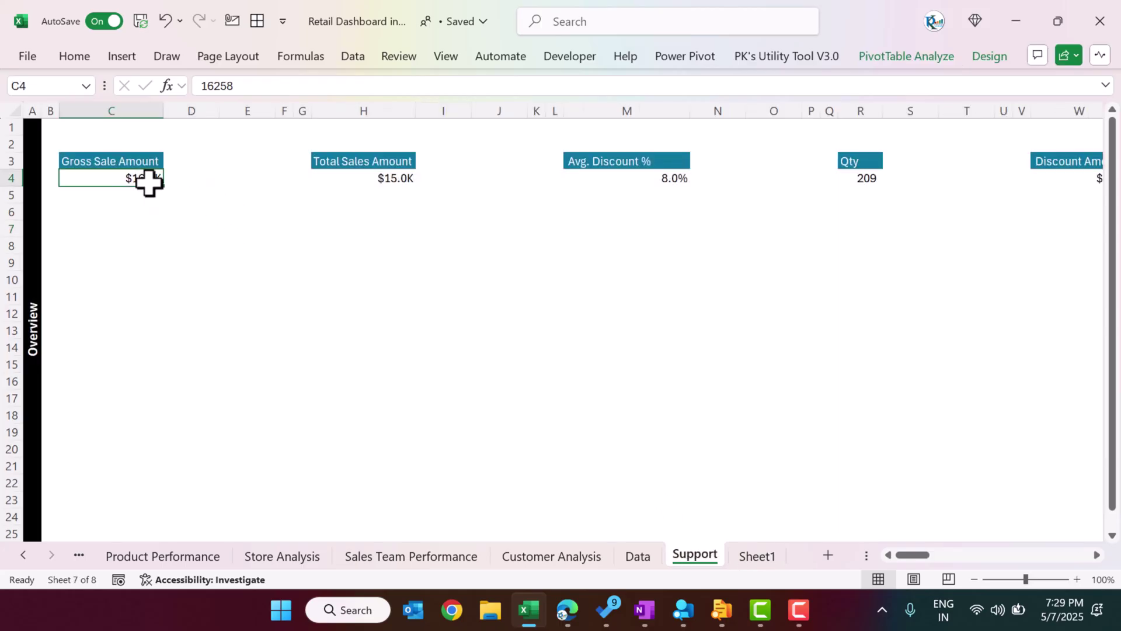
click(765, 556)
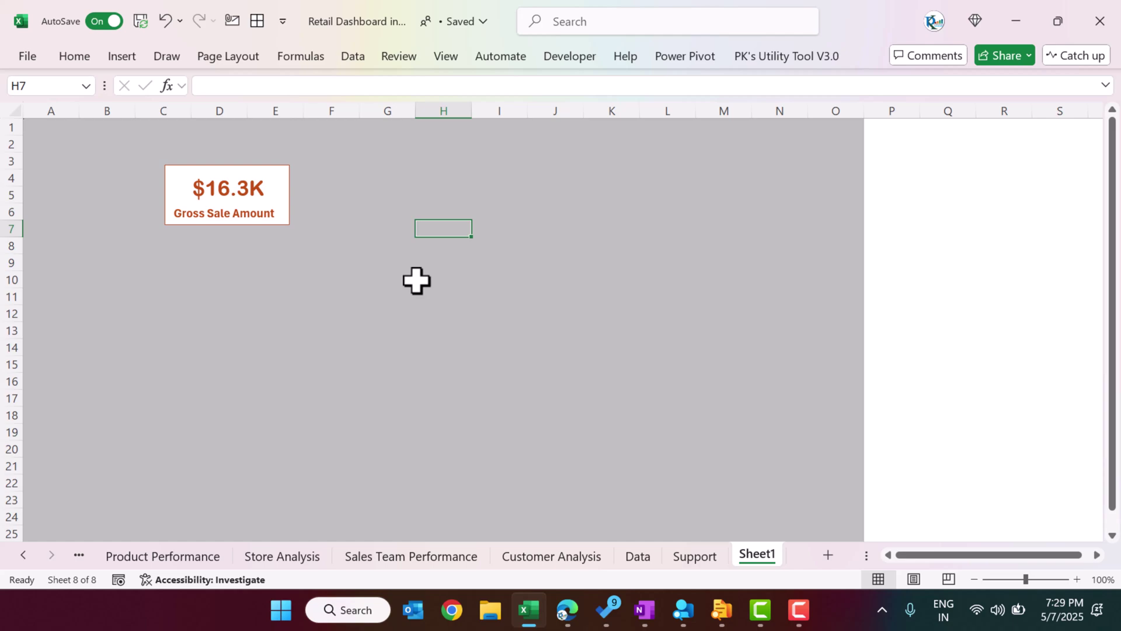
Duplicate the card's rectangle, place the copy below the card, and enlarge it to roughly columns C to H, rows 7 to 18.
click(166, 166)
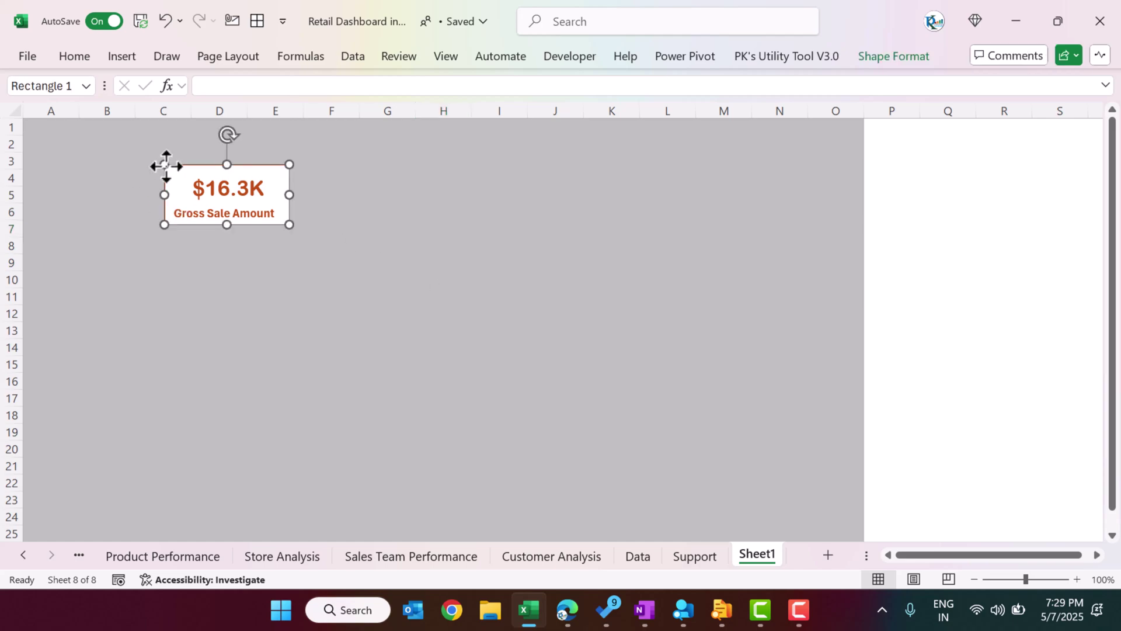
key(ctrl+d)
drag(233, 195, 217, 270)
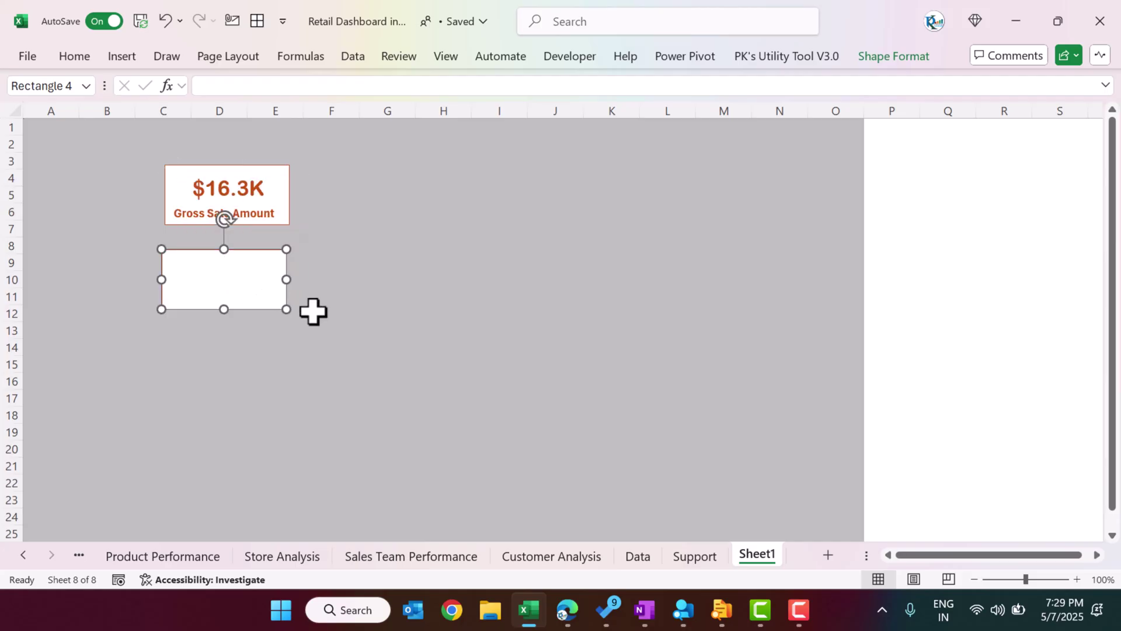
drag(285, 308, 456, 428)
drag(391, 368, 352, 326)
click(540, 330)
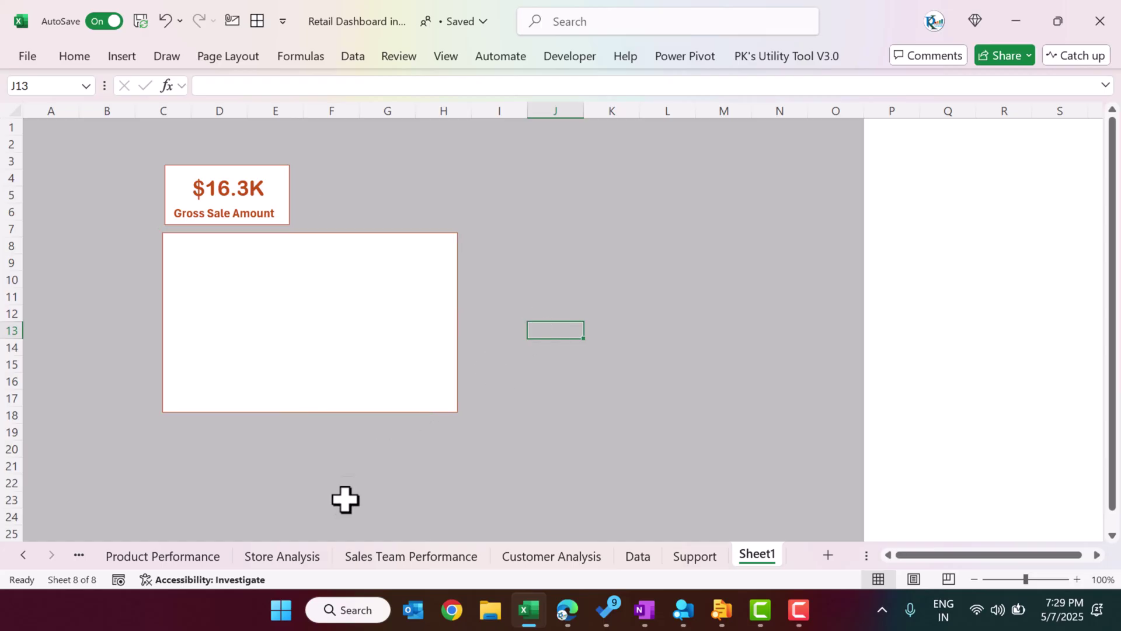
Insert a 3-D clustered column chart from the Support sheet's Product Name by Total Sales Amount pivot table and shift it left.
click(692, 559)
drag(912, 555, 957, 554)
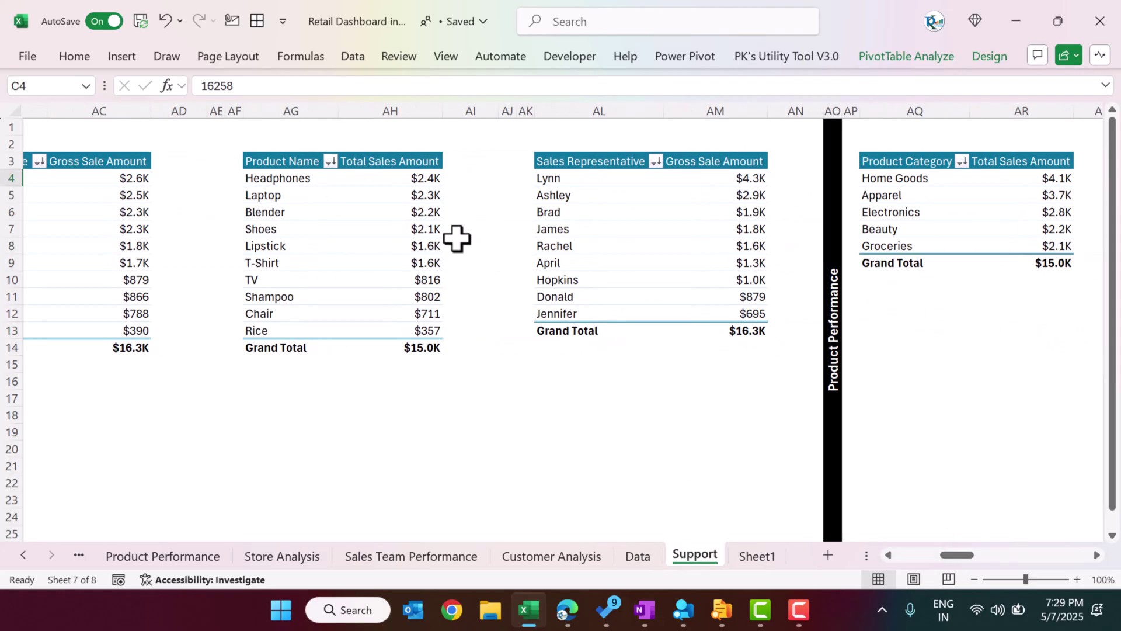
click(419, 197)
click(124, 57)
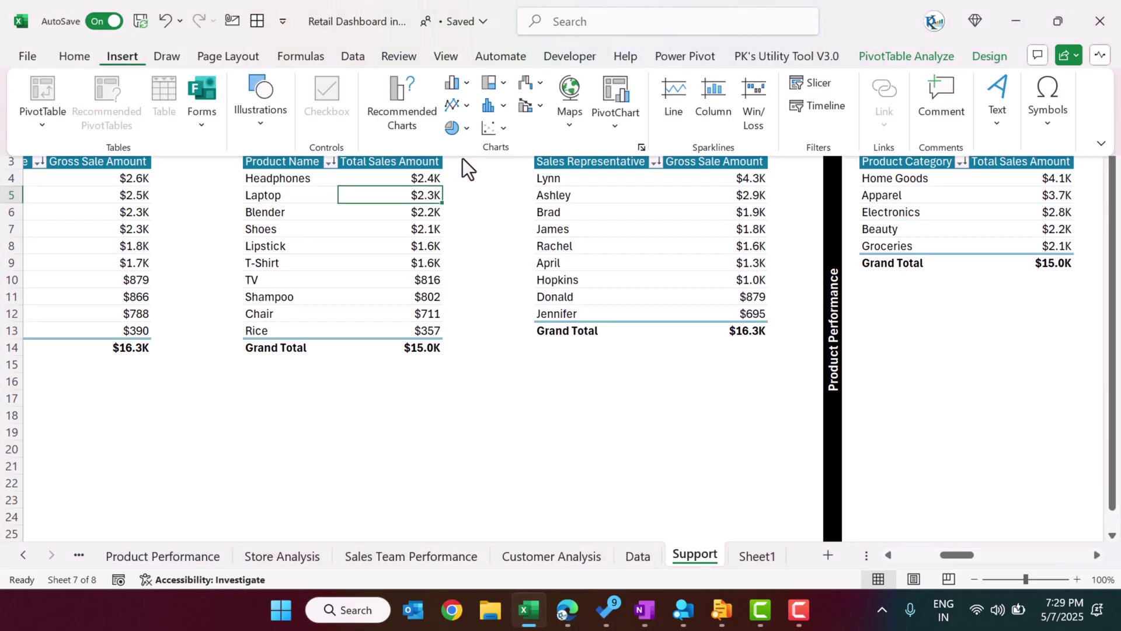
click(467, 82)
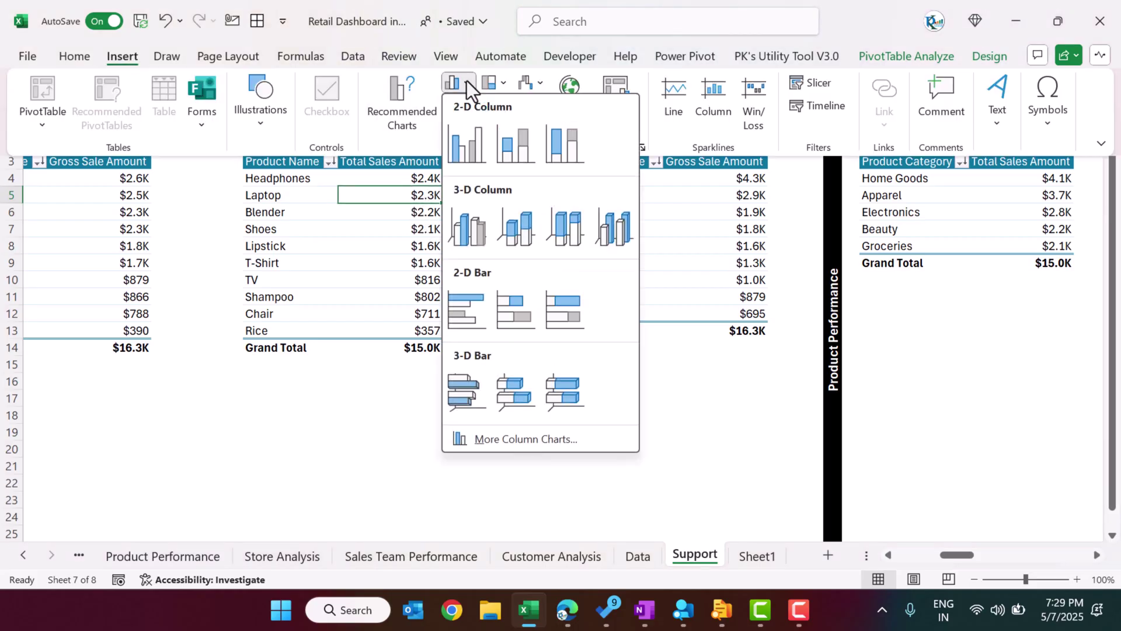
click(473, 237)
drag(639, 228, 581, 228)
Hide all field buttons on the product sales pivot chart.
click(992, 57)
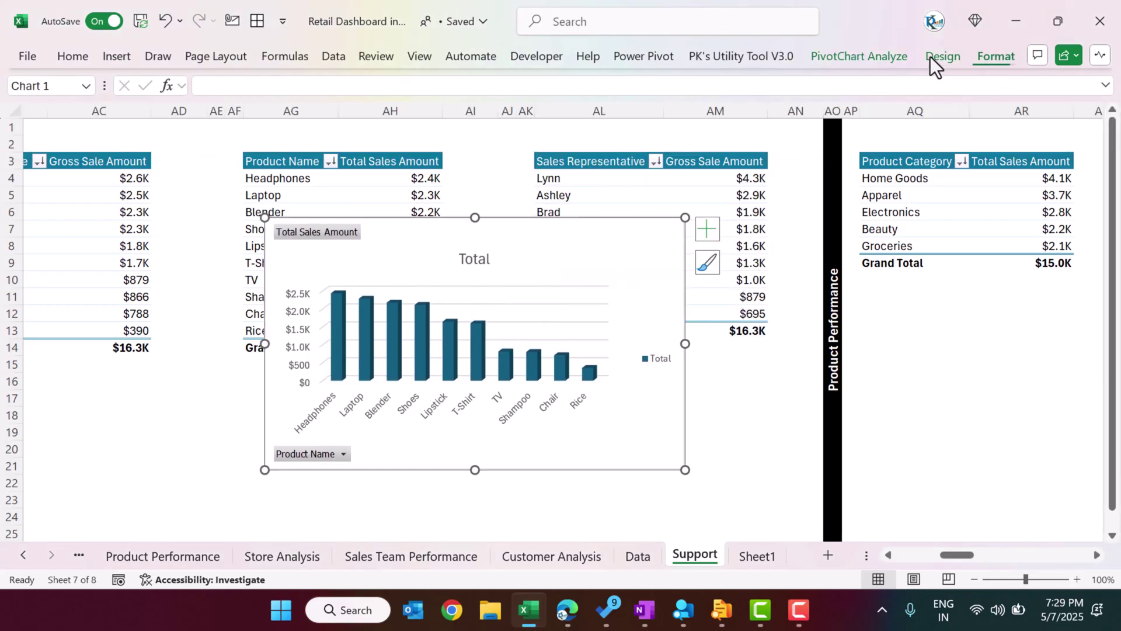
click(866, 59)
click(1002, 127)
click(924, 289)
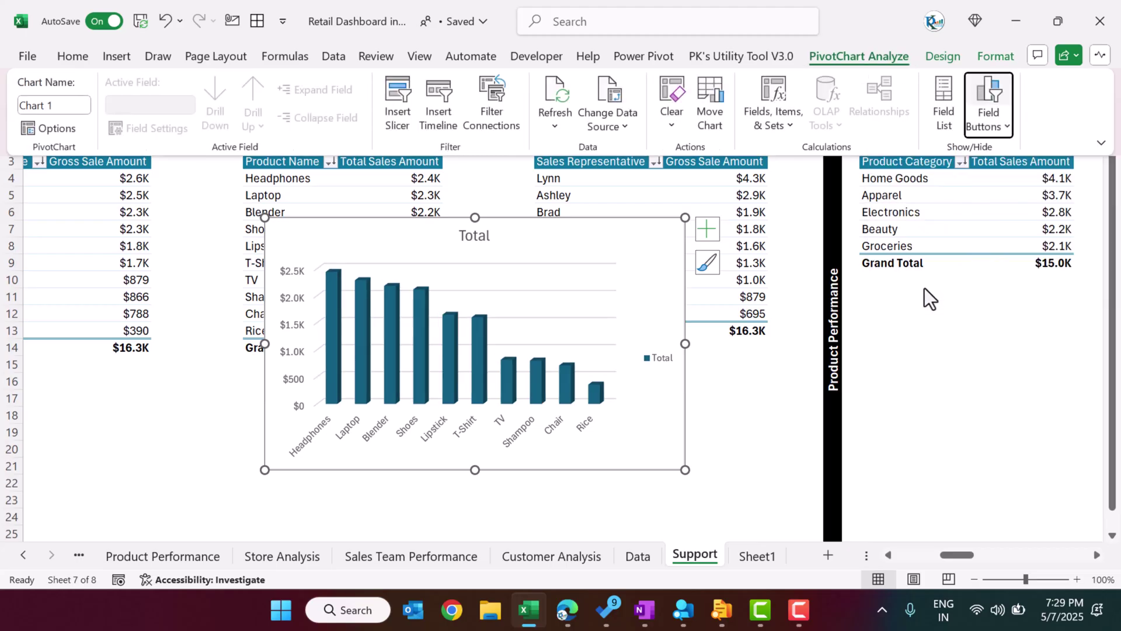
Remove the pivot chart's legend and gridlines and add a data table.
click(677, 350)
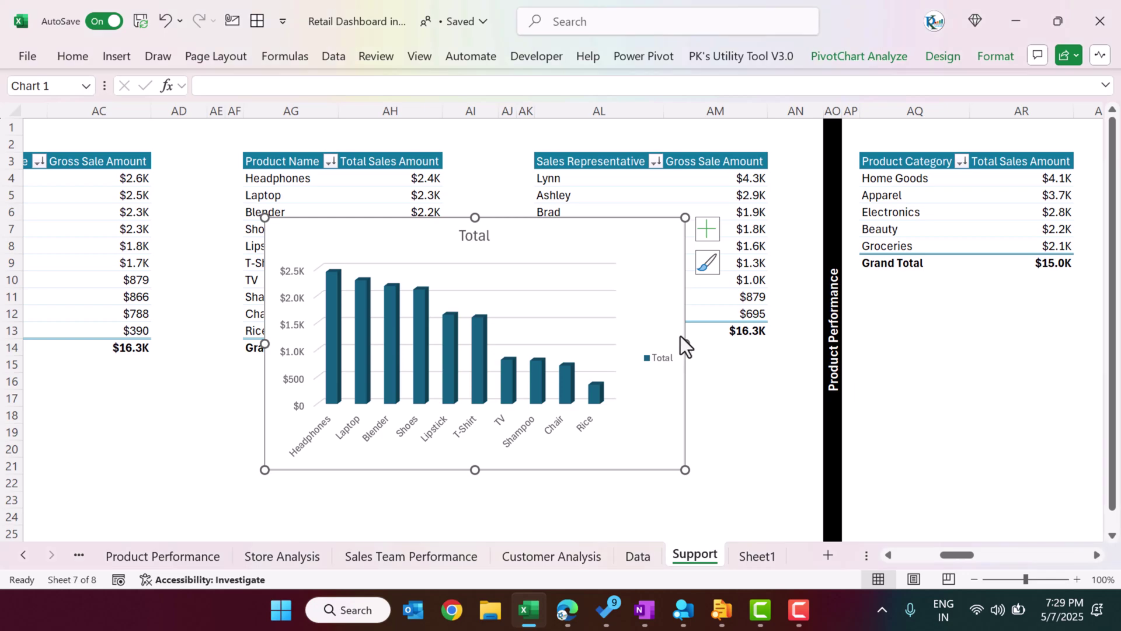
click(708, 229)
click(744, 365)
click(745, 329)
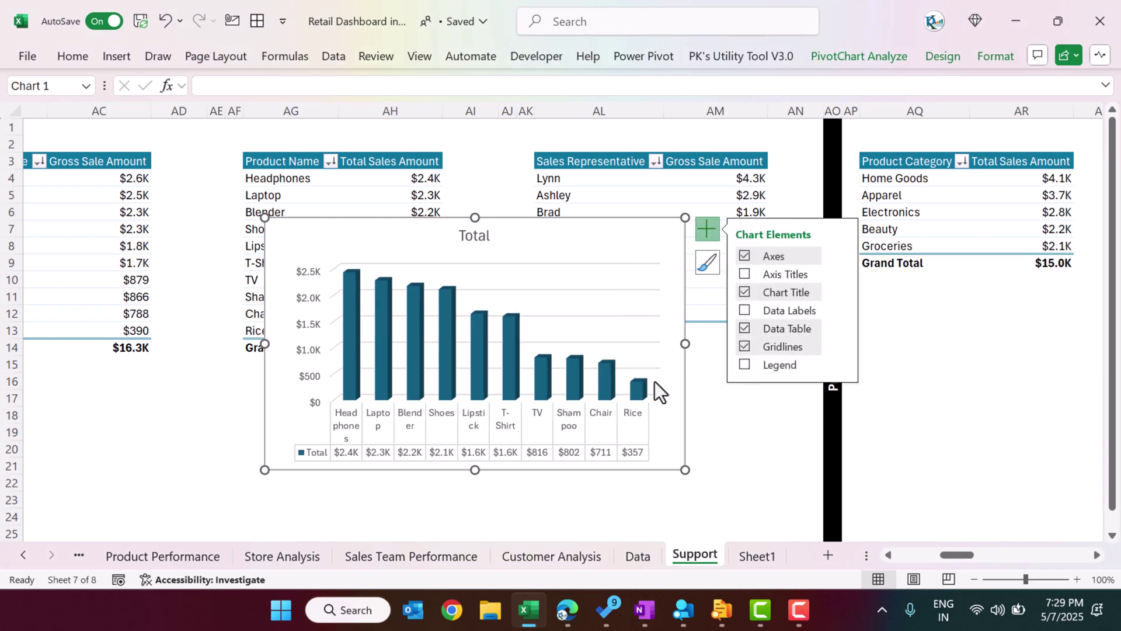
click(745, 347)
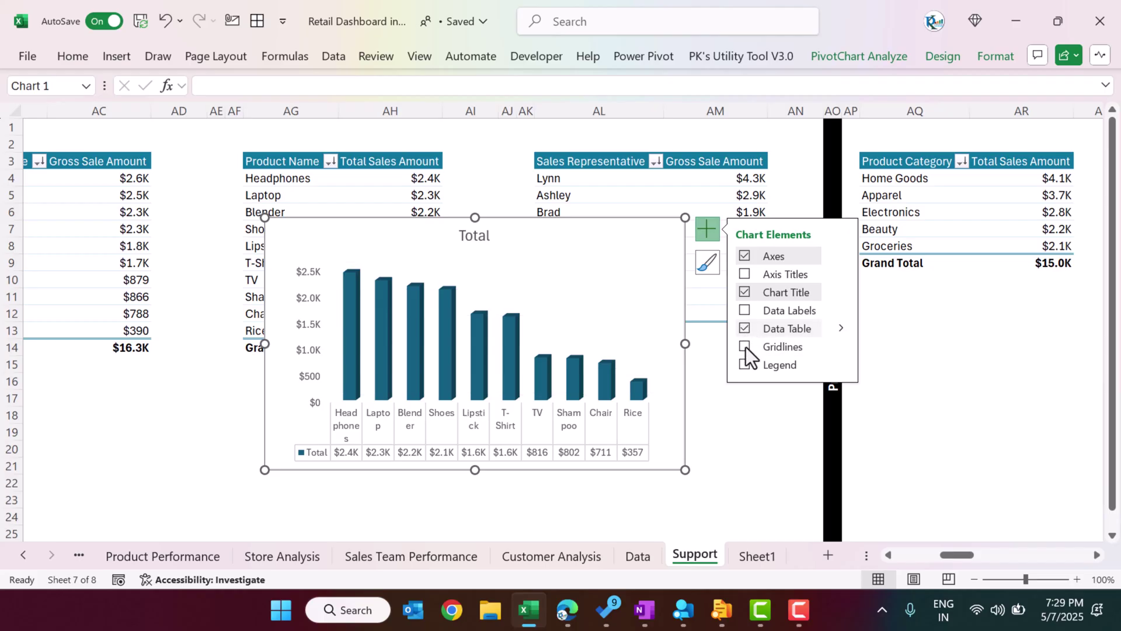
Remove the data table from the product sales pivot chart and enlarge the chart in width and height.
click(744, 329)
drag(685, 343, 776, 344)
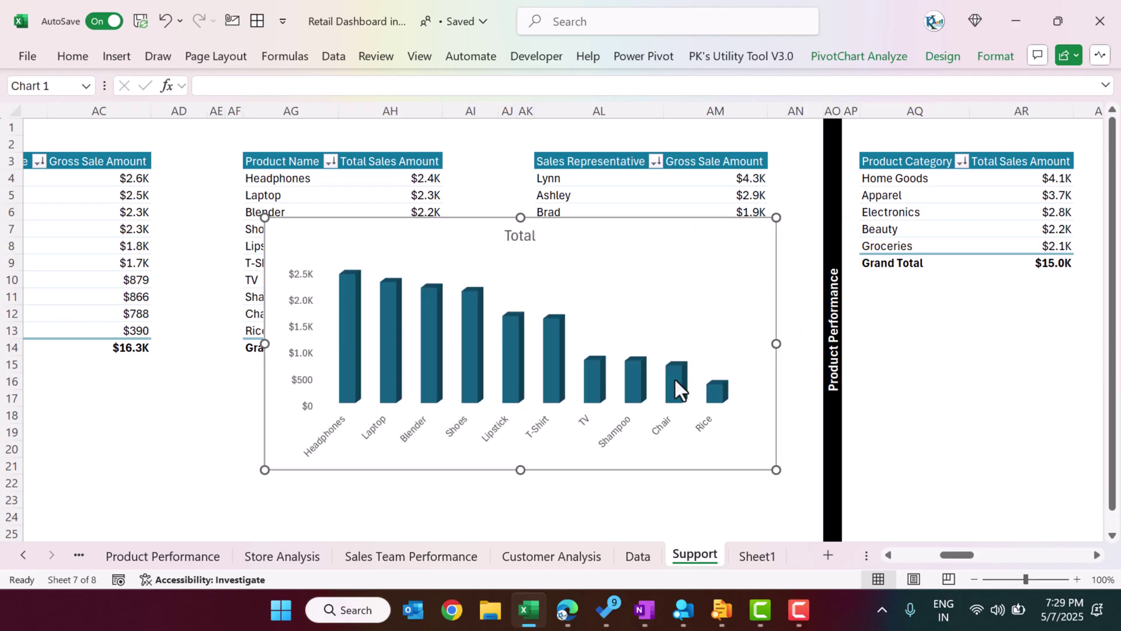
drag(514, 468, 513, 497)
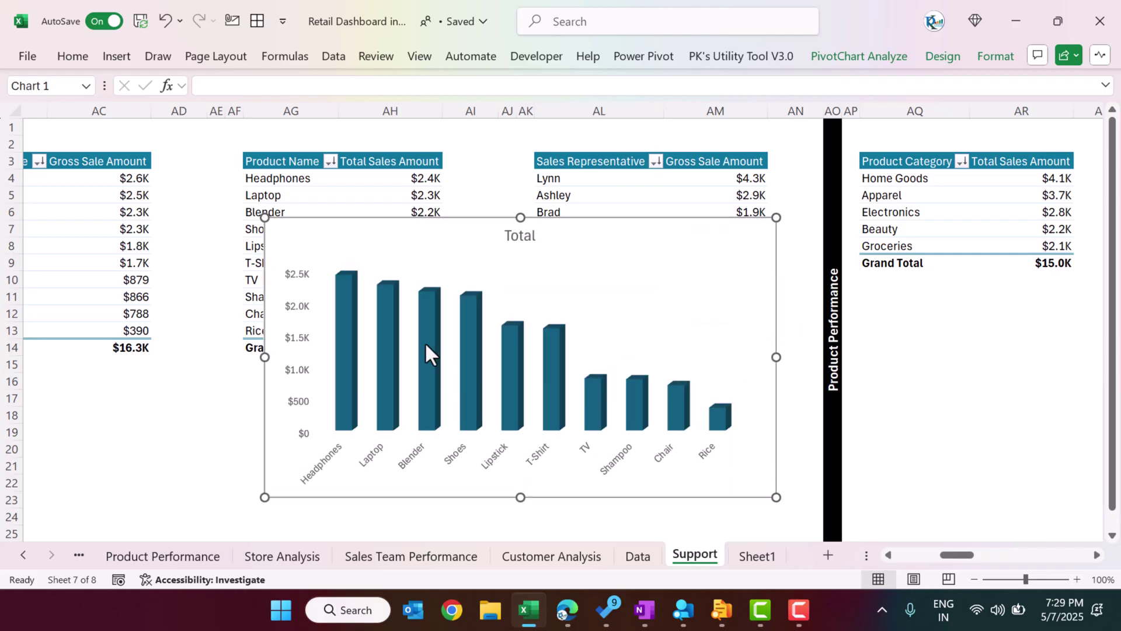
Fill the chart's column series with dark orange and apply the first rounded bevel effect to it.
click(381, 306)
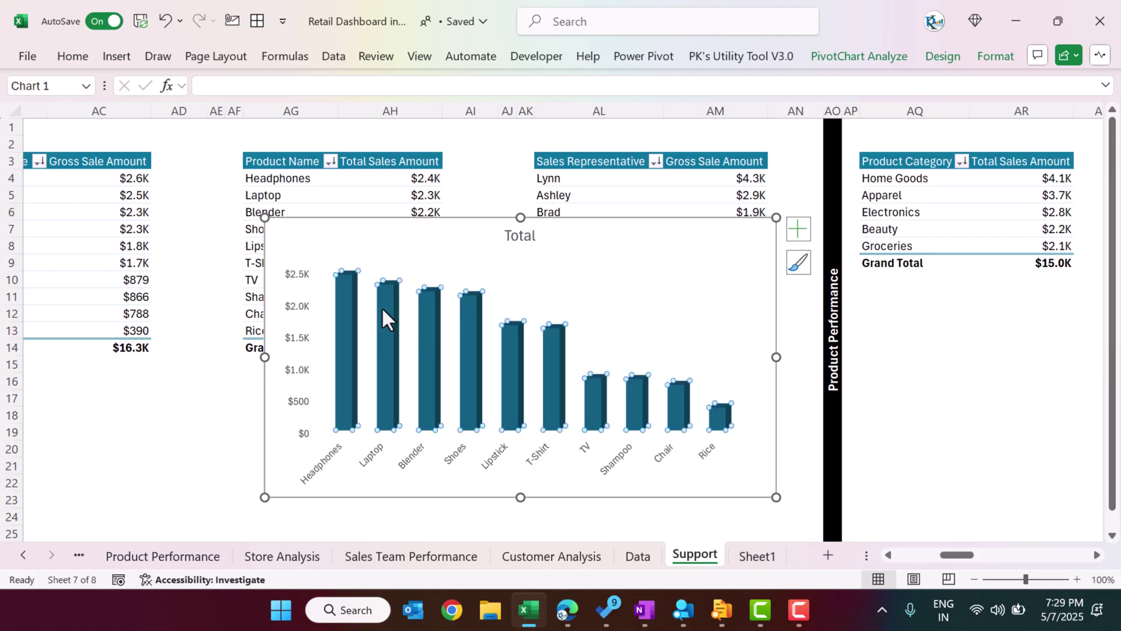
click(1000, 57)
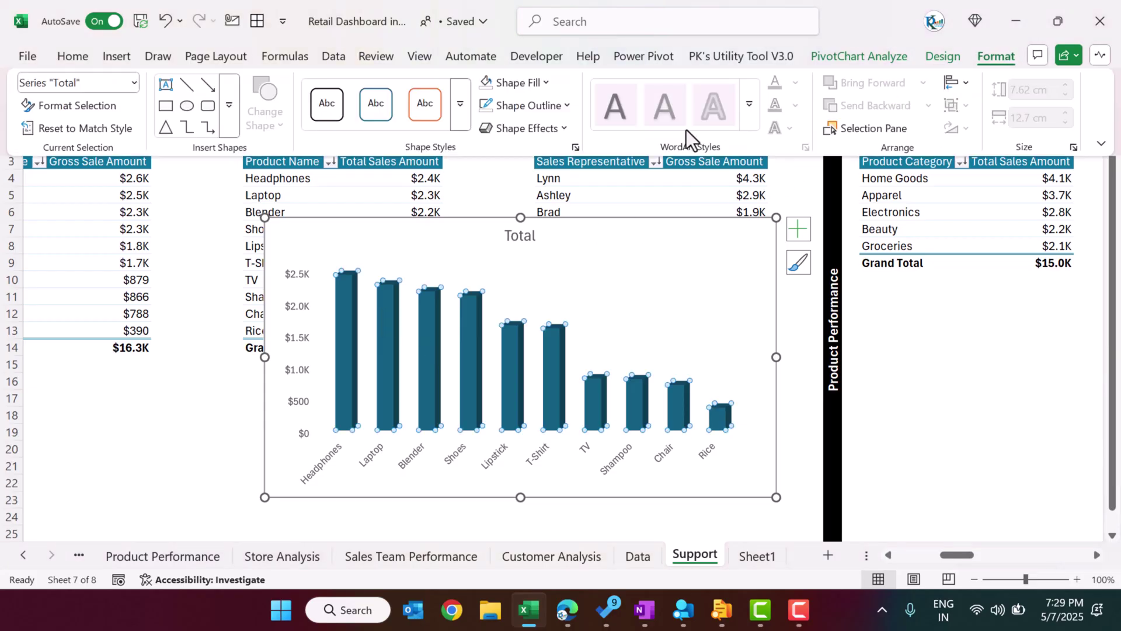
click(538, 83)
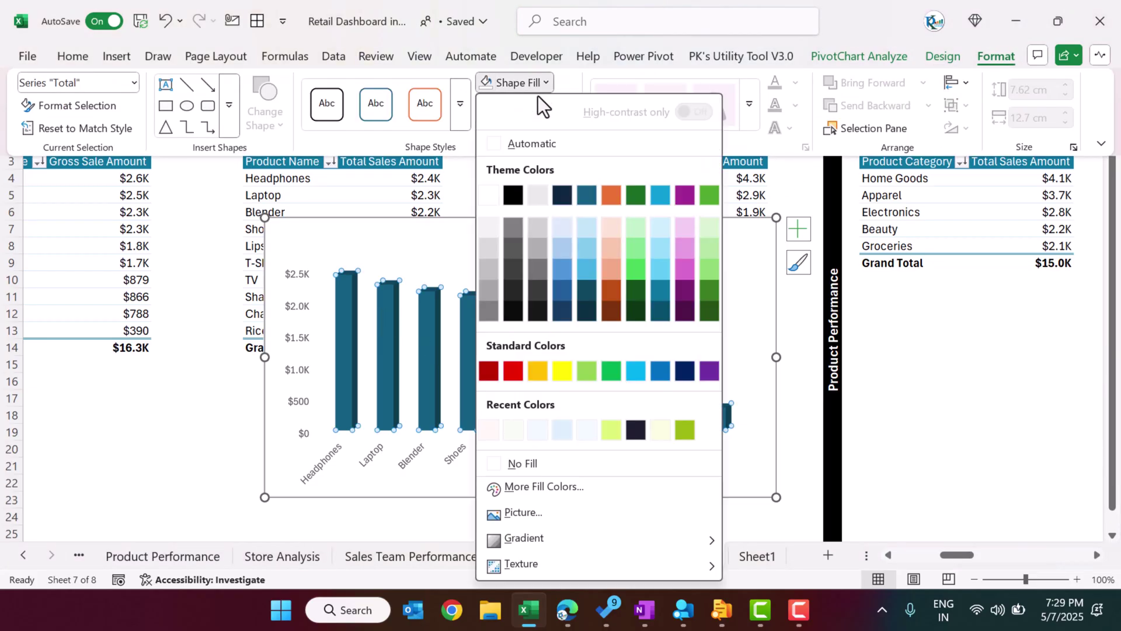
click(608, 289)
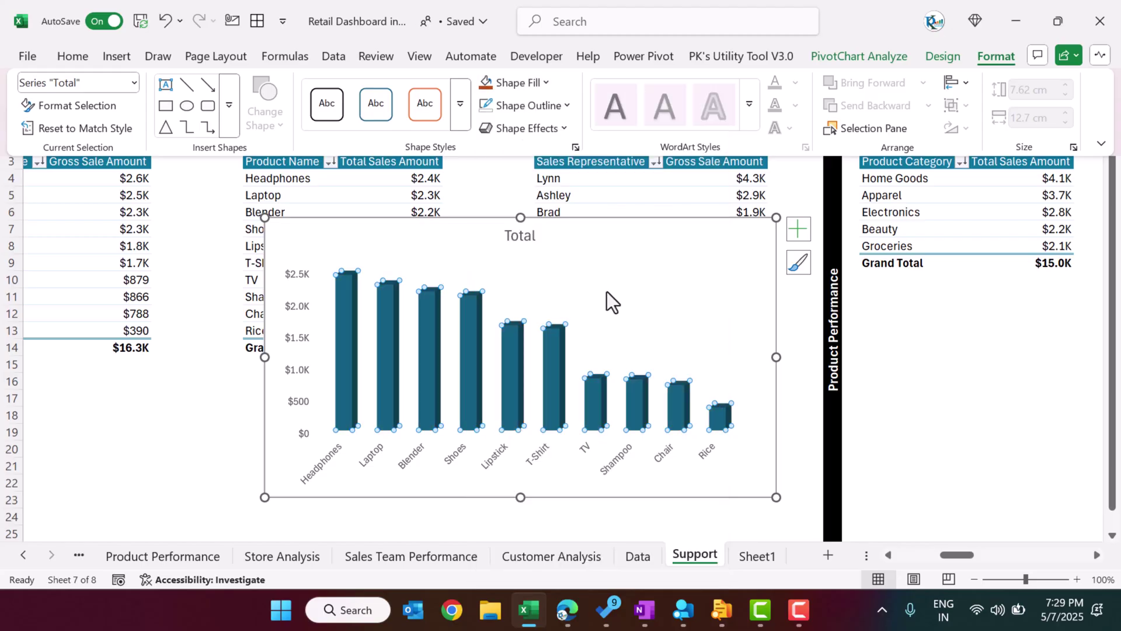
click(560, 129)
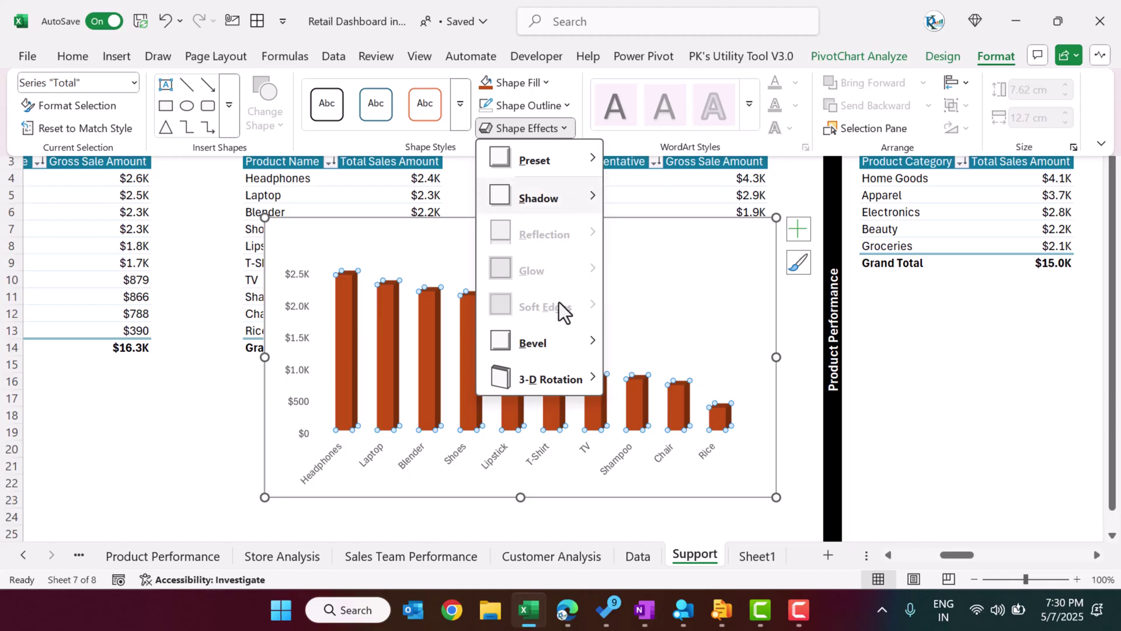
mouse_move(560, 349)
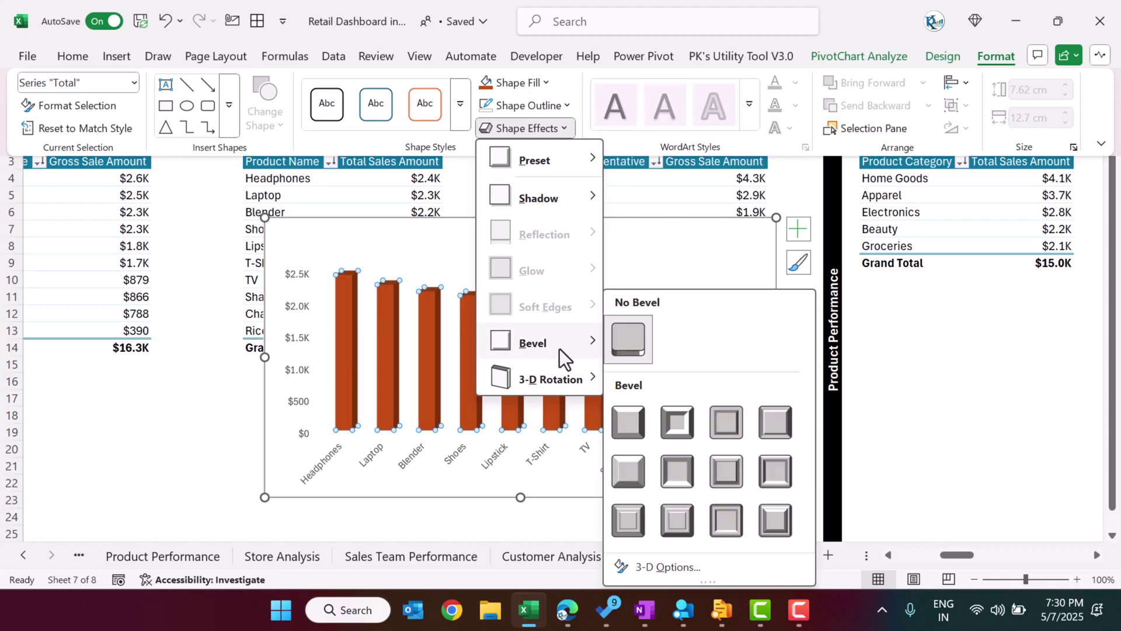
click(625, 423)
Set the column series' gap width to 63%.
right_click(511, 360)
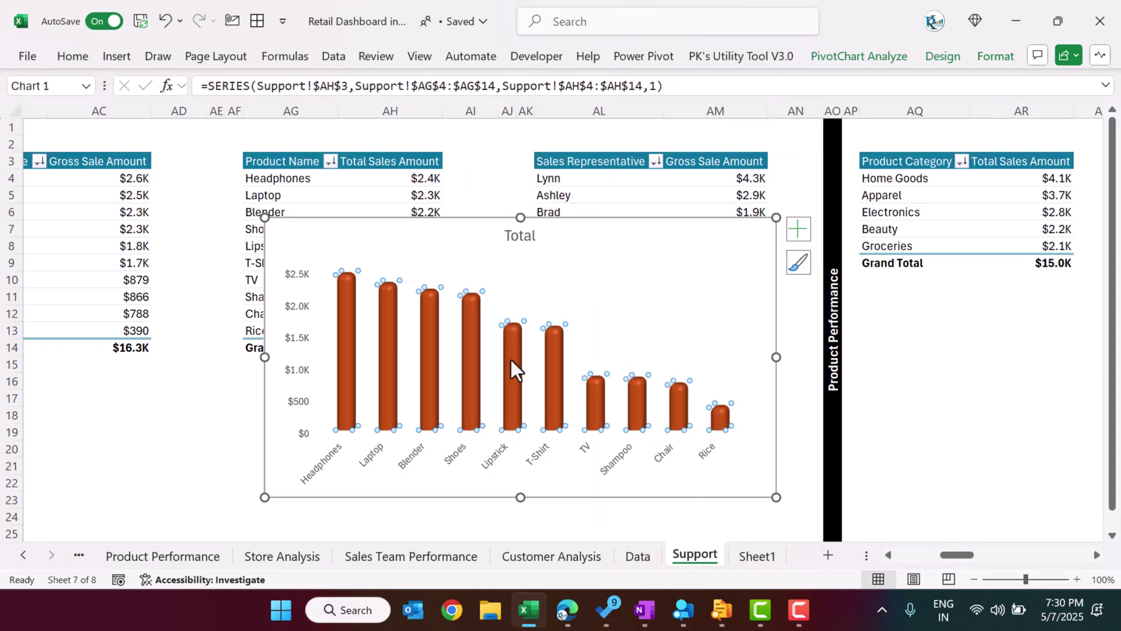
click(566, 345)
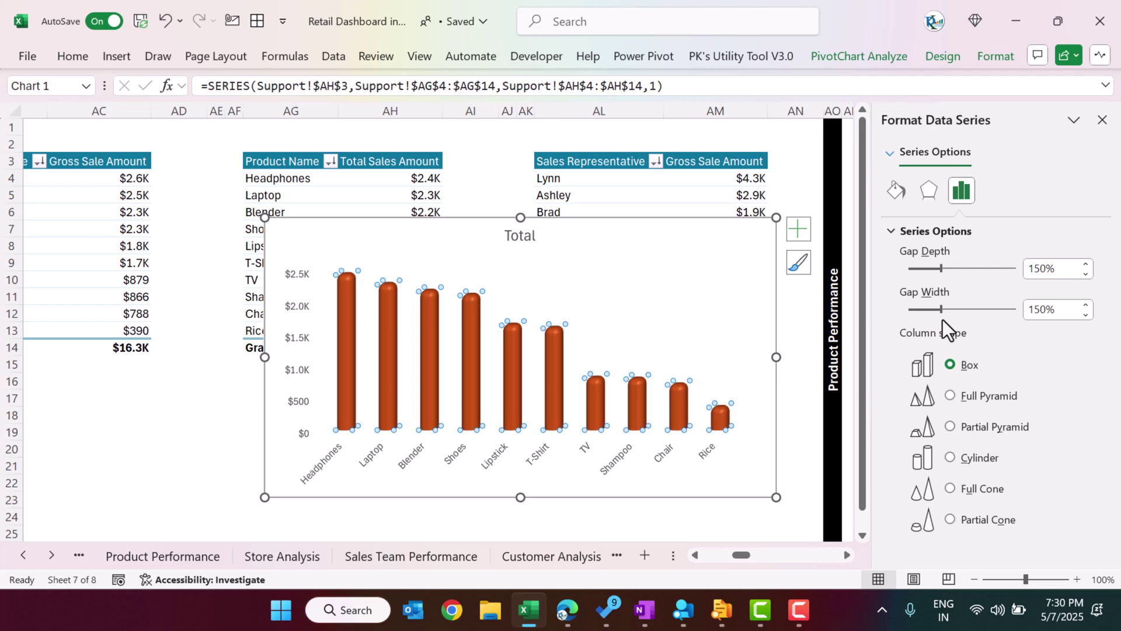
drag(941, 310, 922, 313)
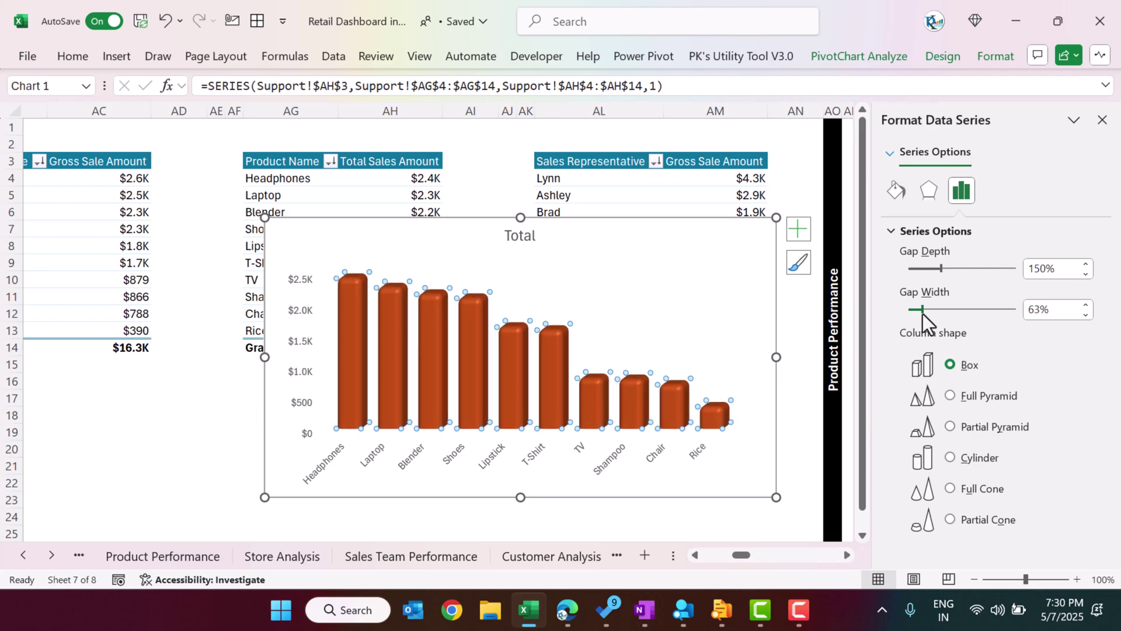
Add data labels above the columns of the product sales chart and close the formatting pane.
right_click(556, 352)
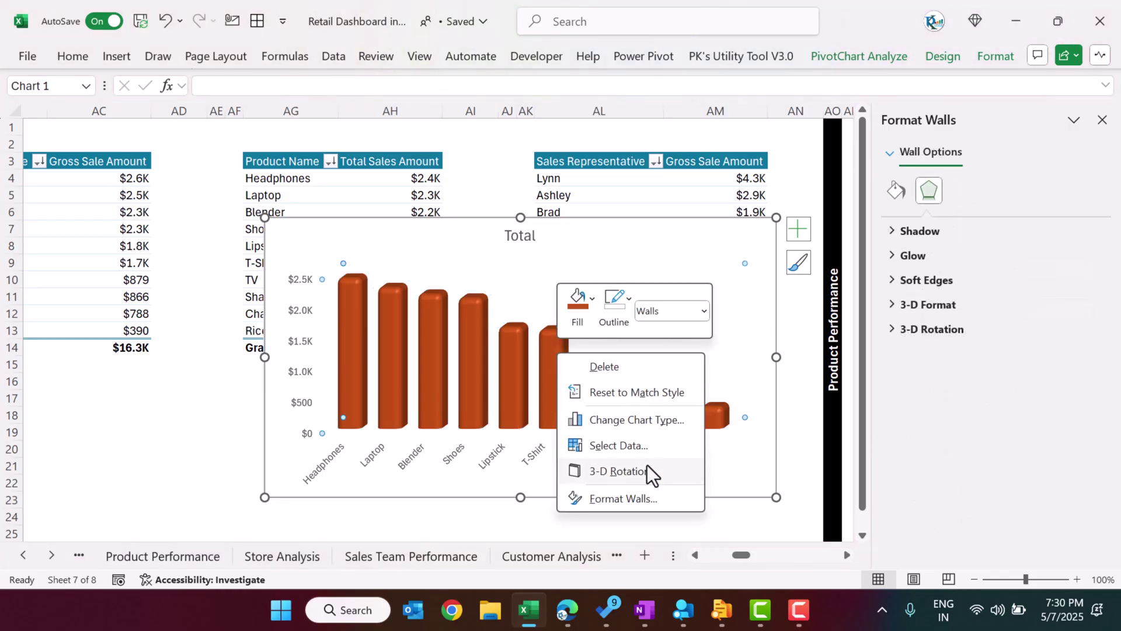
click(798, 229)
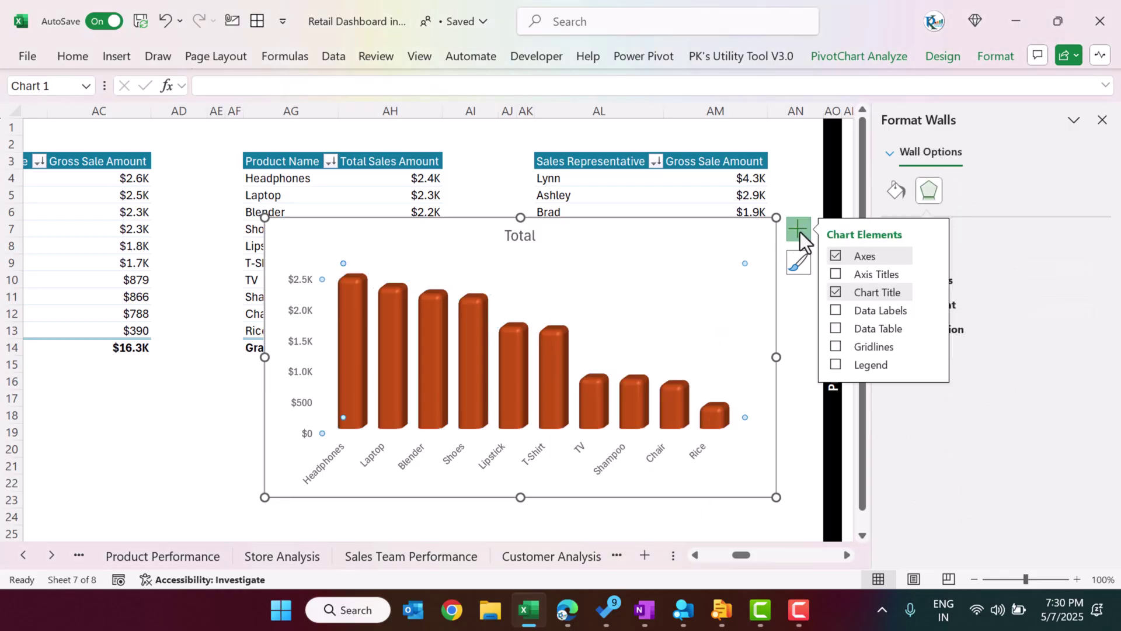
click(837, 311)
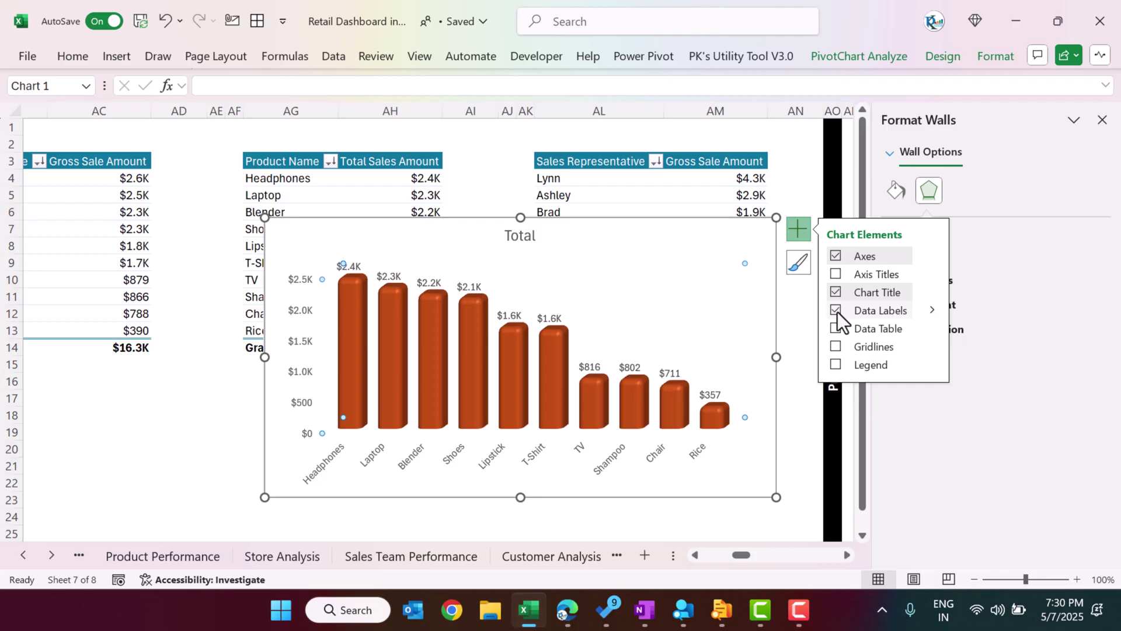
click(671, 374)
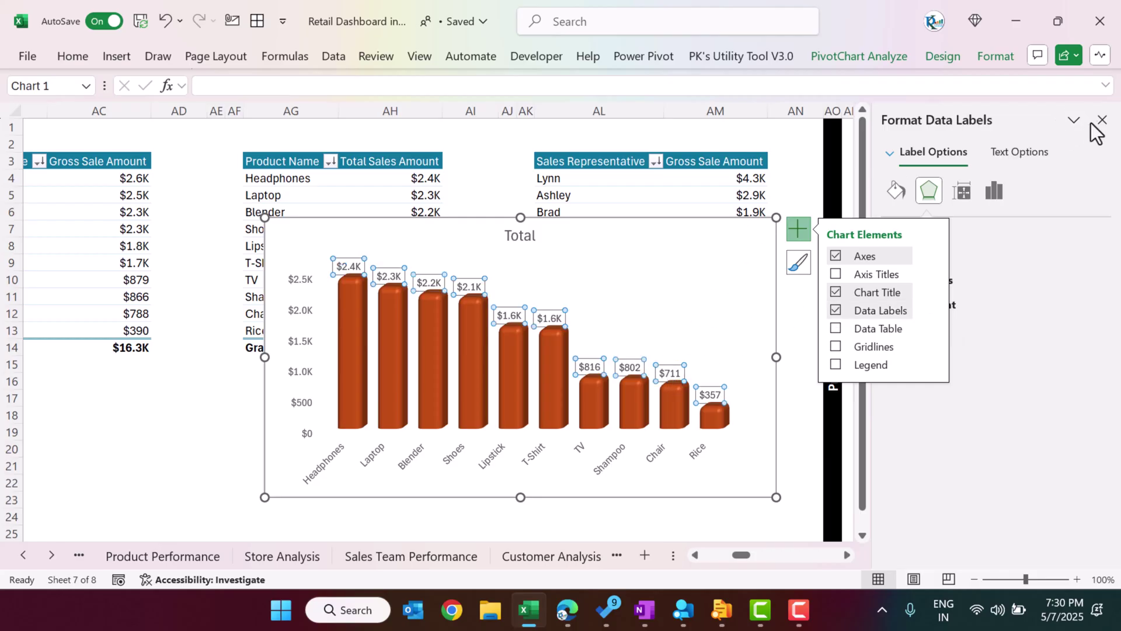
click(1103, 119)
click(789, 306)
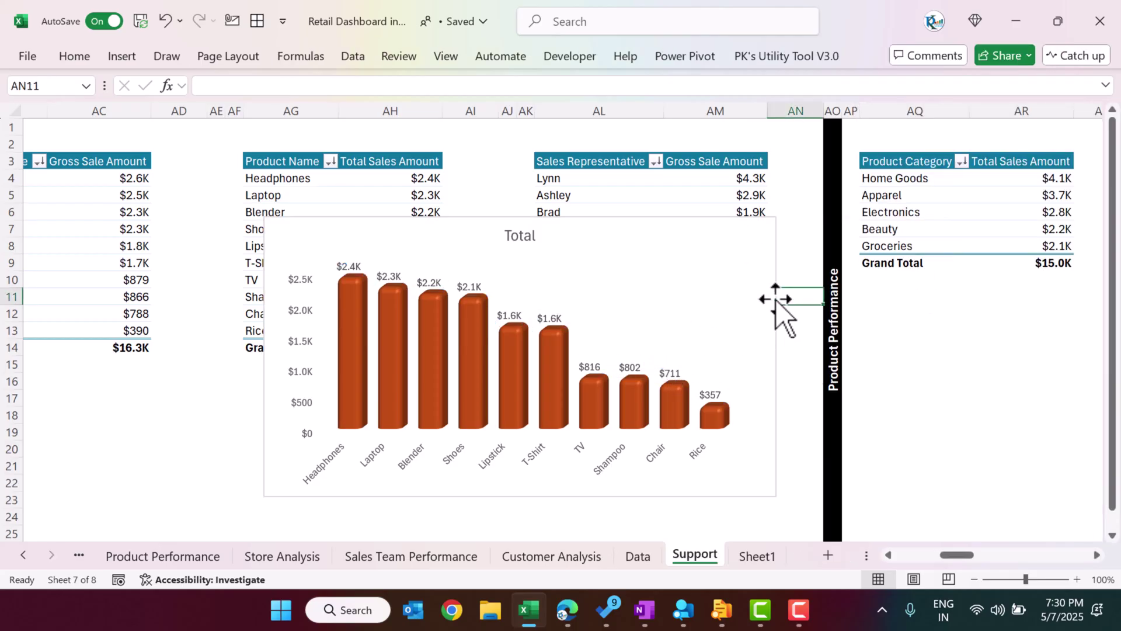
Shrink the product sales chart and move it from the Support sheet to Sheet1.
click(775, 299)
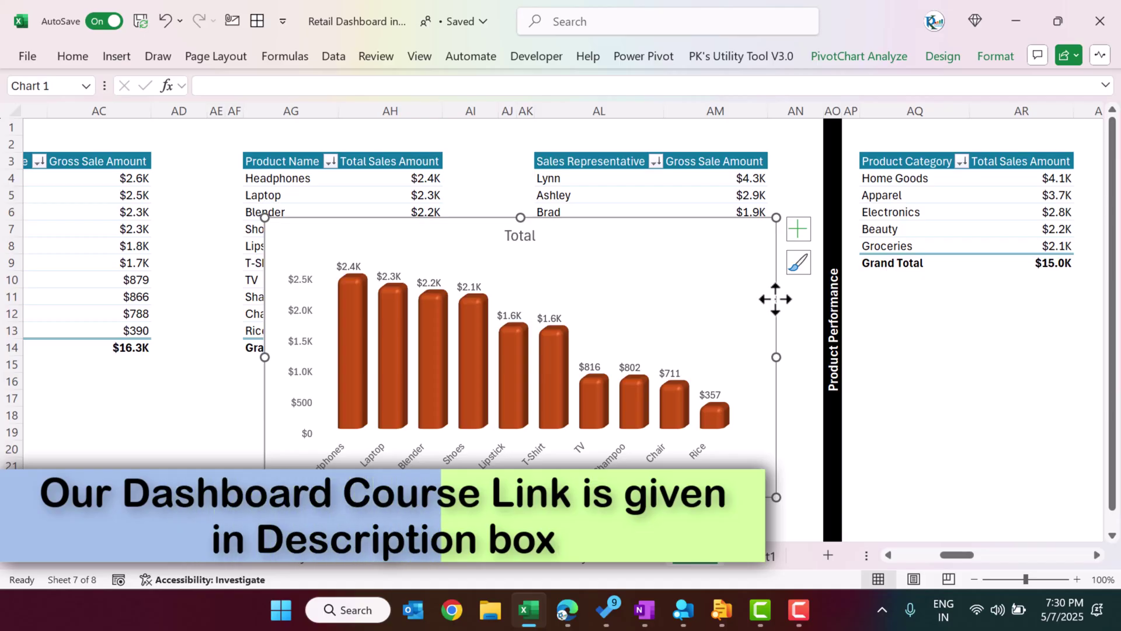
drag(776, 217, 673, 264)
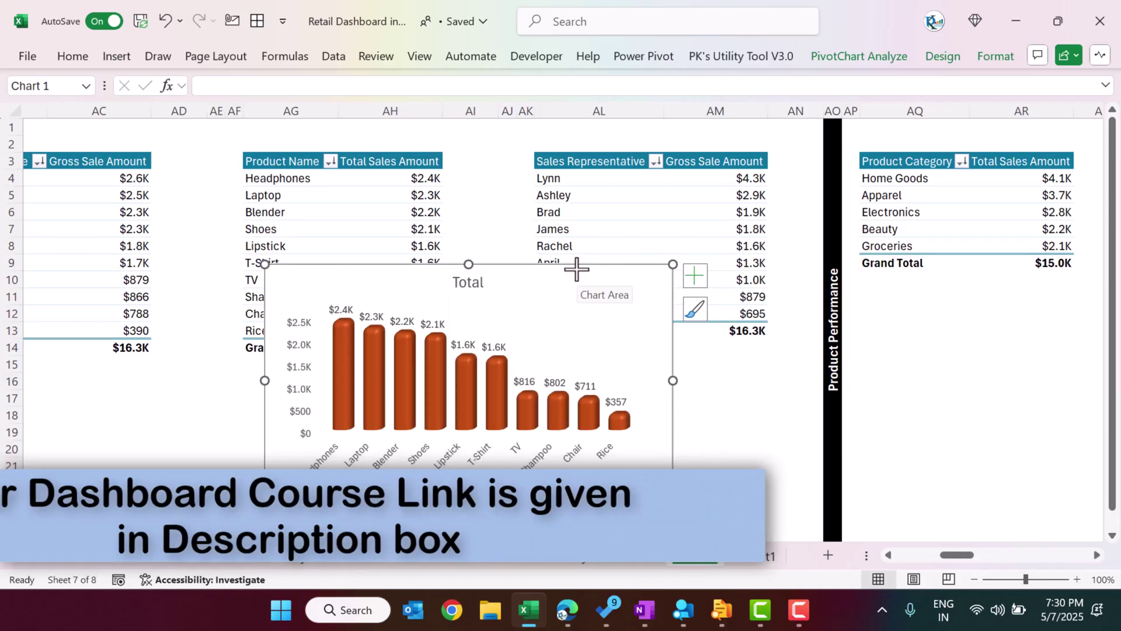
key(ctrl+x)
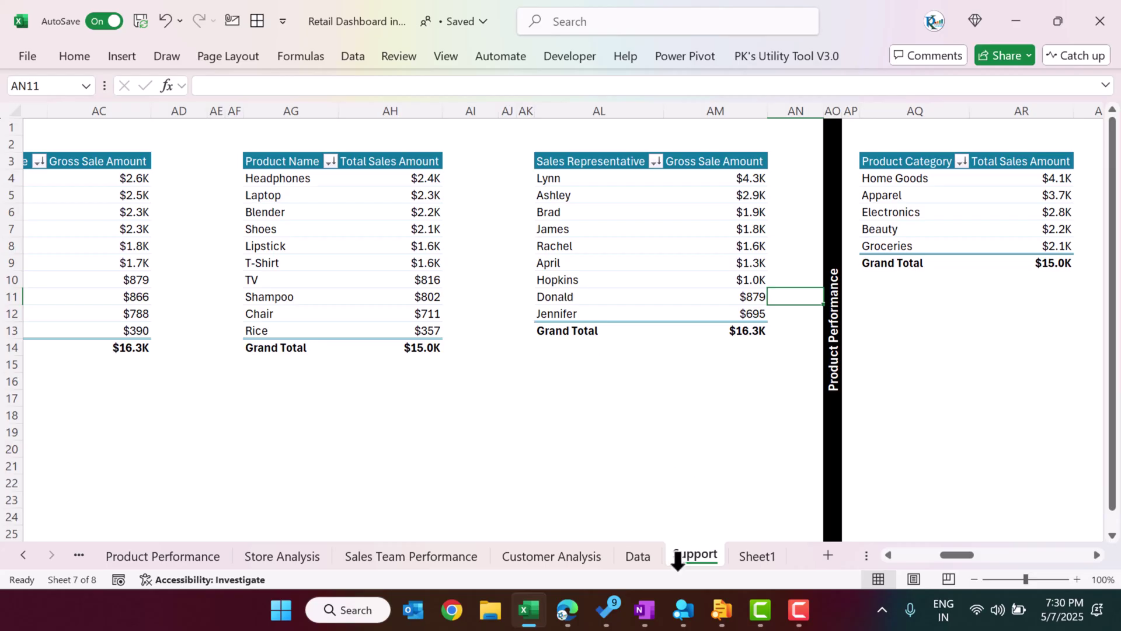
click(754, 556)
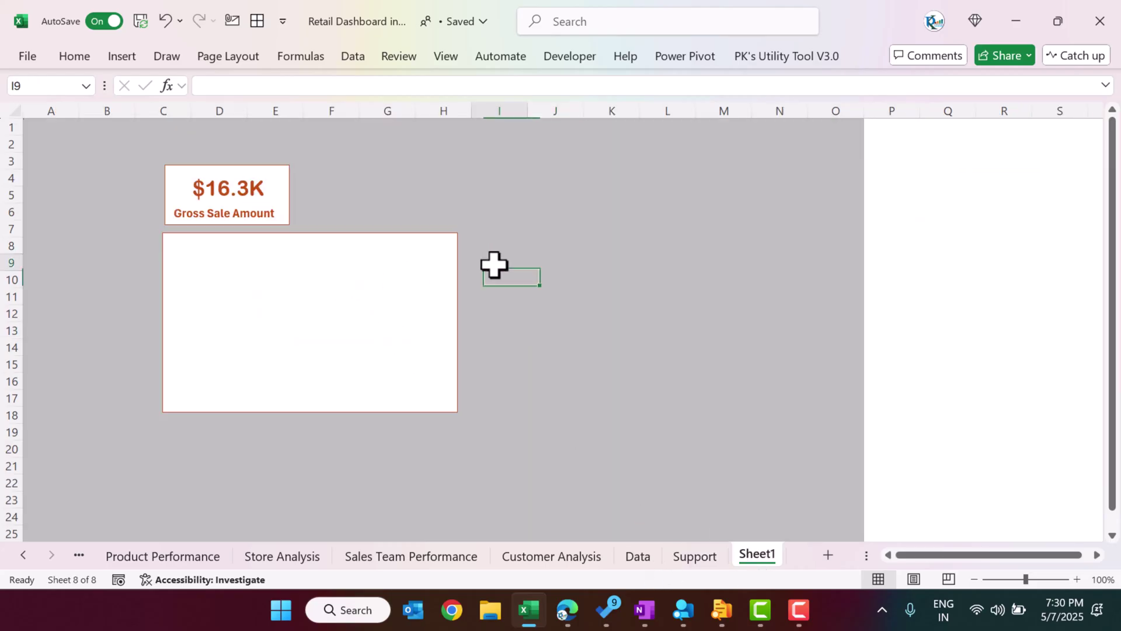
click(367, 283)
key(ctrl+v)
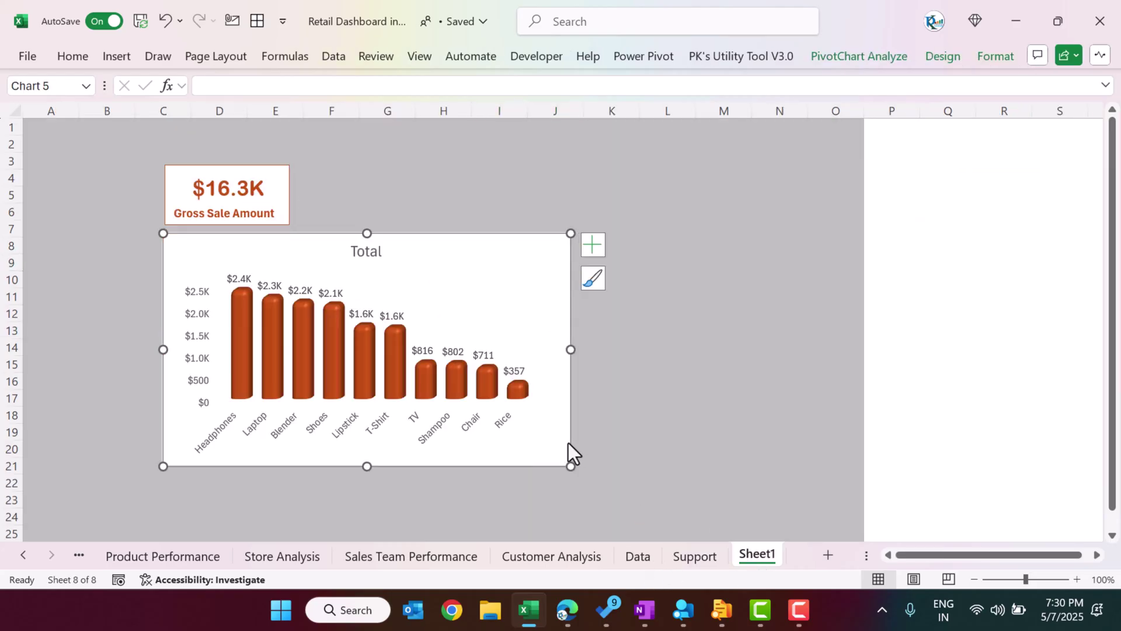
Enlarge the panel rectangle to roughly columns B to I, rows 10 to 23, and fit the chart inside it at about 6.24 by 11.29 cm.
drag(561, 396, 816, 303)
click(373, 401)
drag(457, 411, 548, 453)
drag(497, 380, 455, 421)
drag(816, 160, 531, 306)
drag(533, 513, 495, 483)
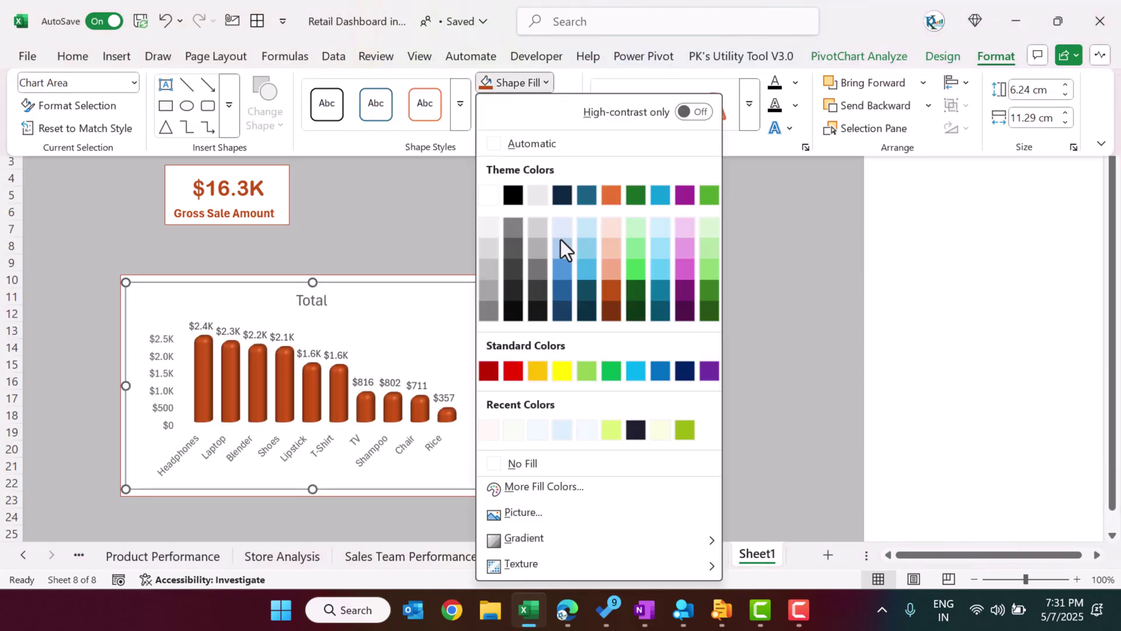
Set the chart area to no fill and no outline so only the panel rectangle frames it.
click(538, 464)
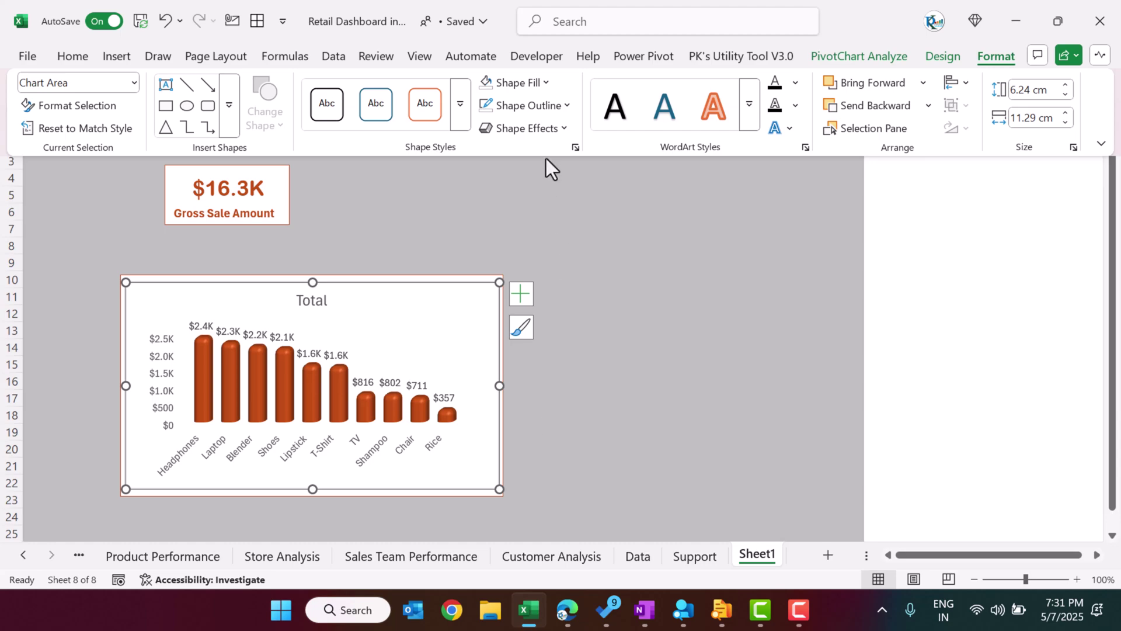
click(529, 109)
scroll(552, 408, down, 2)
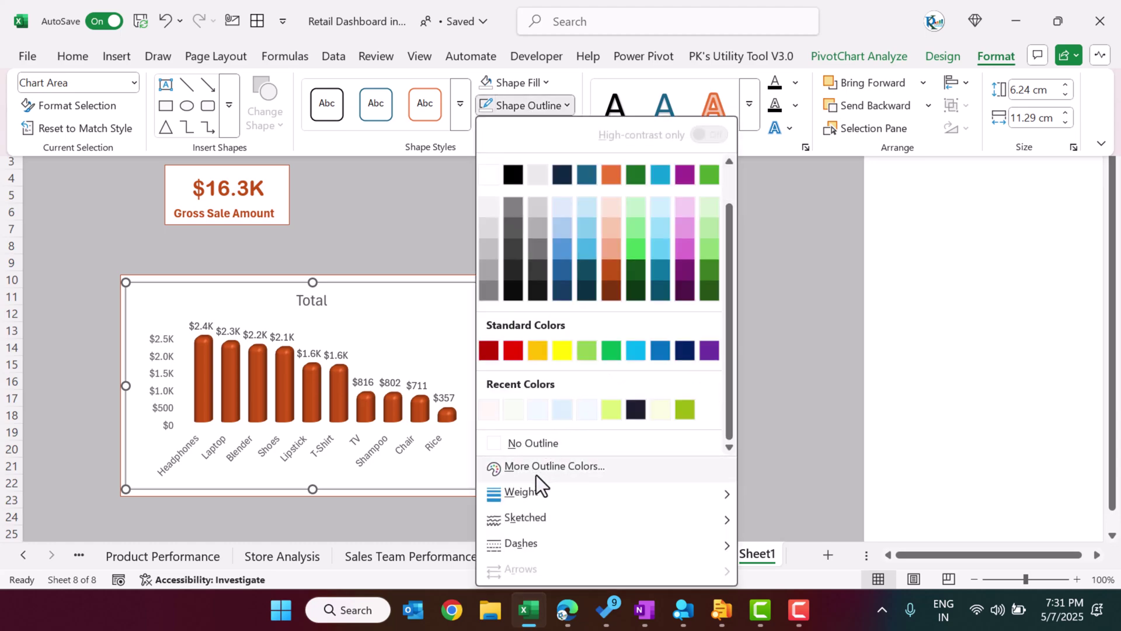
click(564, 445)
click(637, 281)
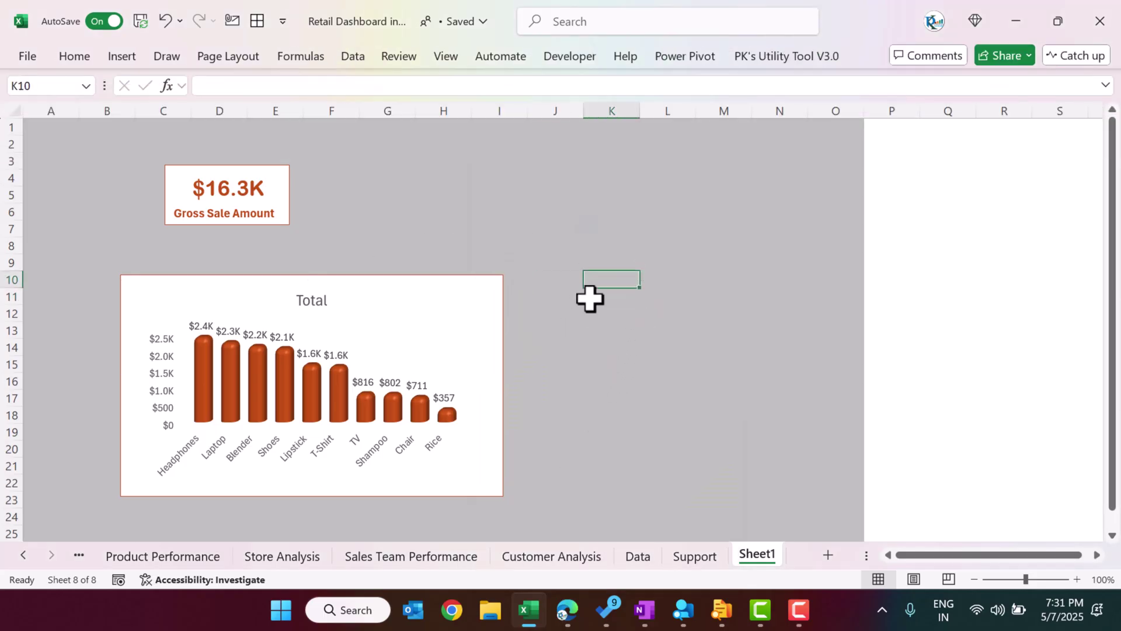
Insert a Month slicer from the Support sheet's Sales Representative pivot table, filter it to Jan, and cut the slicer.
click(693, 556)
click(581, 211)
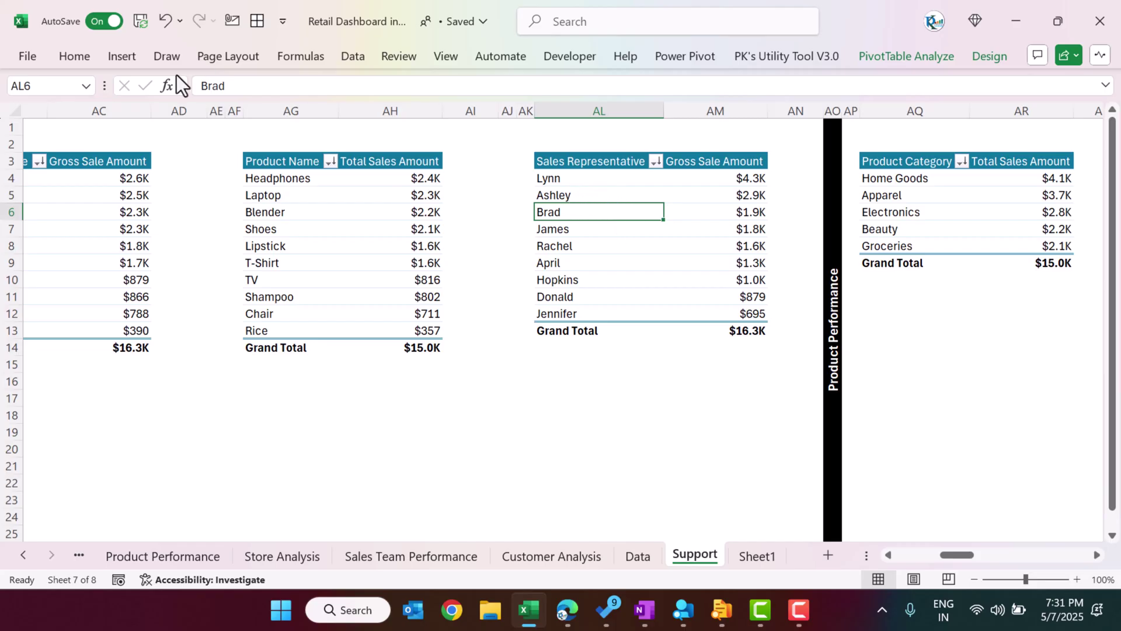
click(124, 57)
click(816, 83)
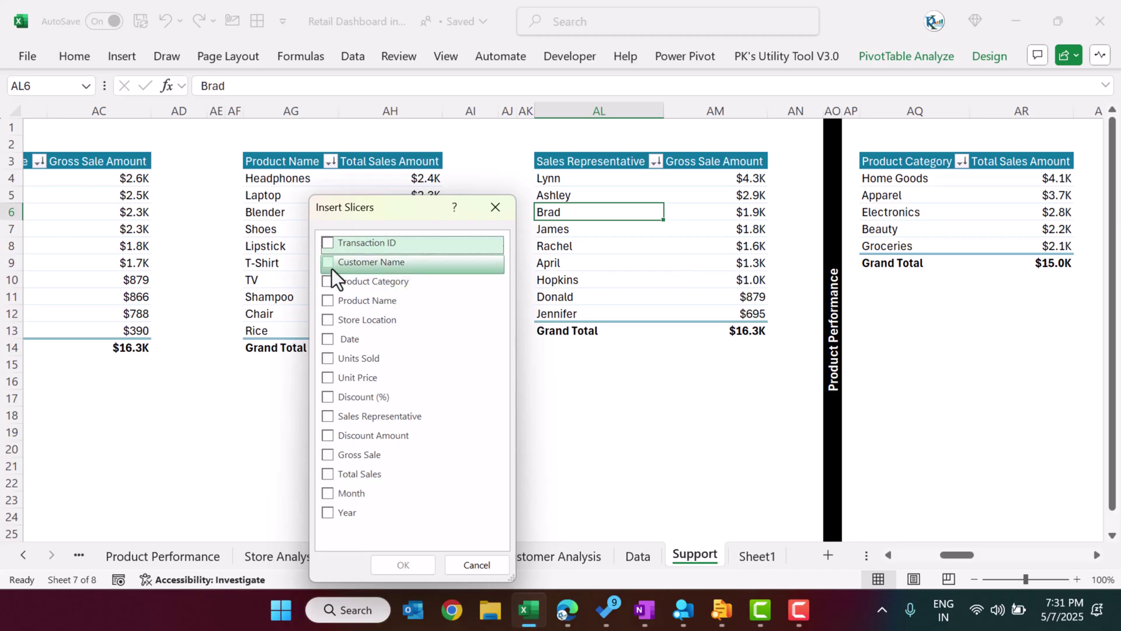
click(332, 491)
click(404, 563)
drag(471, 229, 547, 239)
click(549, 212)
key(ctrl+z)
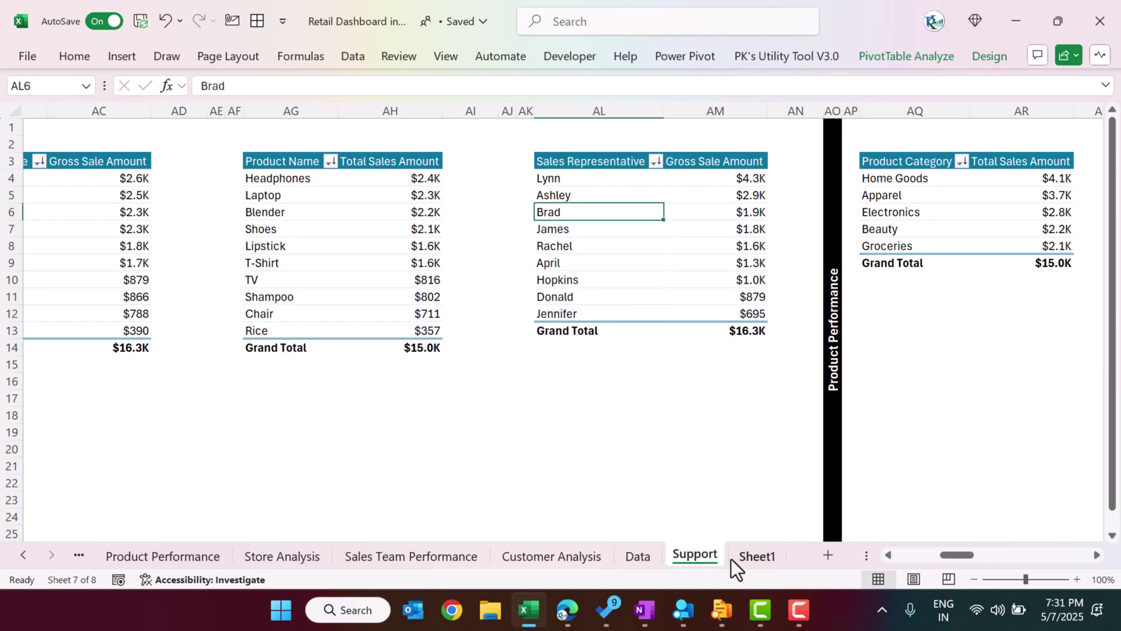
Paste the Month slicer onto Sheet1 and place it beside the chart panel, around columns L to O, rows 4 to 18.
click(757, 556)
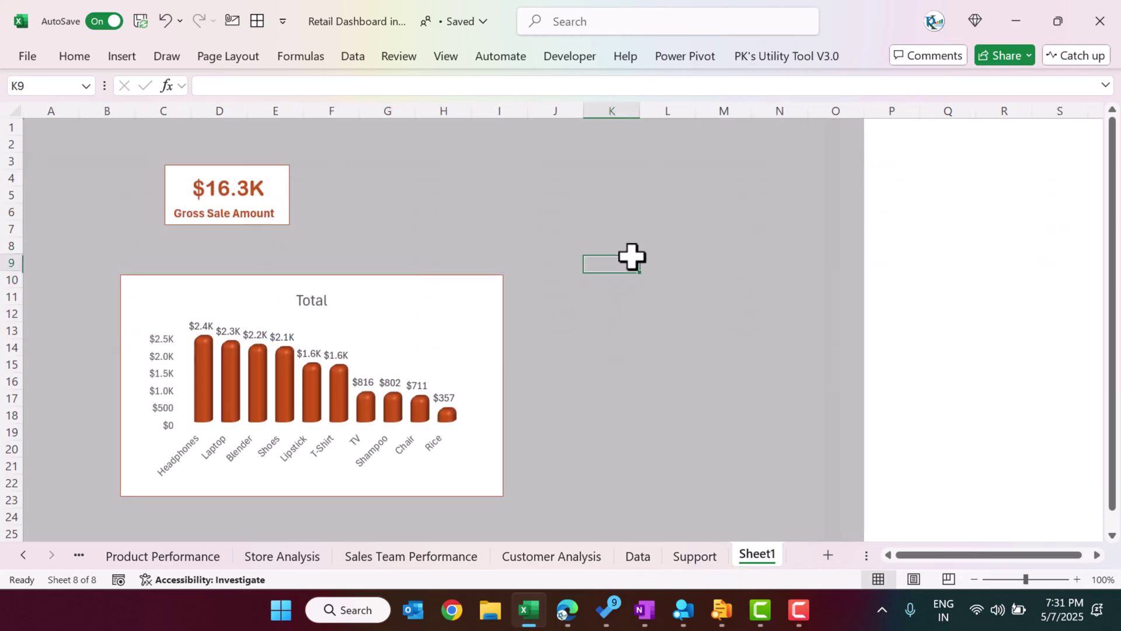
key(ctrl+v)
drag(642, 266, 714, 191)
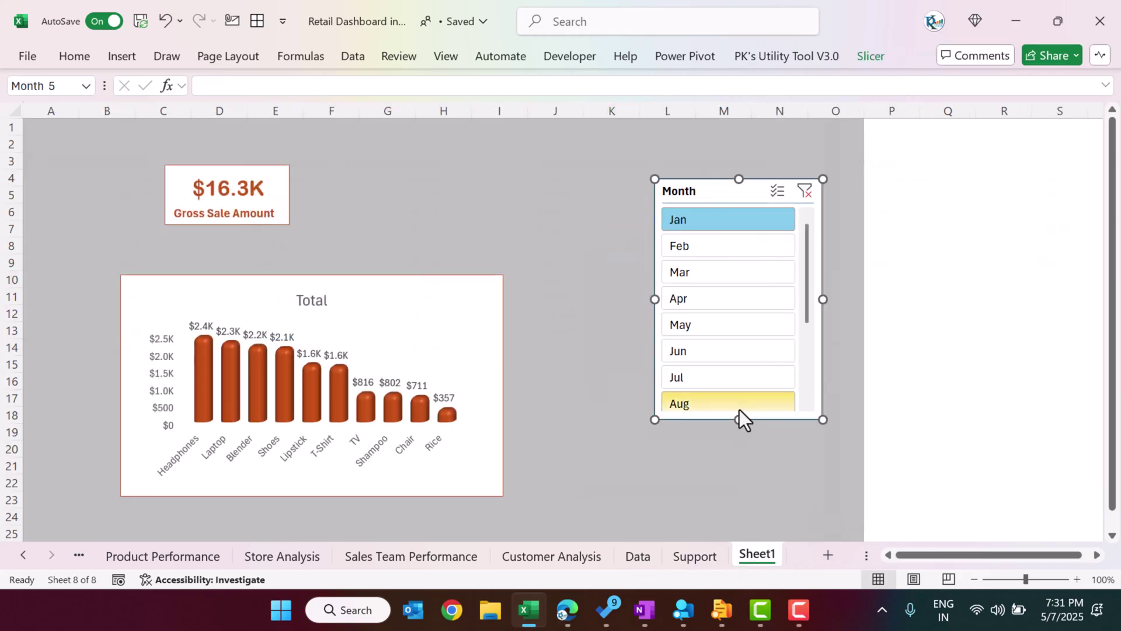
drag(738, 419, 737, 418)
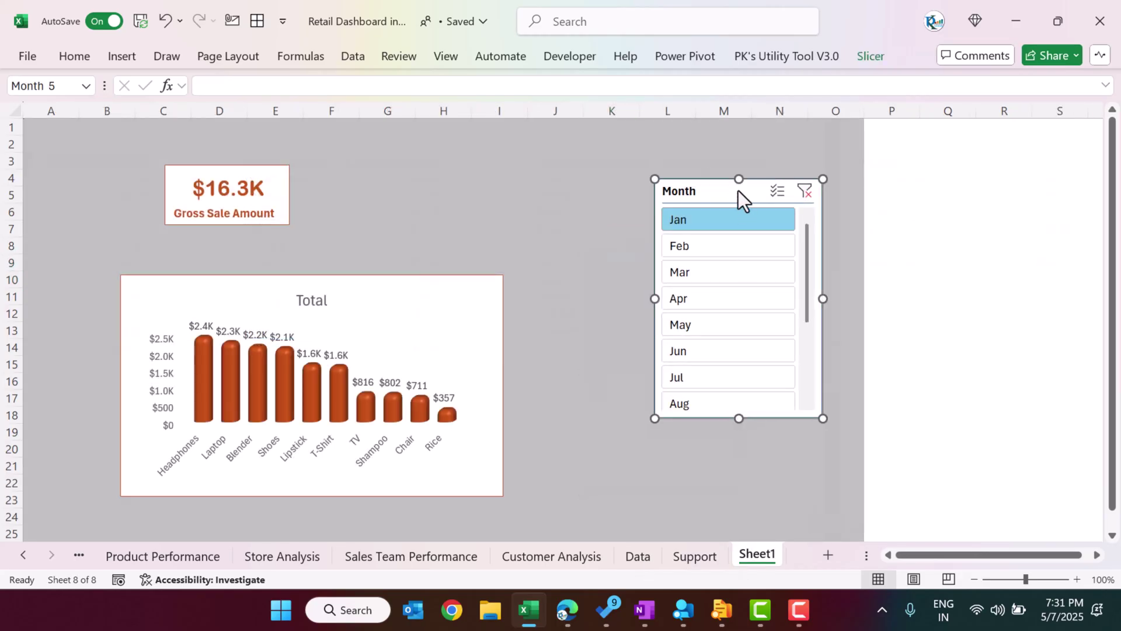
Arrange the Month slicer's buttons in three columns, and shorten it to about 5.15 cm and shift it down to roughly rows 7 to 17.
click(872, 58)
click(858, 77)
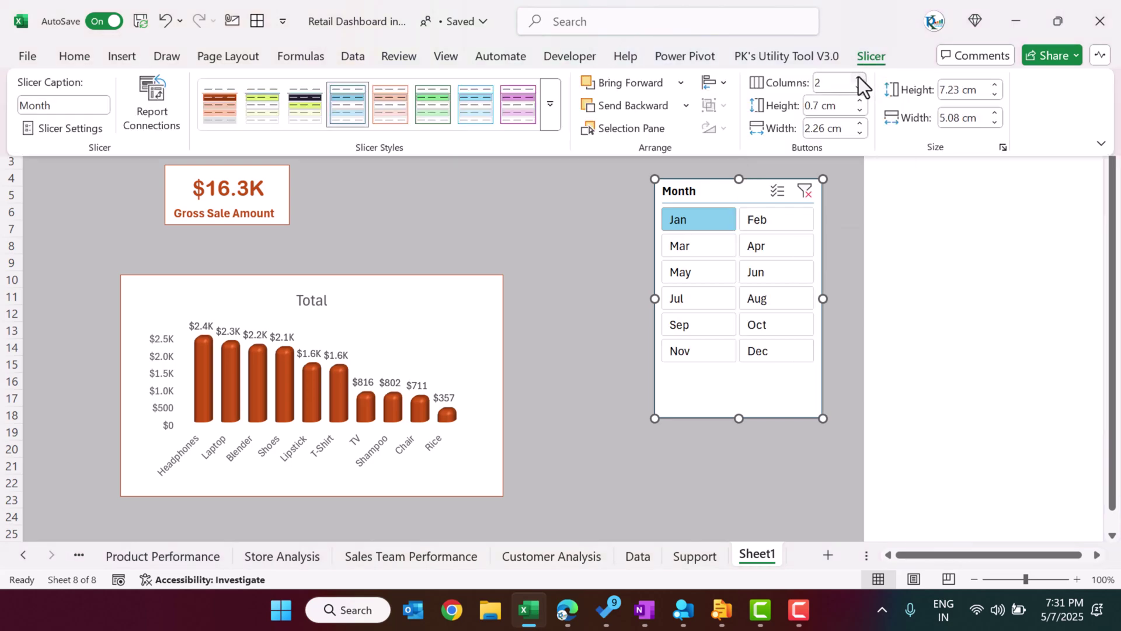
click(859, 77)
click(738, 412)
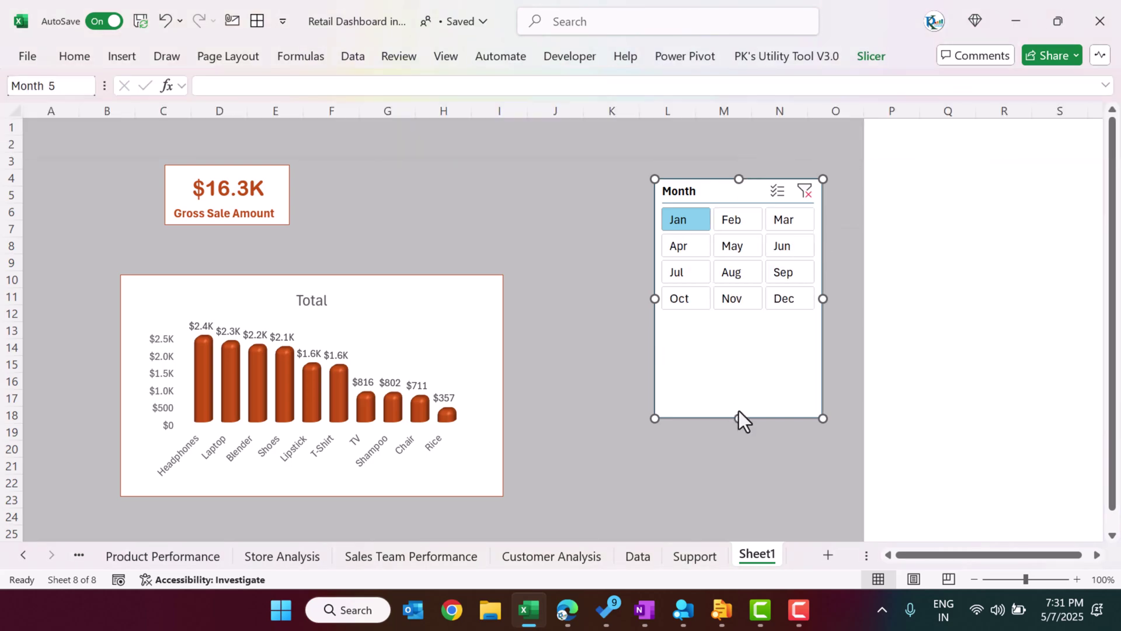
drag(739, 418, 748, 349)
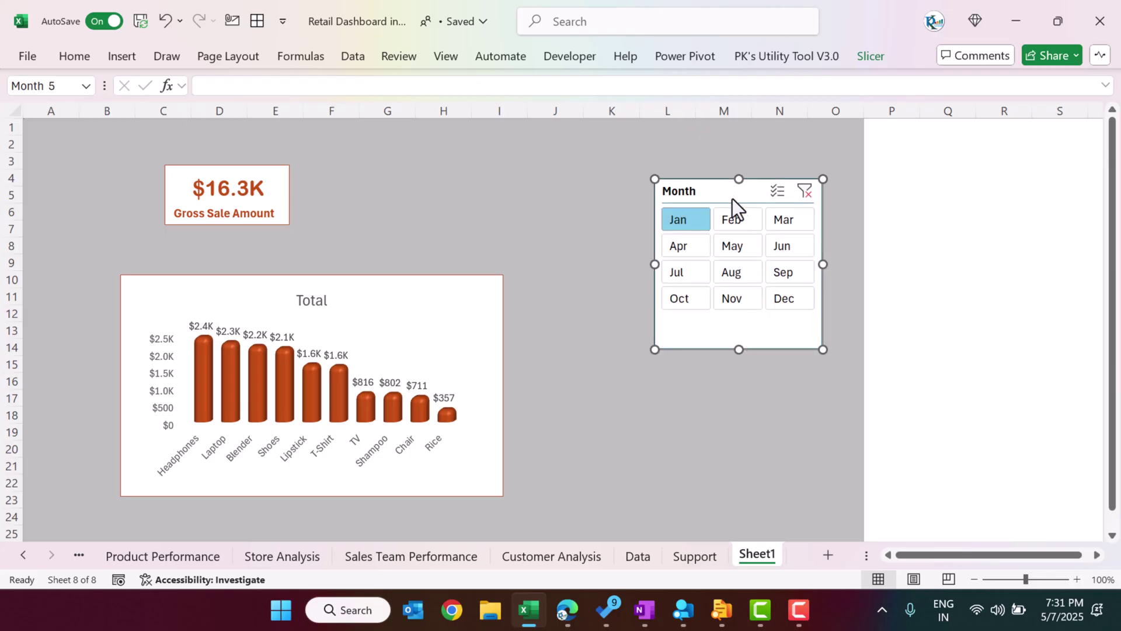
drag(734, 210, 730, 262)
Apply the orange style from the Dark group to the Month slicer and clear its Jan filter.
click(870, 56)
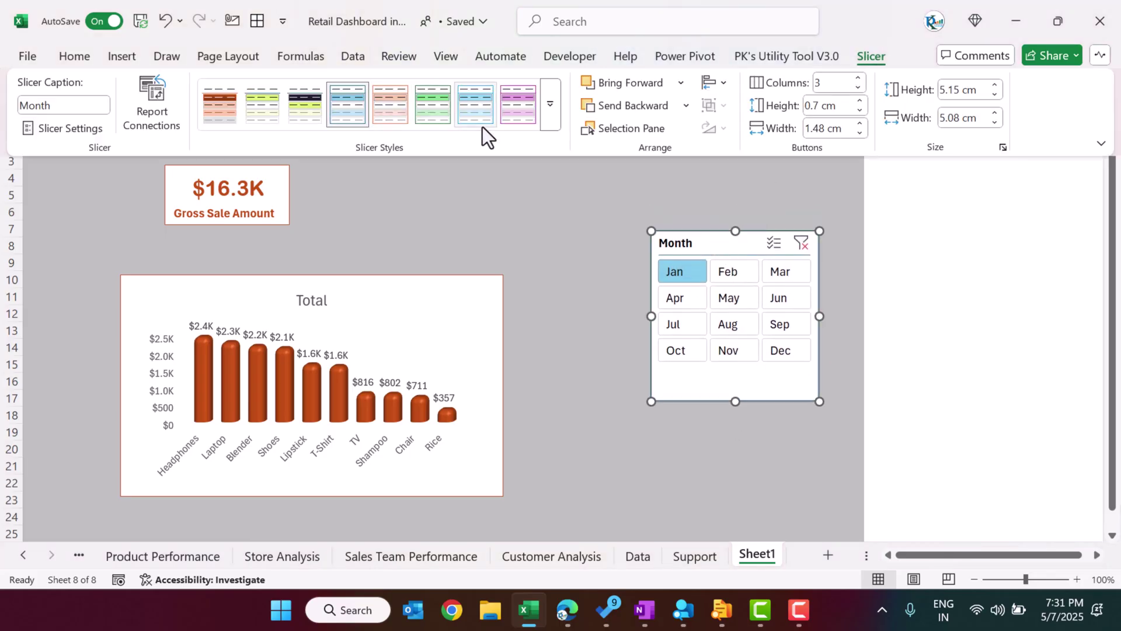
click(550, 105)
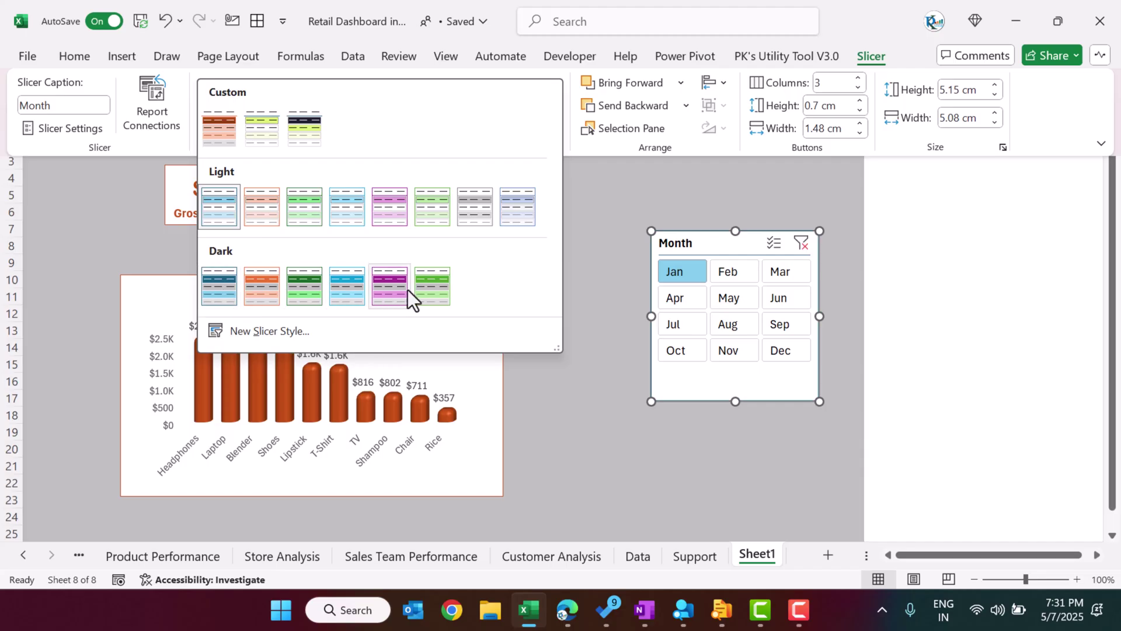
click(267, 289)
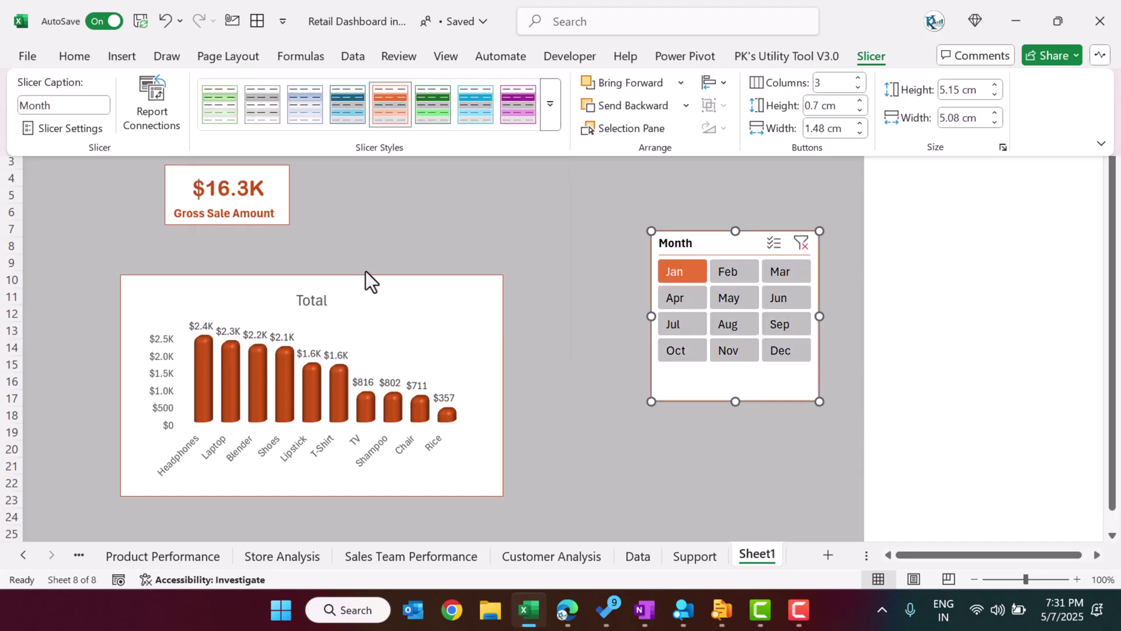
click(801, 245)
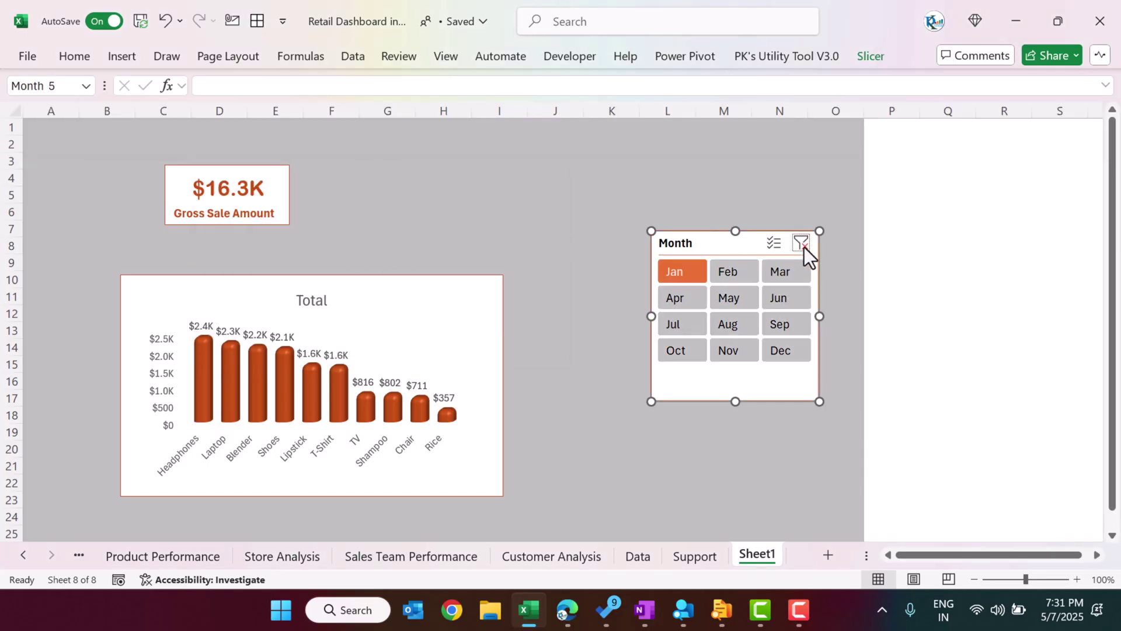
click(805, 247)
Apply the first custom style, in dark orange-brown, to the Month slicer and slightly reduce the empty space below its buttons.
click(871, 57)
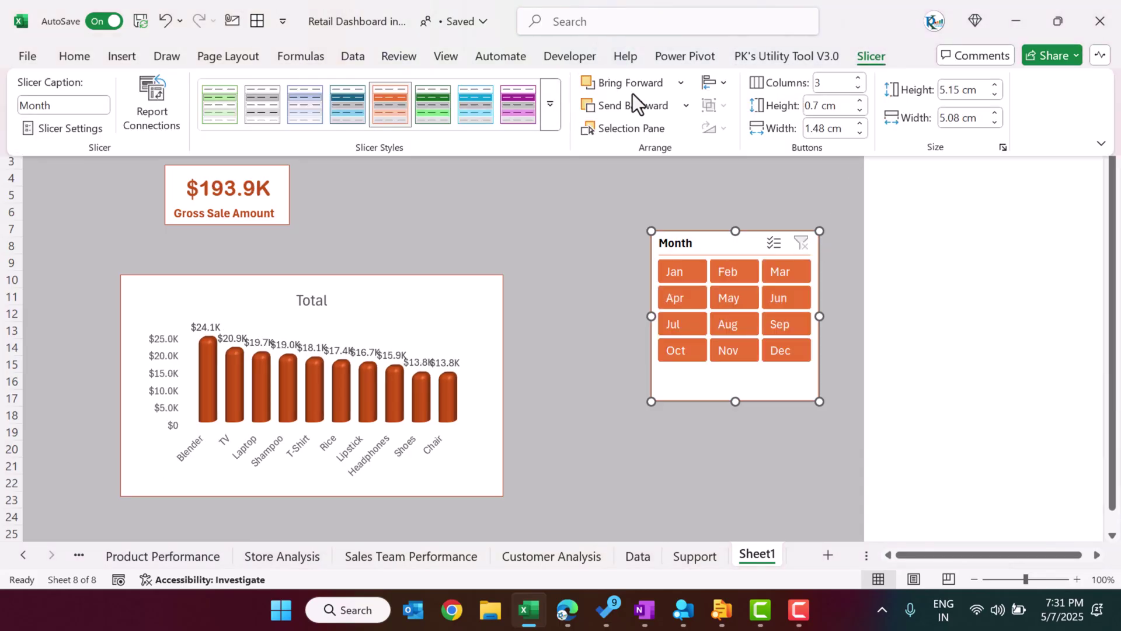
click(556, 102)
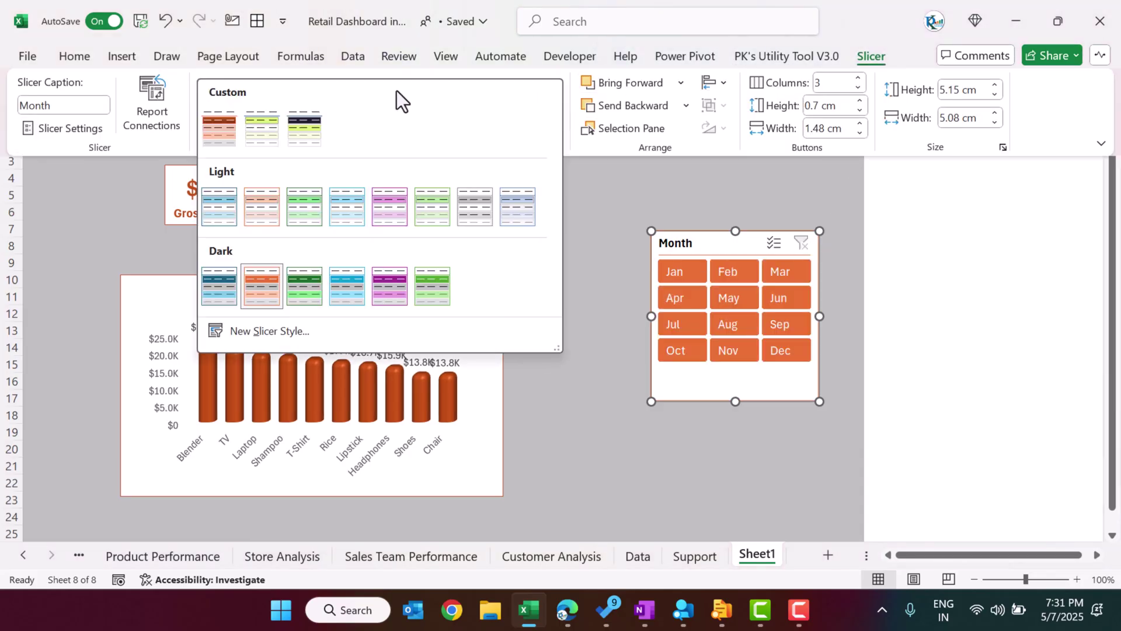
click(219, 138)
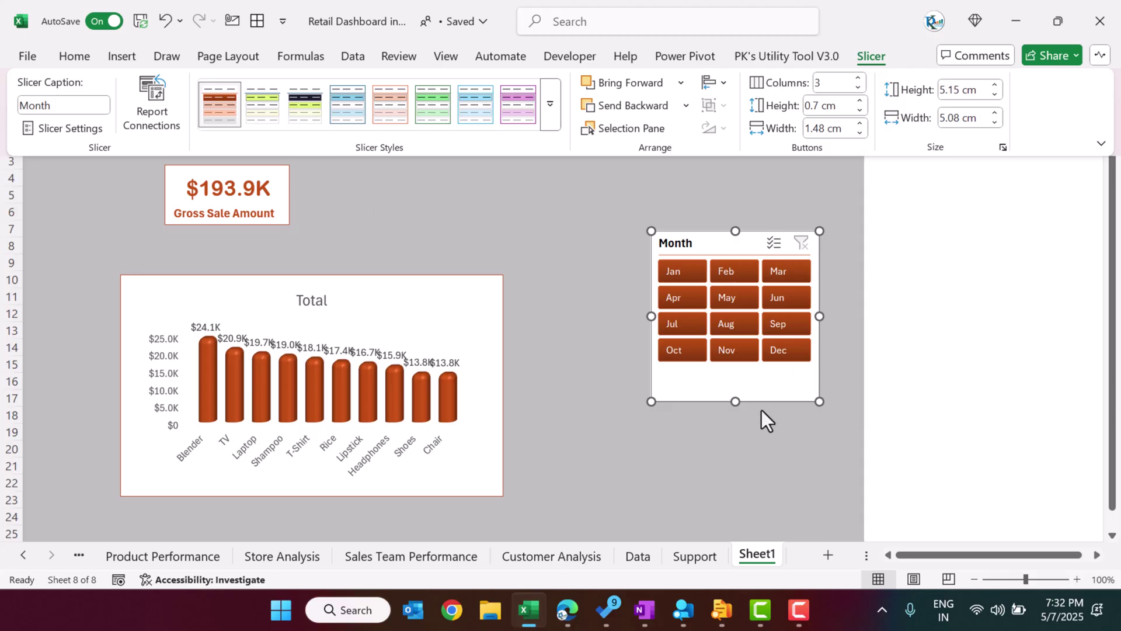
drag(735, 404, 743, 390)
click(760, 431)
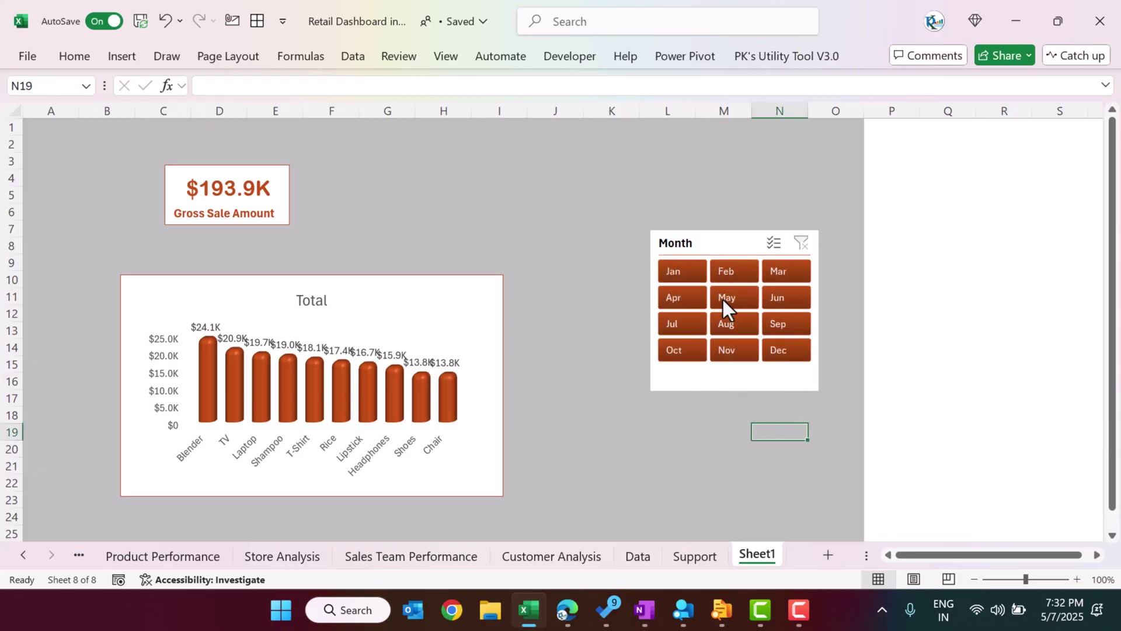
Test the Month slicer on the card and chart with Jan, Apr, May and Mar in turn, and clear the filter.
click(689, 278)
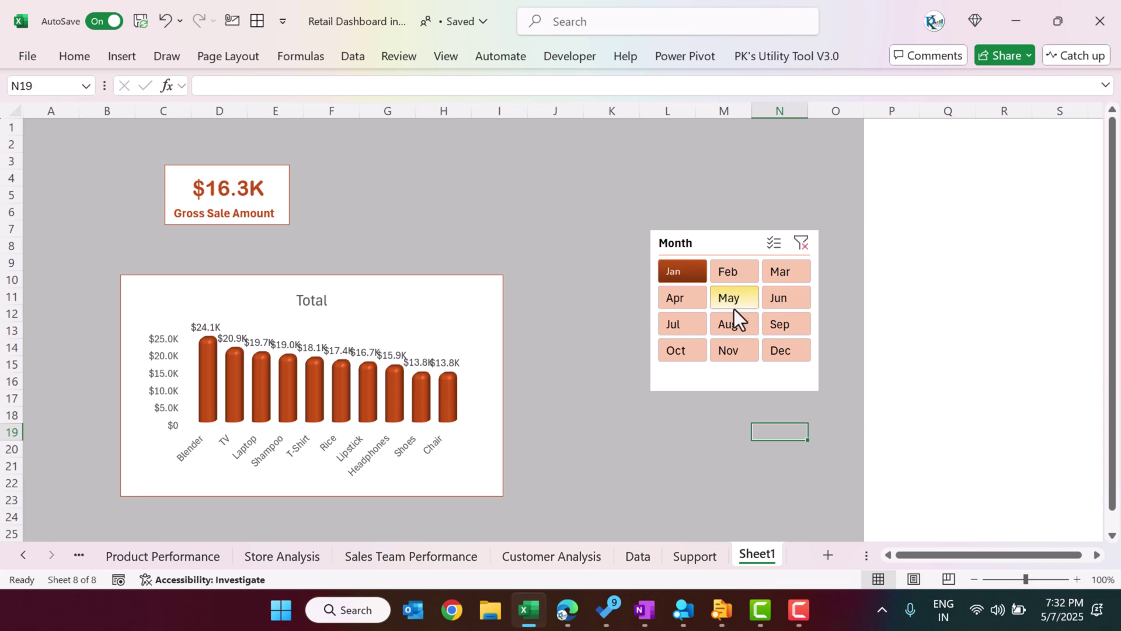
click(685, 305)
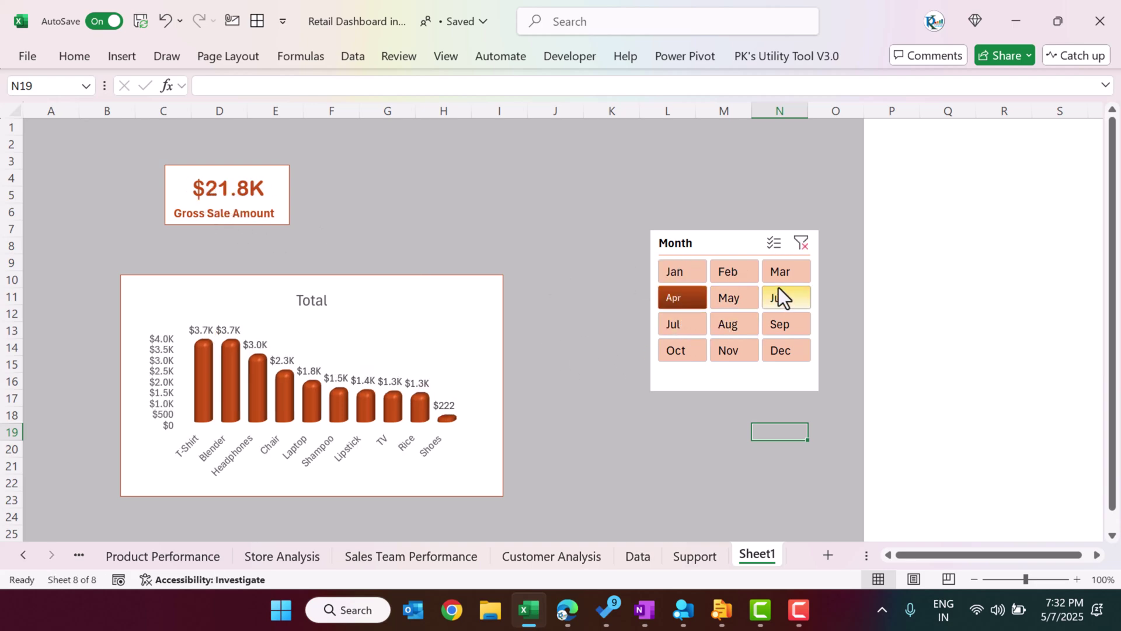
click(740, 304)
click(795, 272)
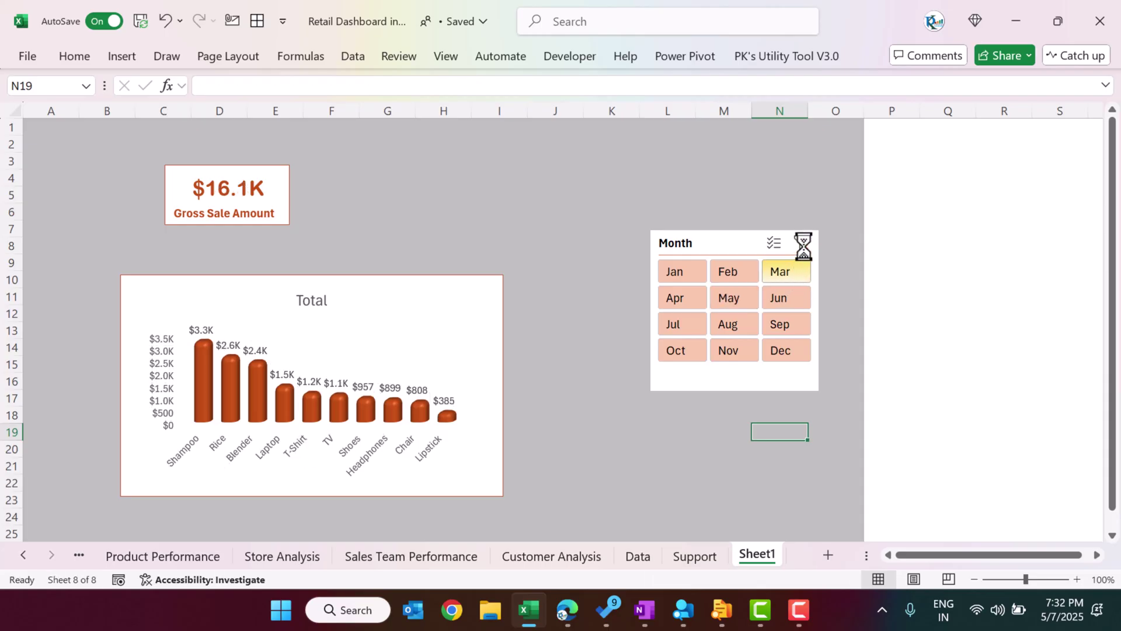
click(802, 242)
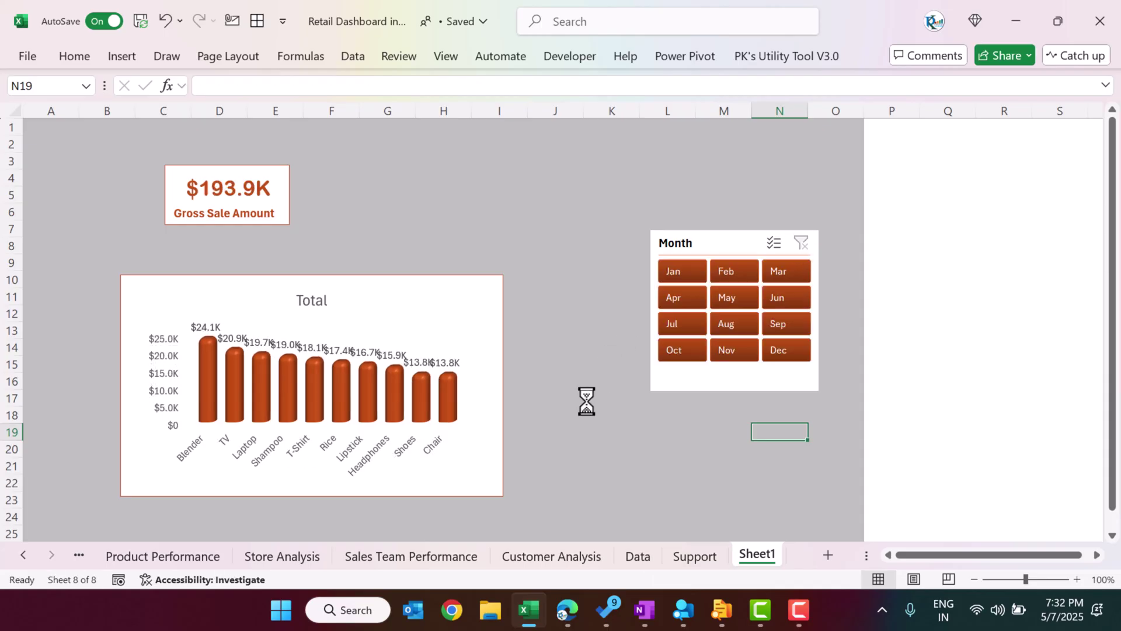
Review the finished Overview dashboard and the source table on the Data sheet, ending on Overview.
click(23, 554)
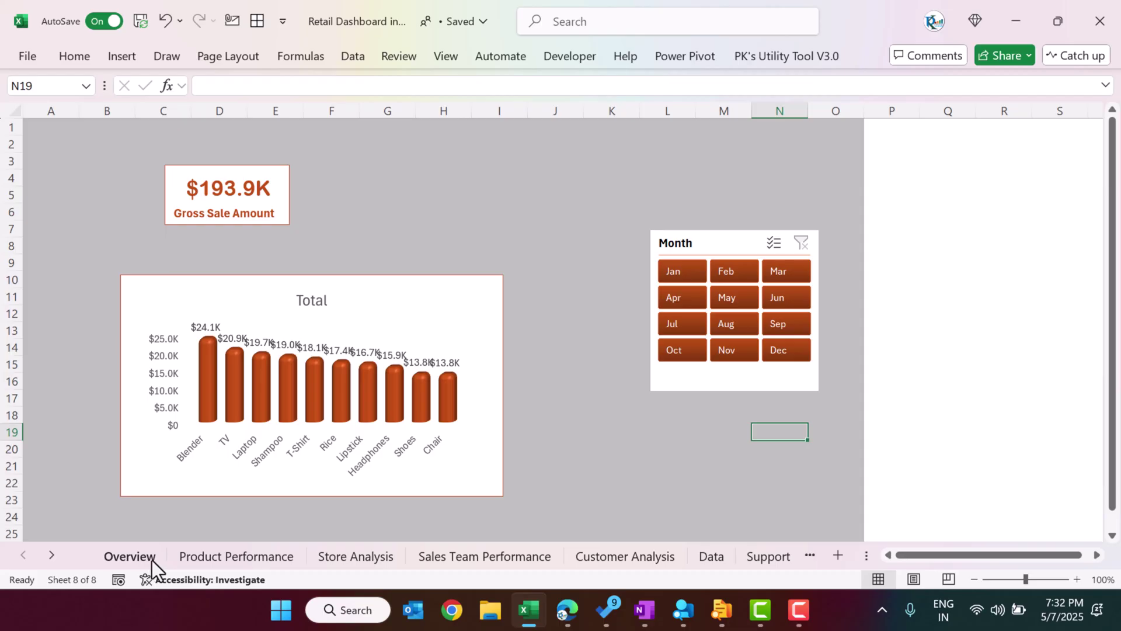
click(151, 562)
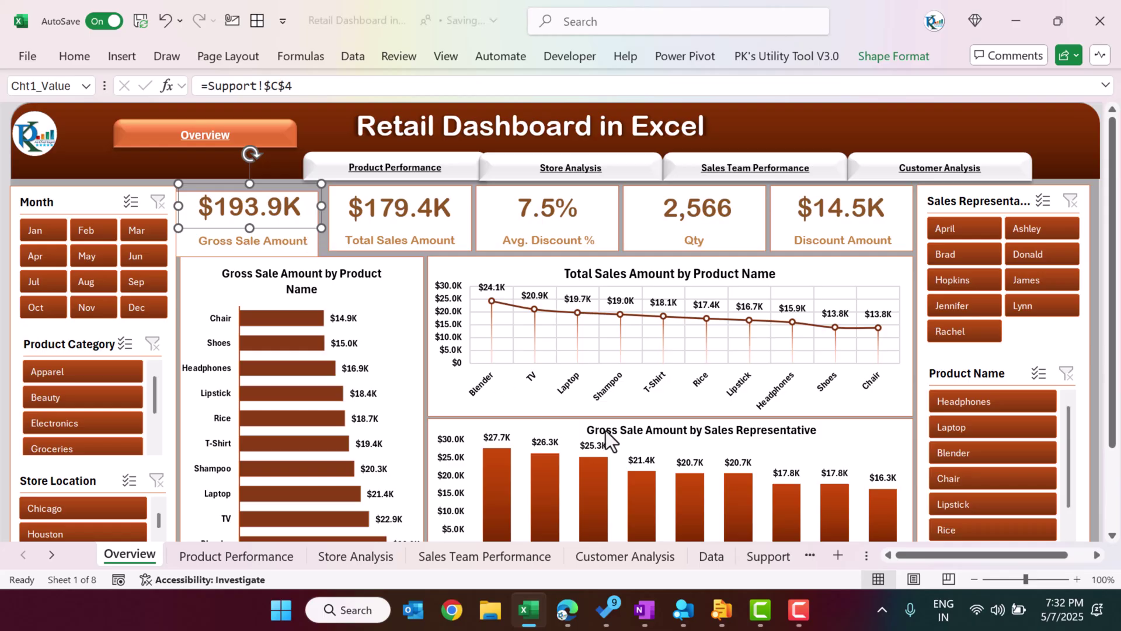
click(721, 558)
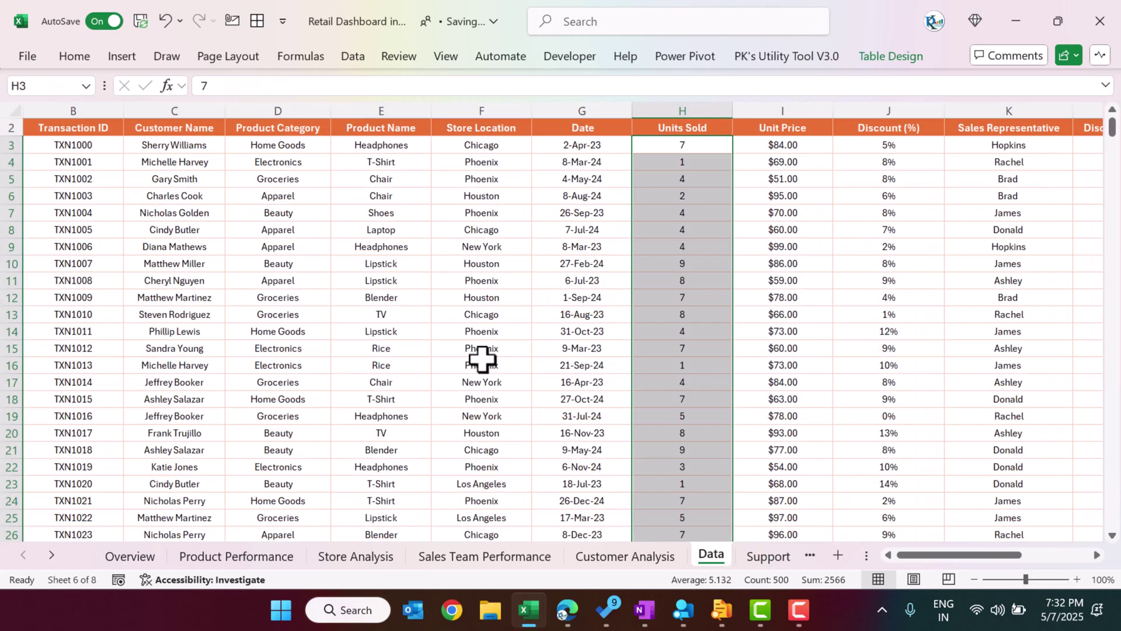
click(135, 558)
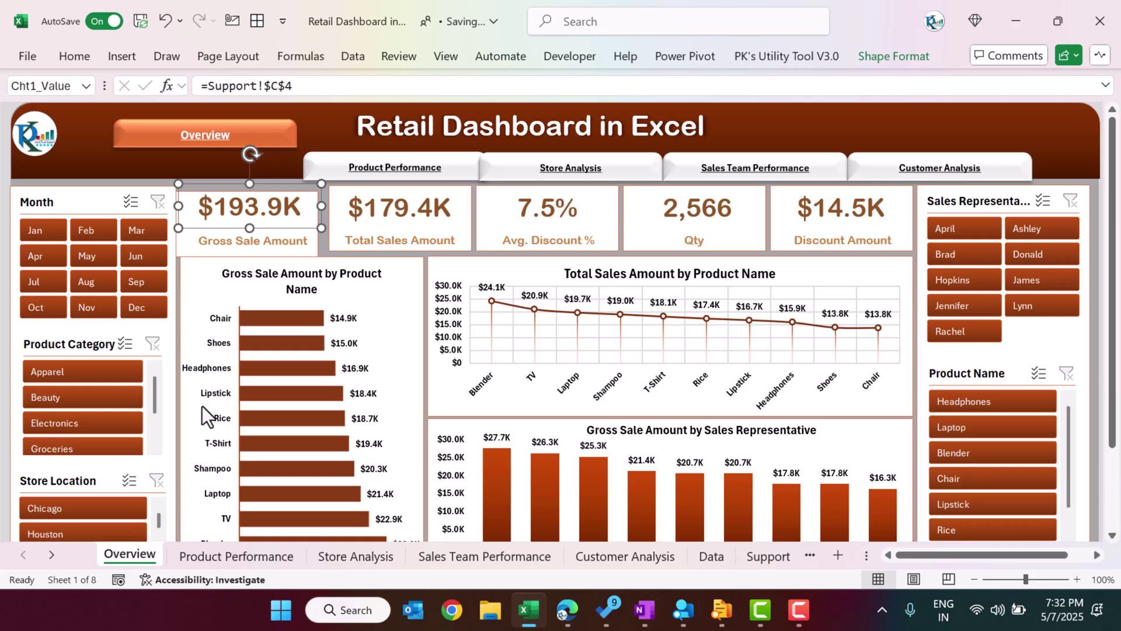